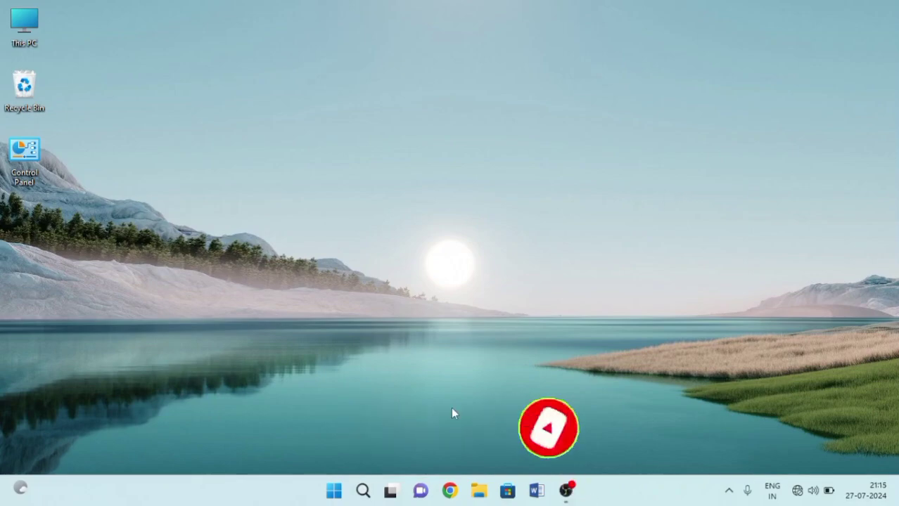
Open Excel 2016 through the Windows search and start a blank workbook, showing its insert commands.
click(354, 498)
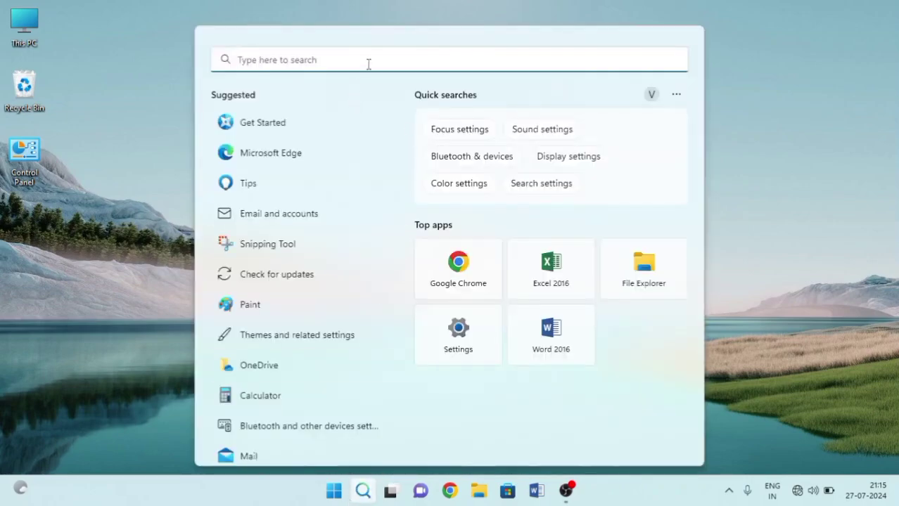
text(excel 2016)
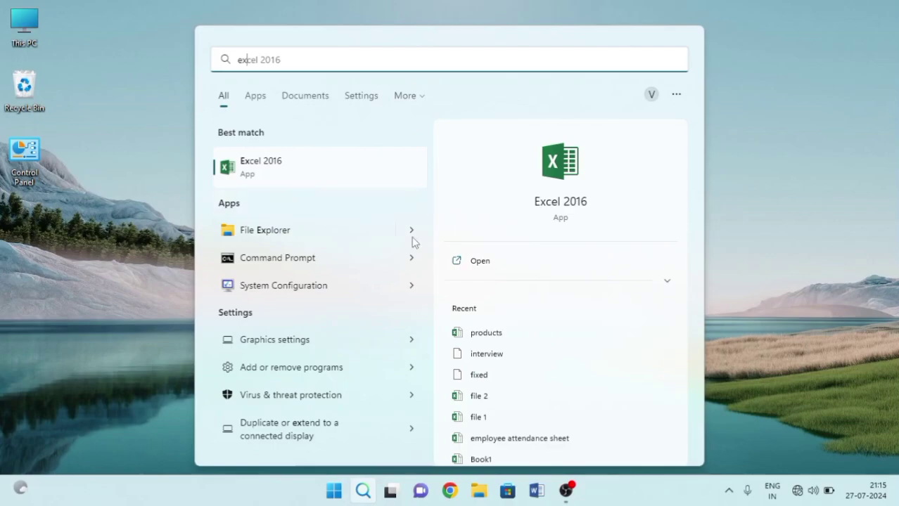
click(462, 259)
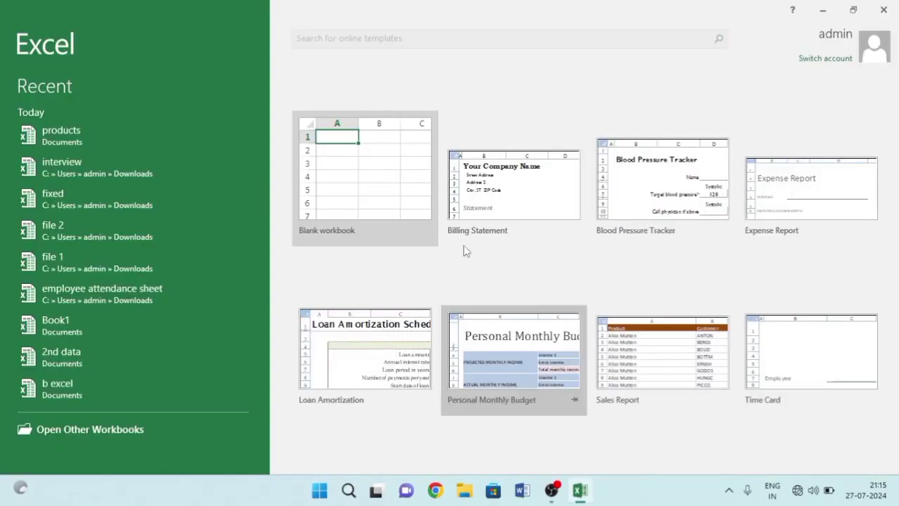
click(344, 202)
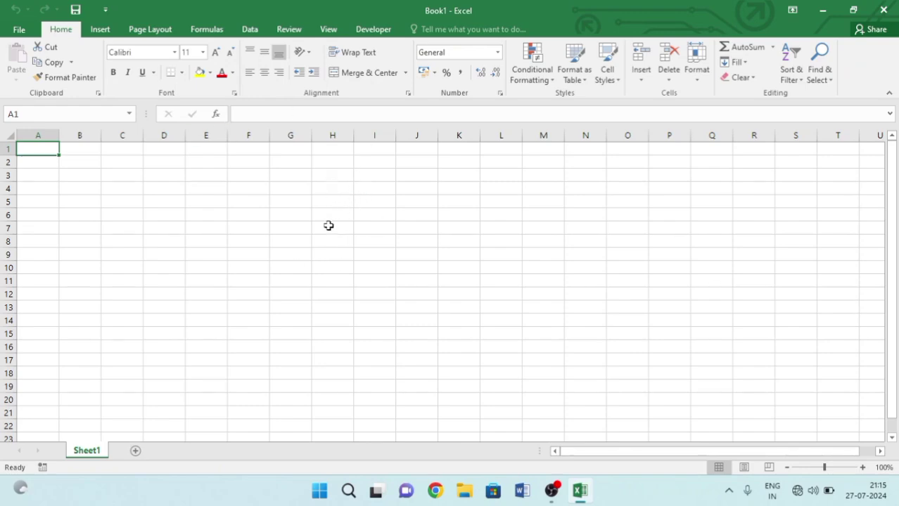
click(101, 31)
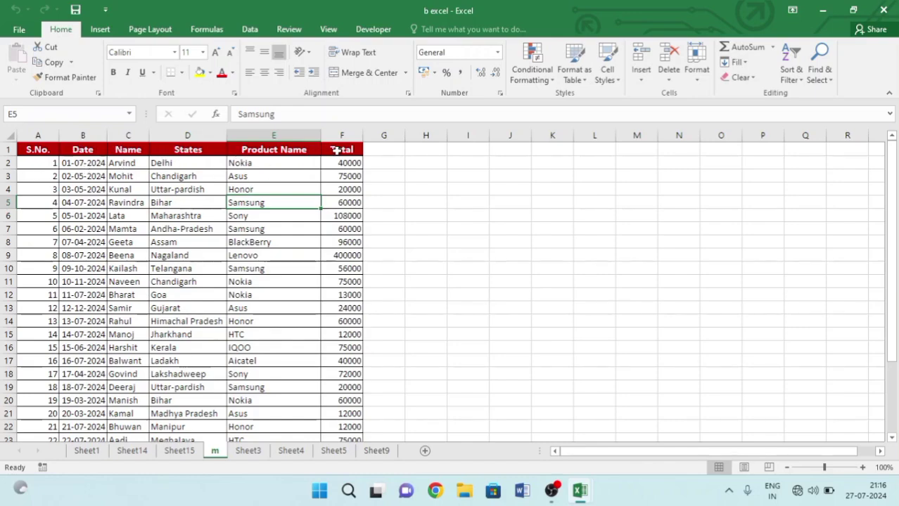
Create a PivotTable on a new worksheet from the data range A1:F29 on sheet m.
click(389, 201)
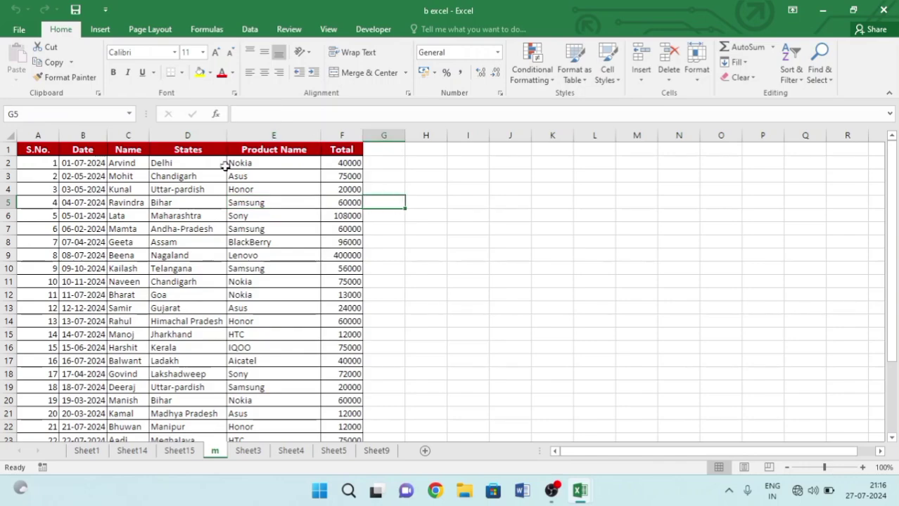
scroll(318, 218, down, 2)
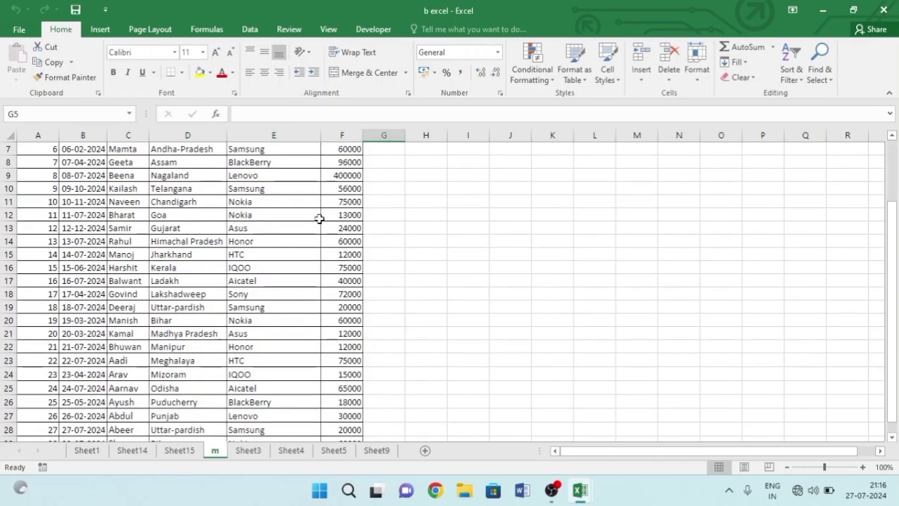
scroll(319, 219, down, 3)
scroll(320, 218, up, 5)
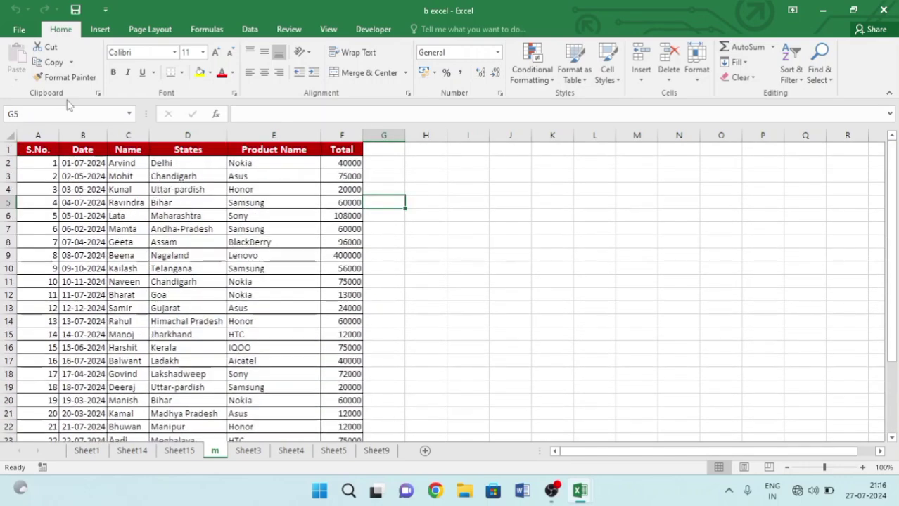
click(100, 32)
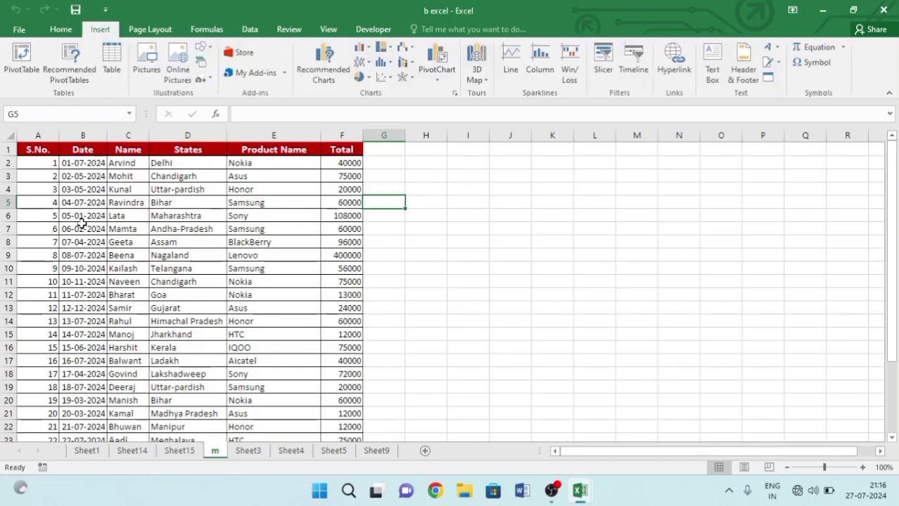
click(128, 255)
click(34, 152)
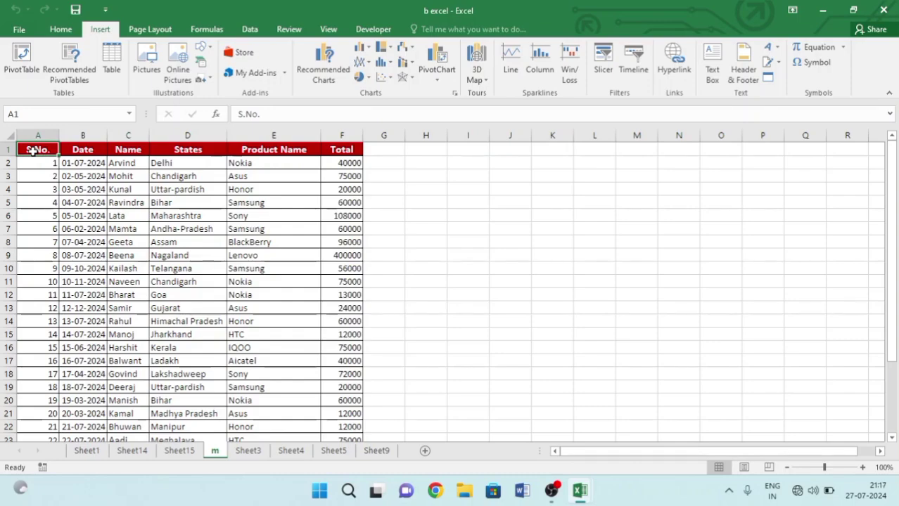
key(ctrl+shift+Right)
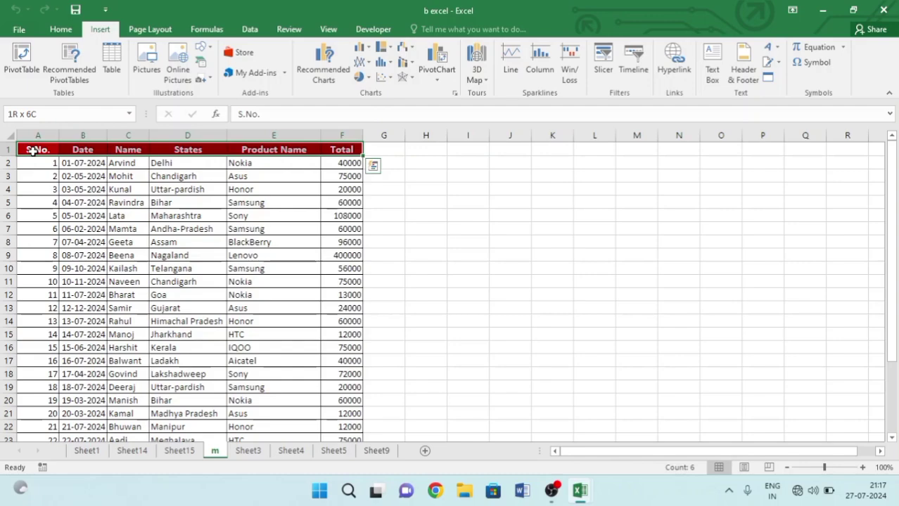
key(ctrl+shift+Down)
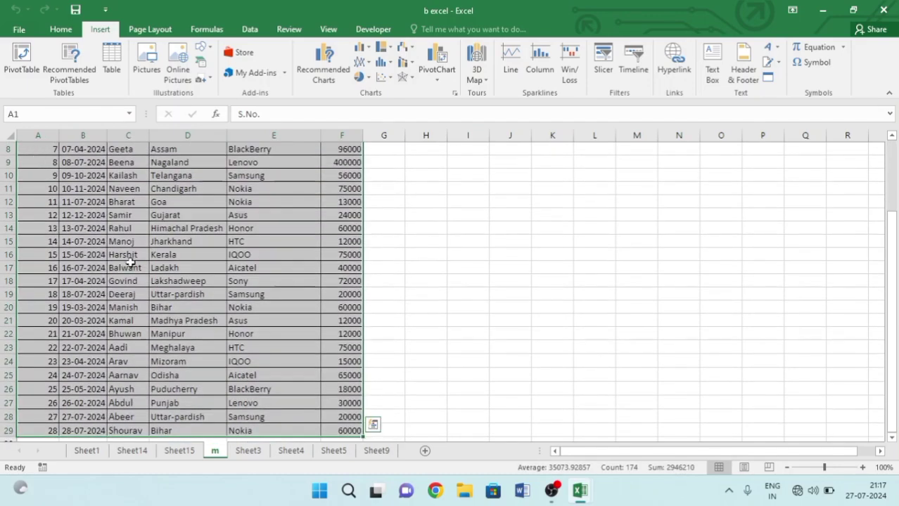
scroll(130, 264, up, 3)
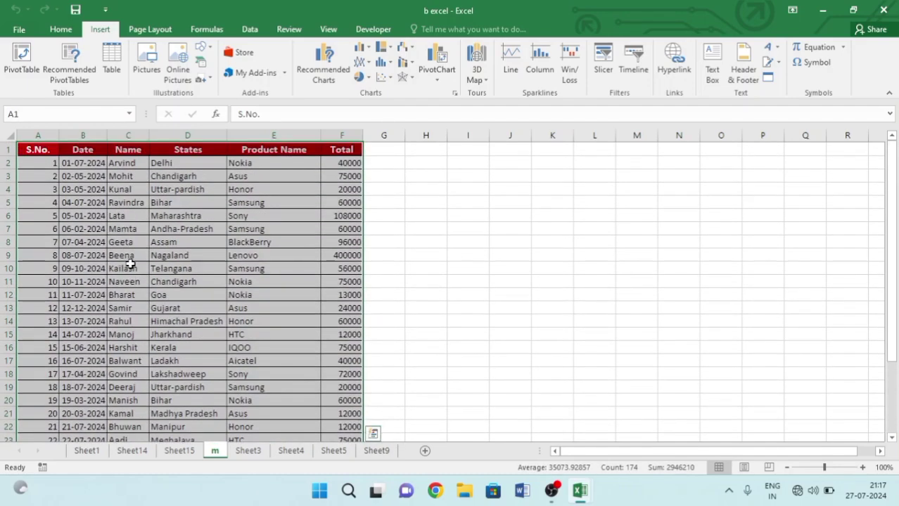
click(24, 65)
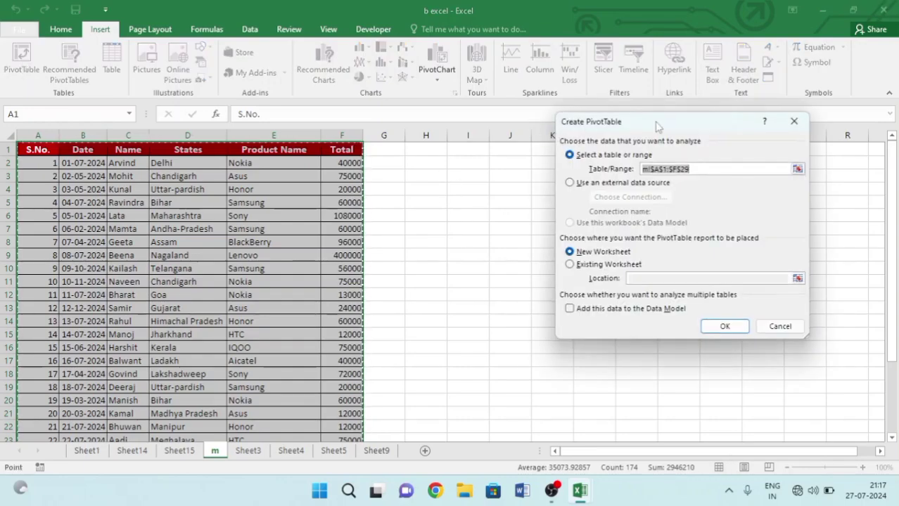
drag(658, 125, 586, 119)
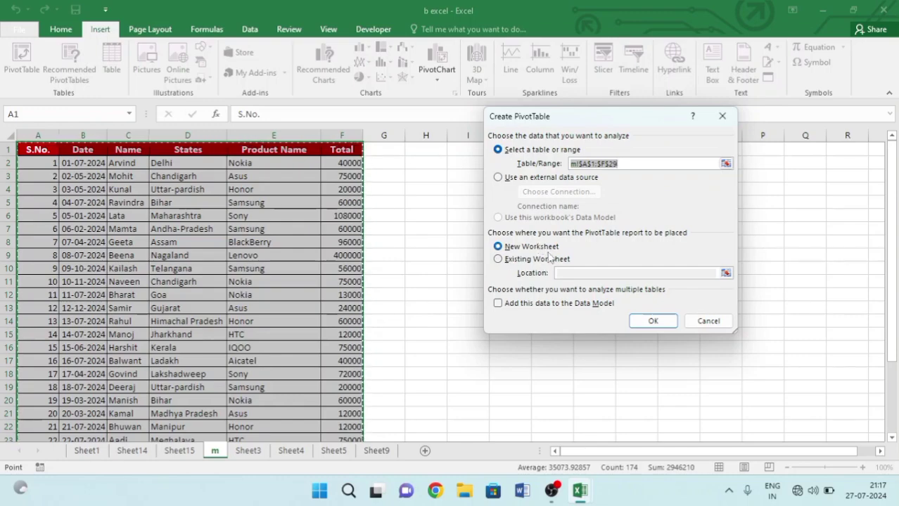
click(650, 322)
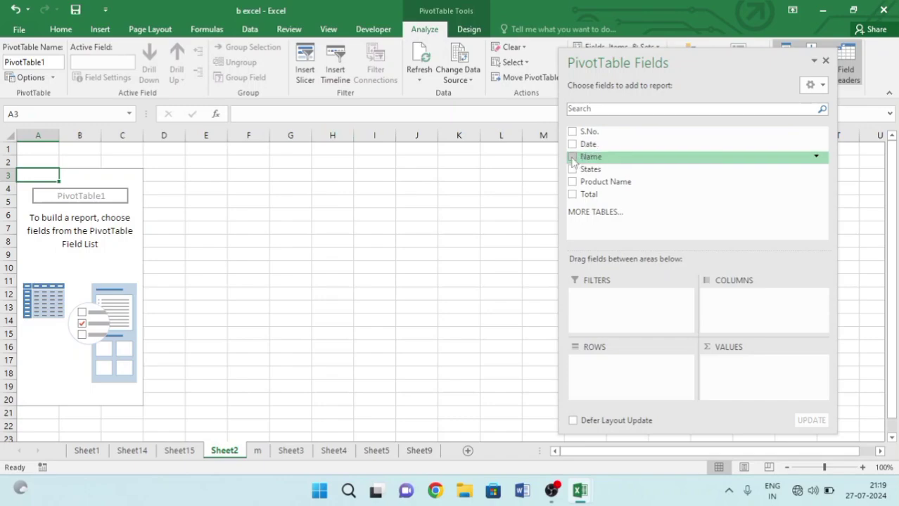
Assign Name to the PivotTable's rows, Total to its values and Product Name to its columns, and clear the field list off the report.
drag(573, 158, 642, 367)
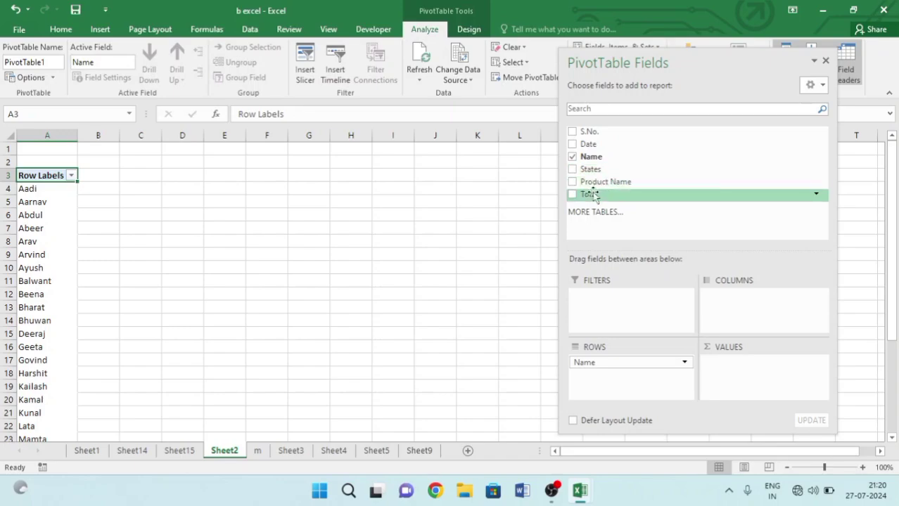
drag(589, 196, 713, 363)
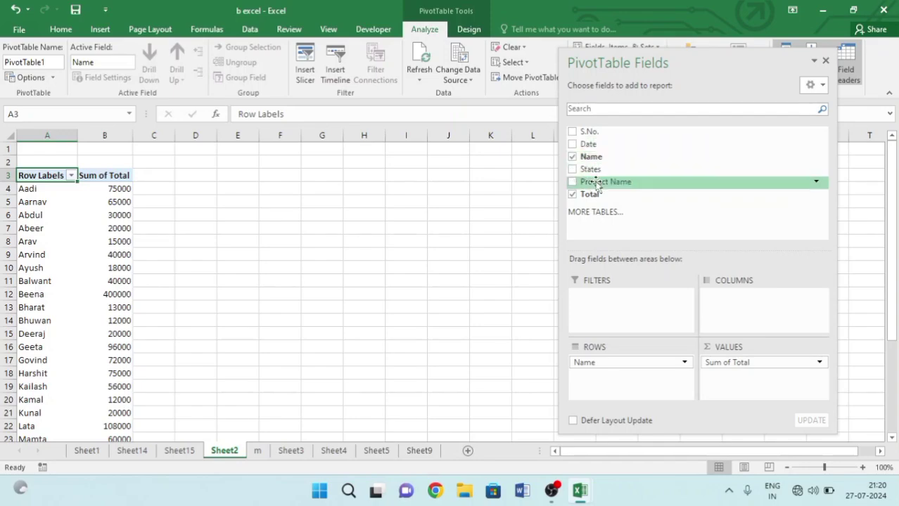
drag(597, 185, 731, 302)
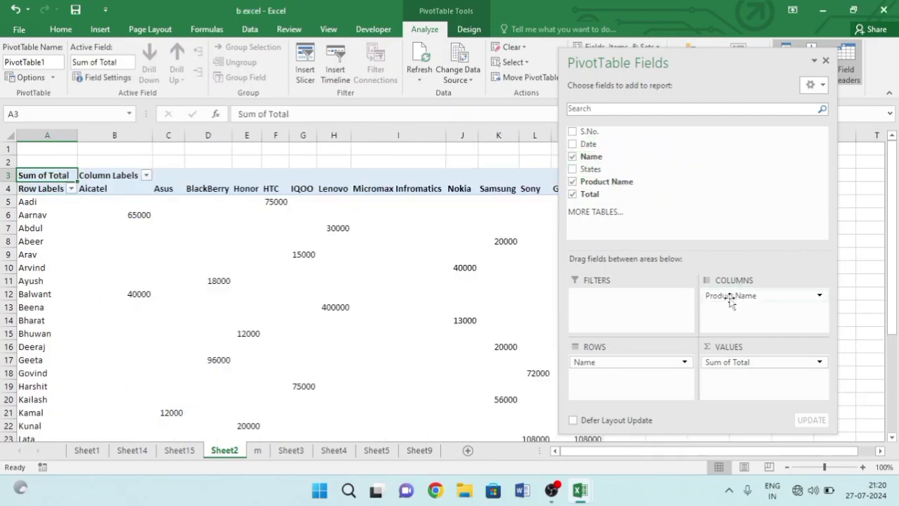
double_click(677, 54)
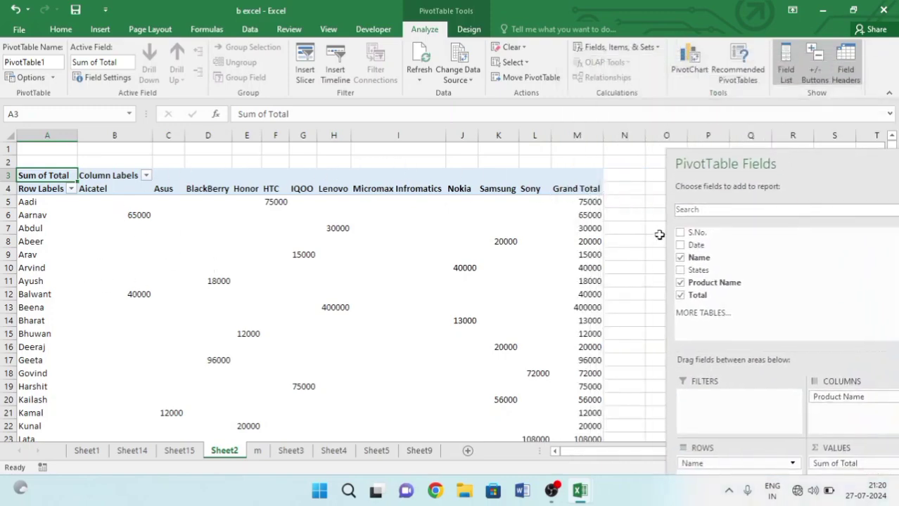
click(633, 177)
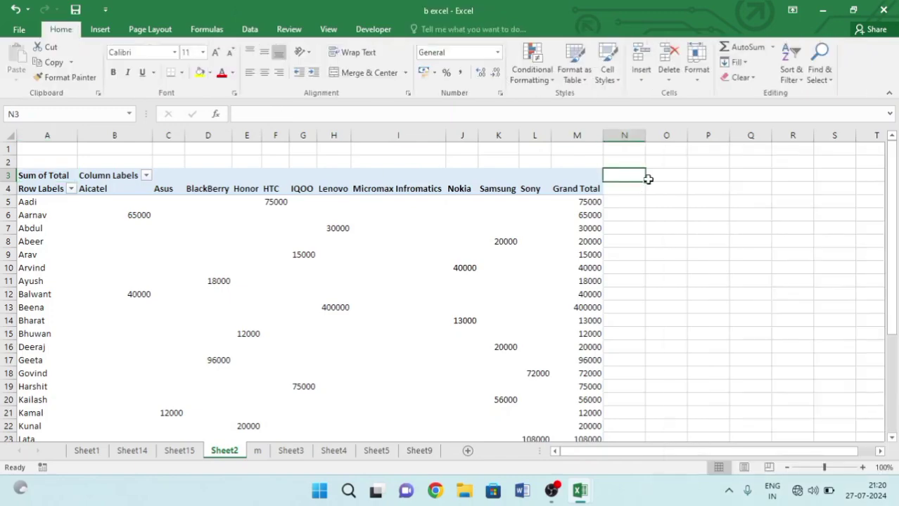
Widen the HTC column of the PivotTable enough to show its full amounts.
drag(892, 197, 887, 267)
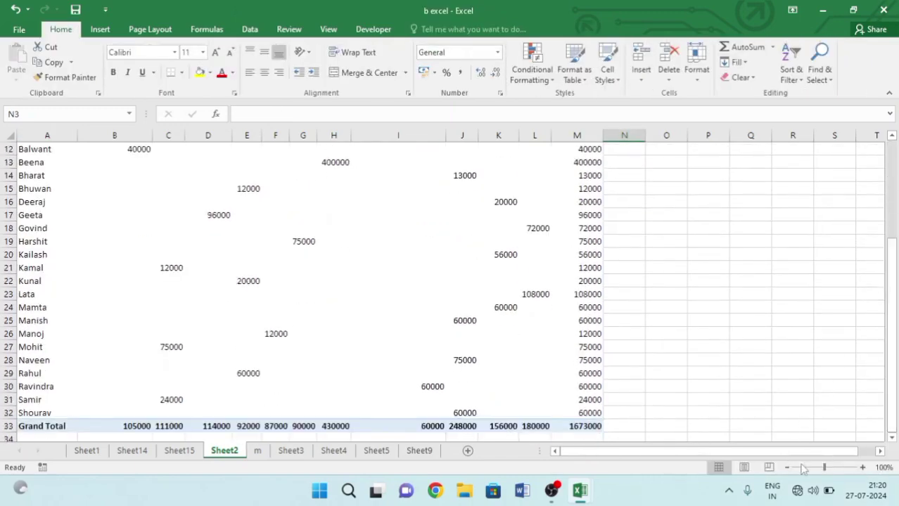
drag(824, 467, 839, 468)
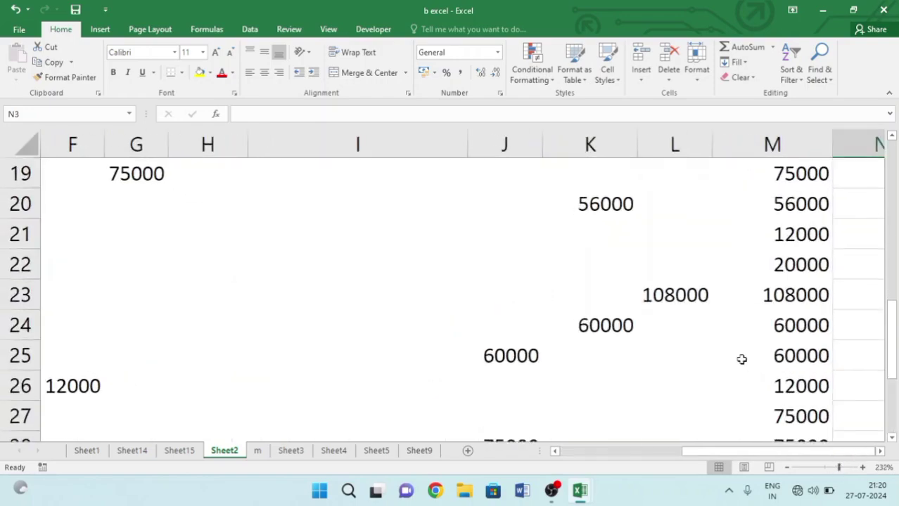
drag(888, 324, 889, 163)
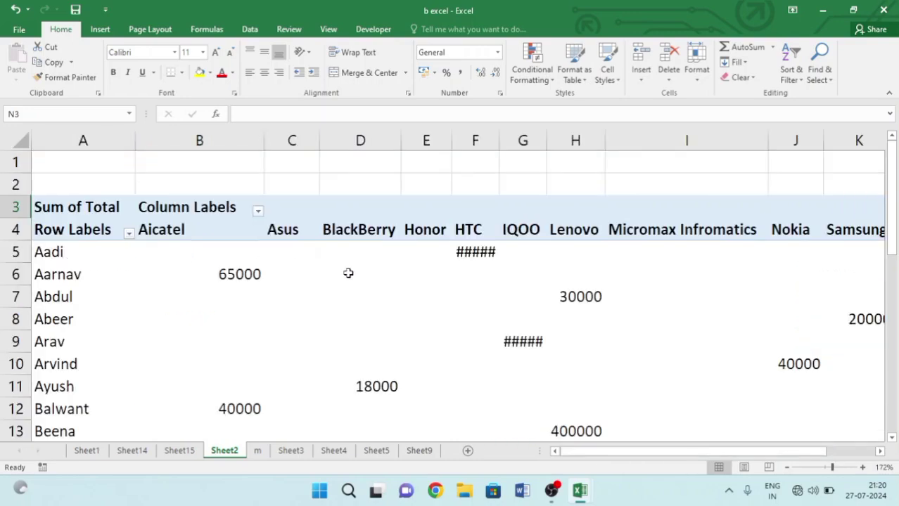
drag(498, 140, 507, 140)
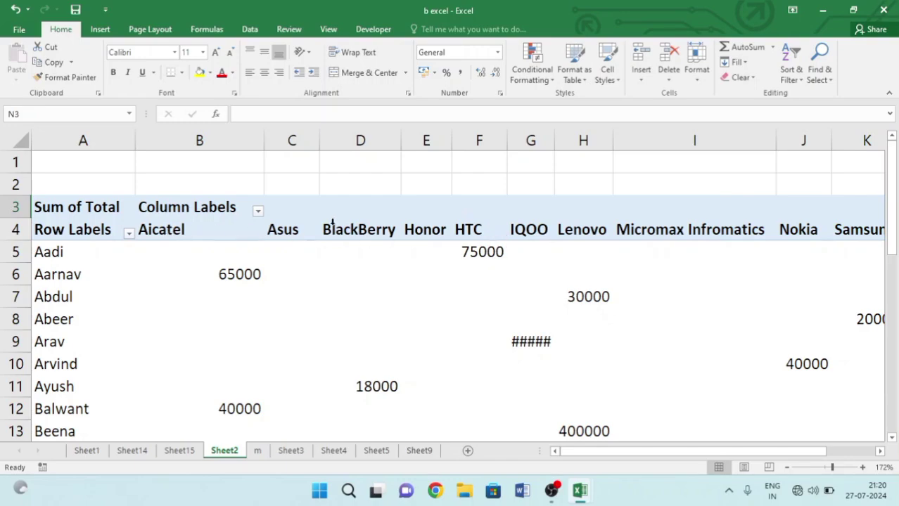
Filter the PivotTable's row labels to the last seven names in the list, leaving out the second-to-last one.
drag(895, 243, 891, 405)
scroll(564, 275, up, 4)
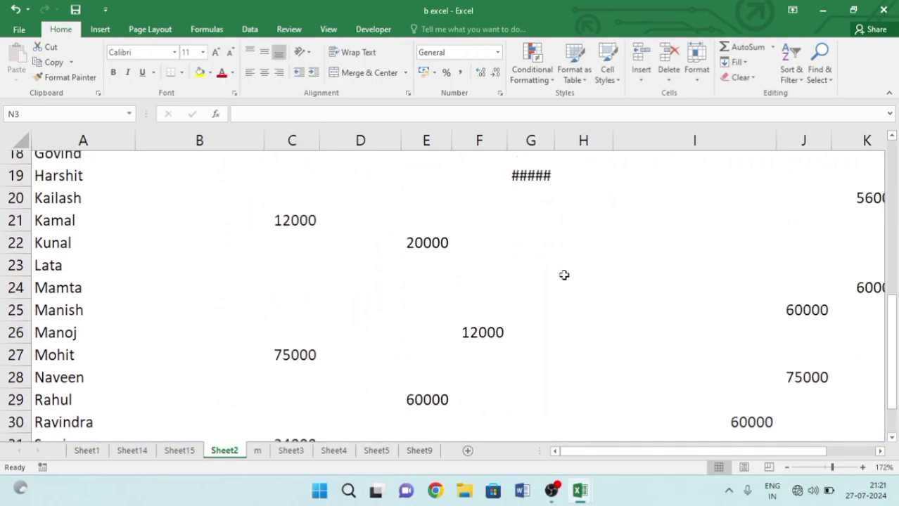
scroll(523, 245, up, 2)
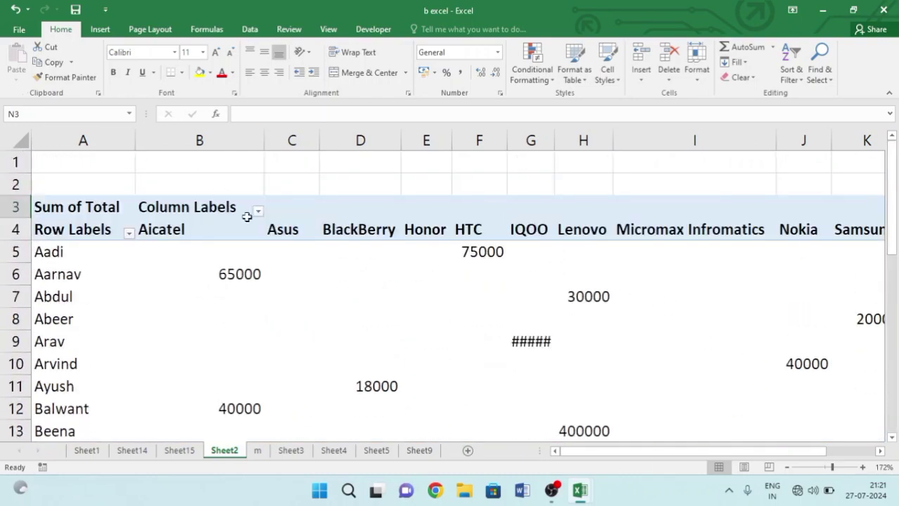
click(129, 234)
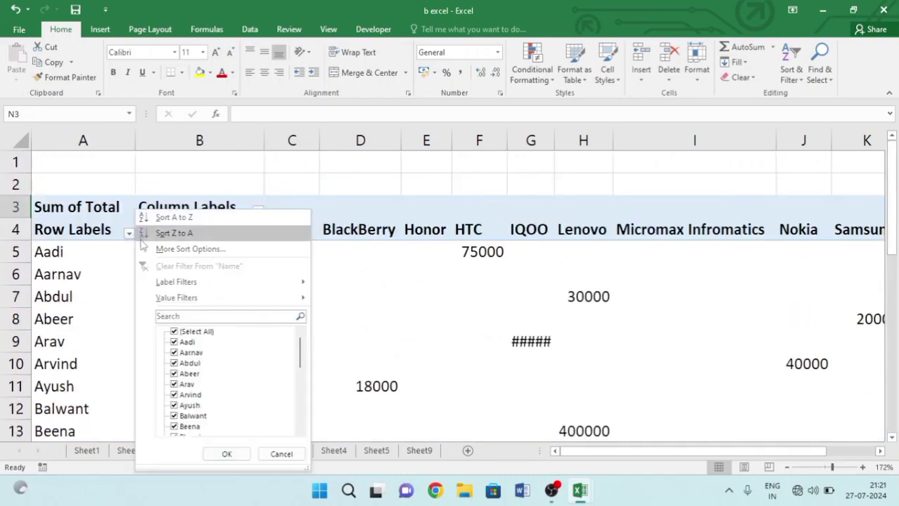
click(181, 337)
scroll(184, 372, down, 6)
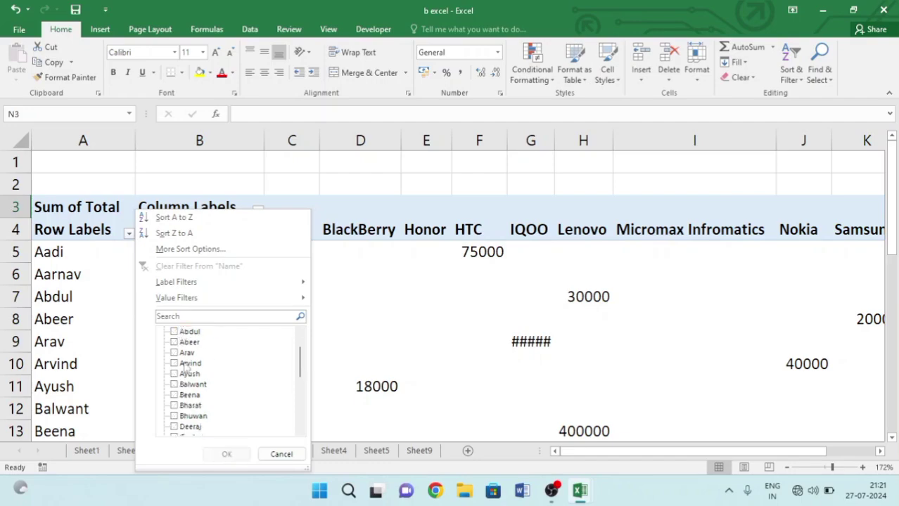
click(175, 427)
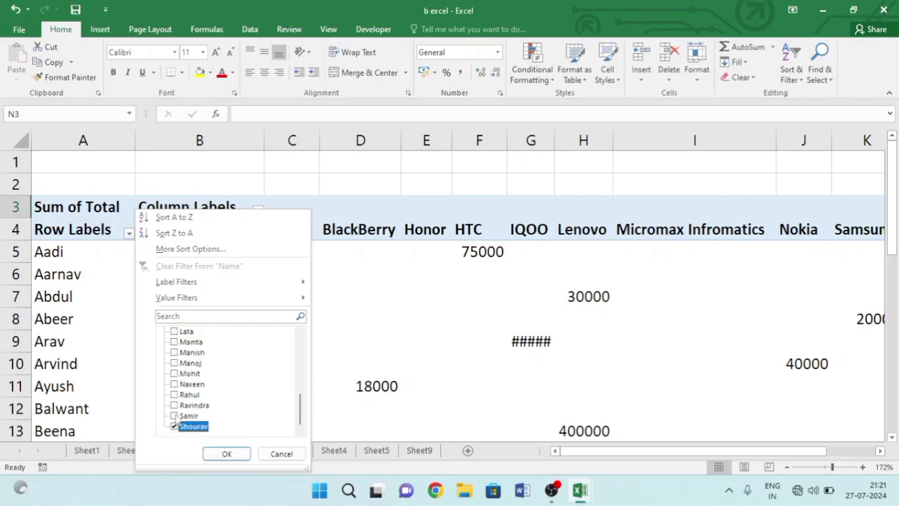
click(175, 406)
click(174, 395)
click(175, 385)
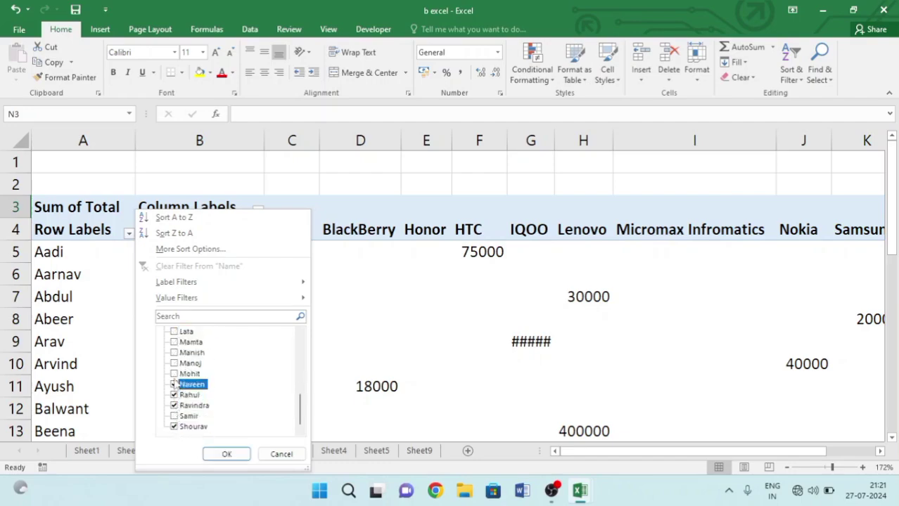
click(174, 374)
click(175, 363)
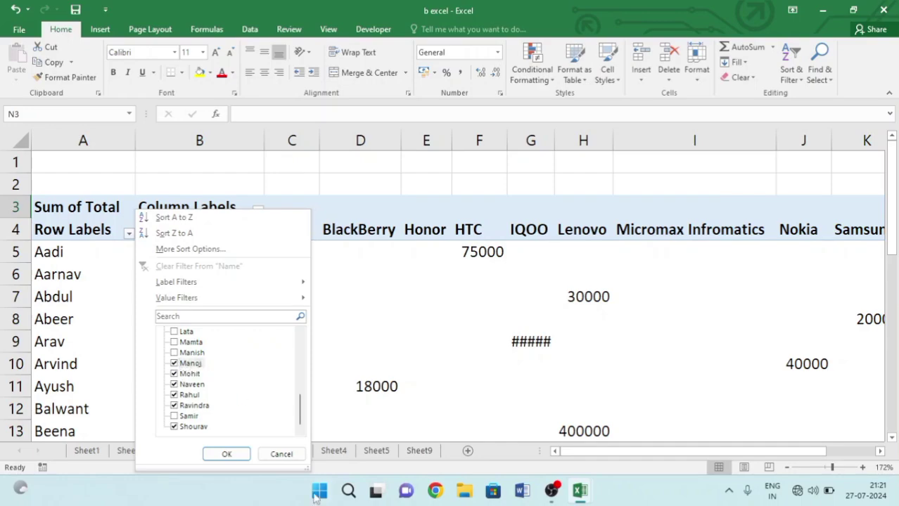
click(232, 454)
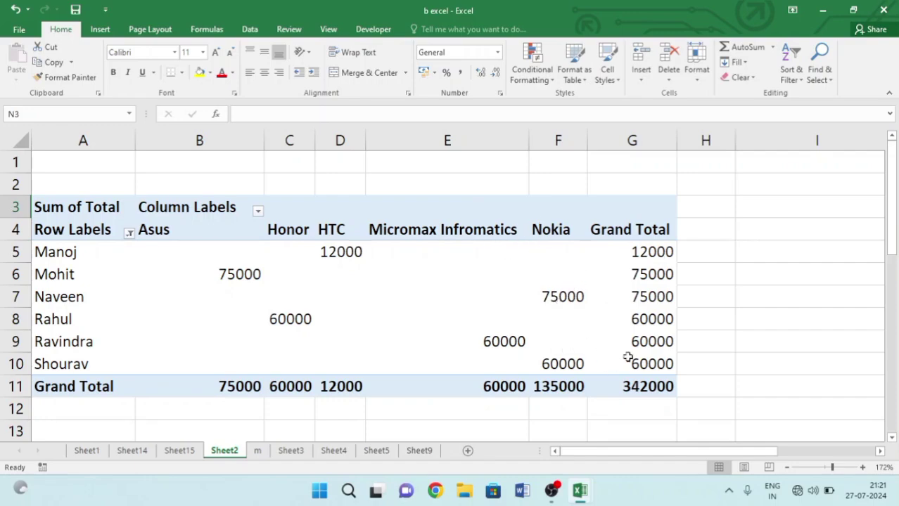
Check the PivotTable's field assignments from cell C6 and leave the report by selecting empty cell E2.
mouse_move(672, 310)
click(290, 275)
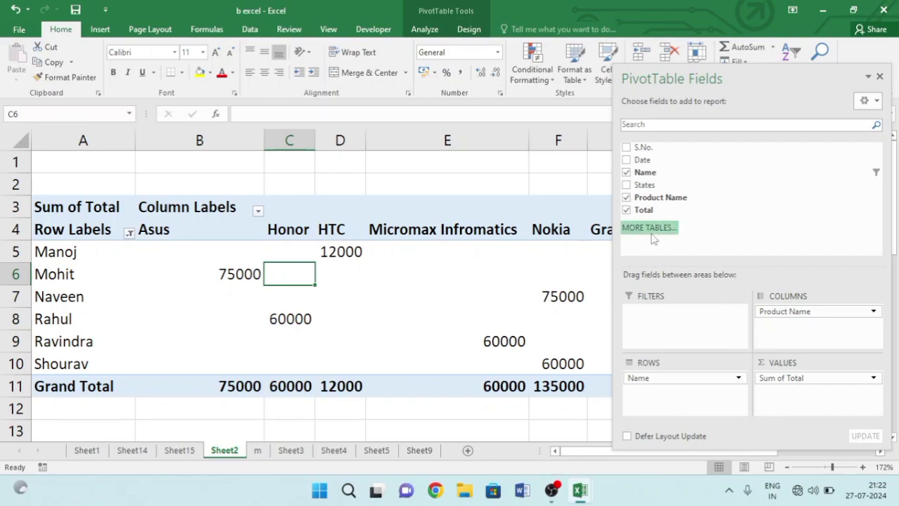
click(526, 176)
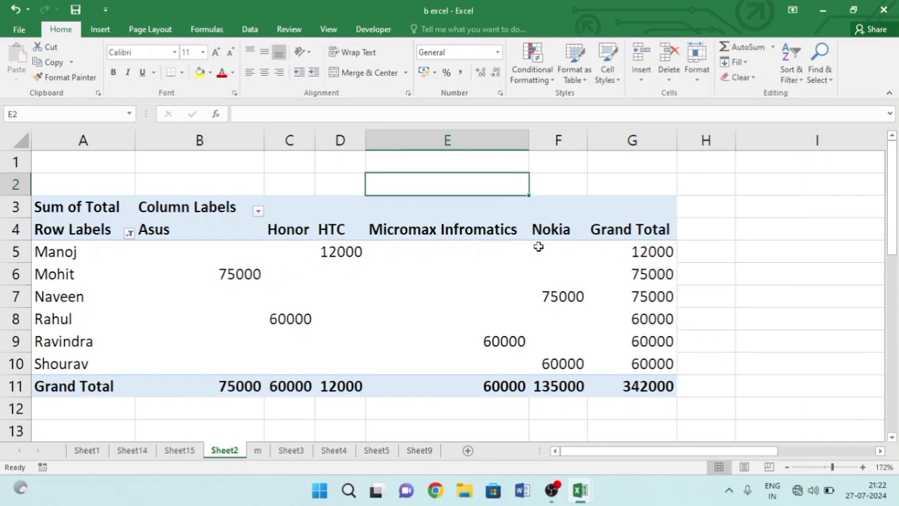
Select the PivotTable's Nokia column header, close the field list and toggle it again from the PivotTable analysis tools.
click(564, 231)
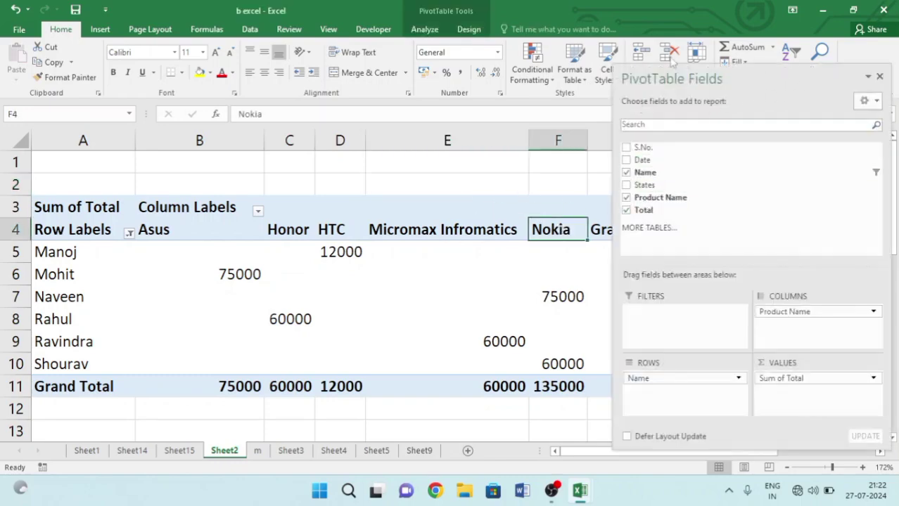
click(880, 78)
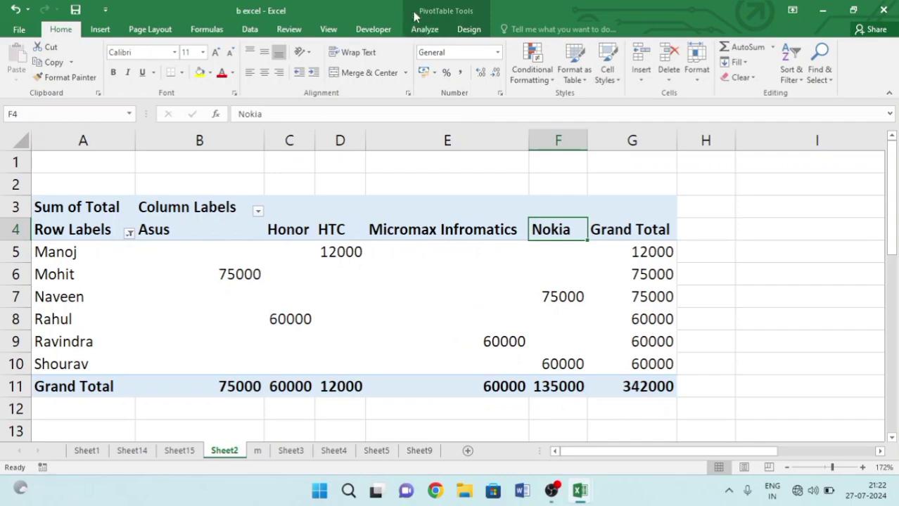
click(419, 31)
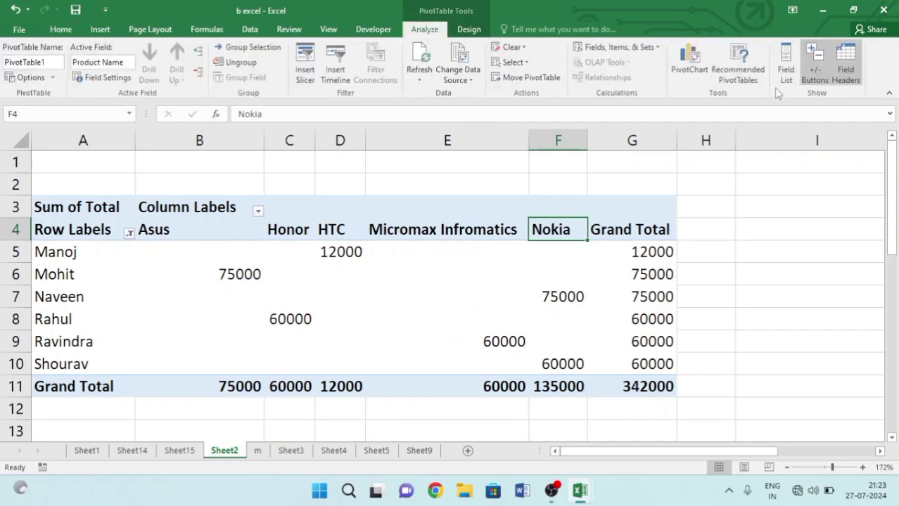
click(787, 62)
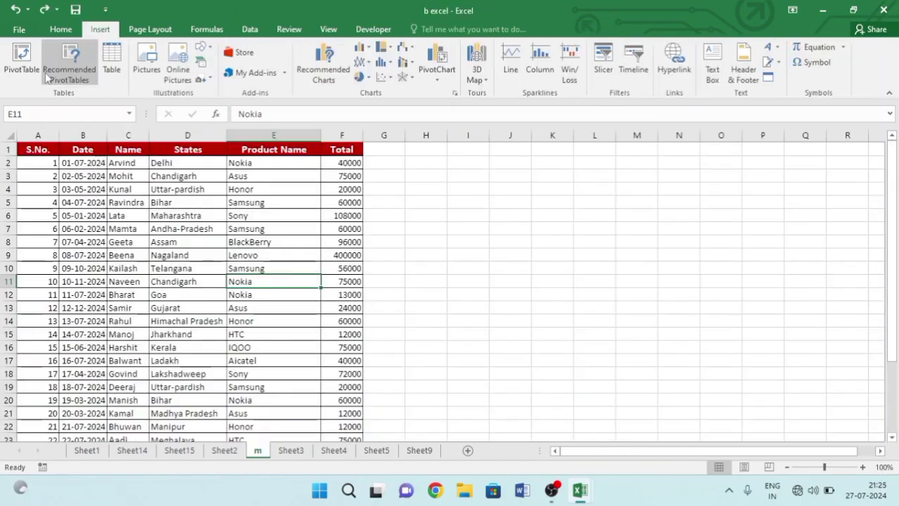
Create the recommended PivotTable Sum of Total by Product Name from the sales data on sheet m.
click(78, 73)
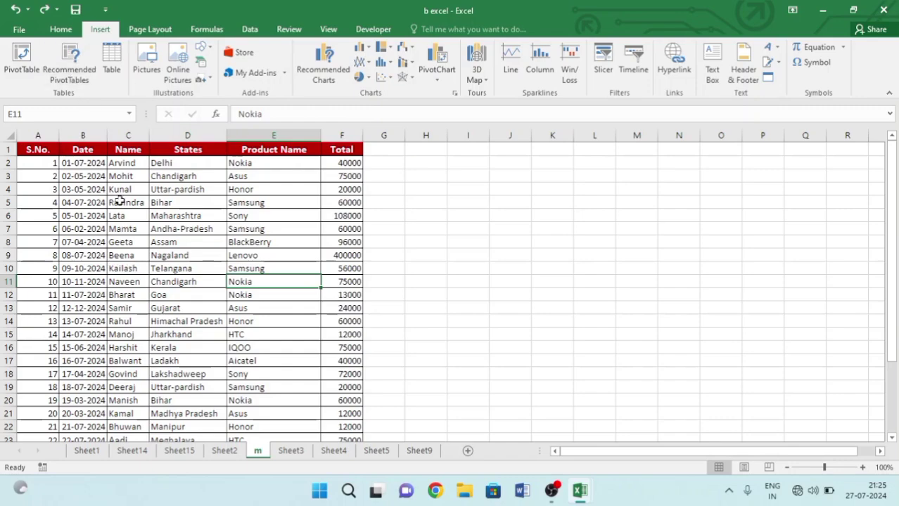
click(62, 70)
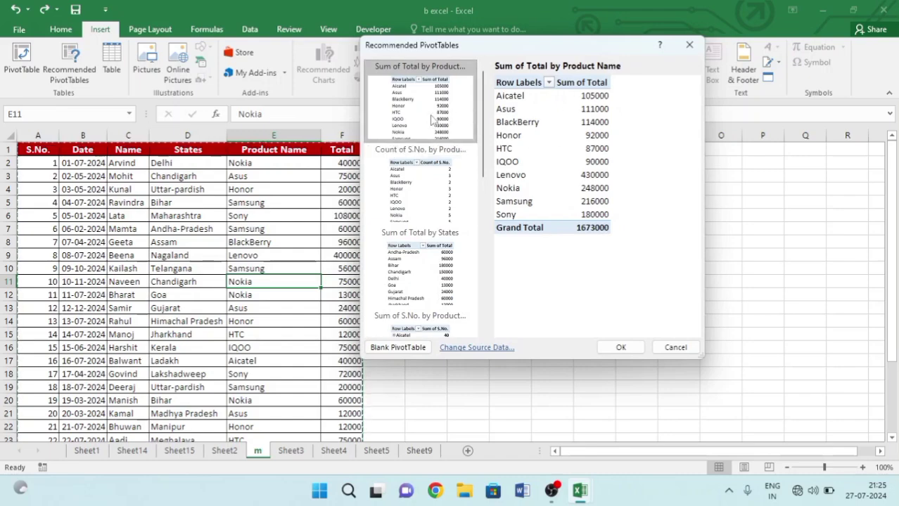
click(427, 166)
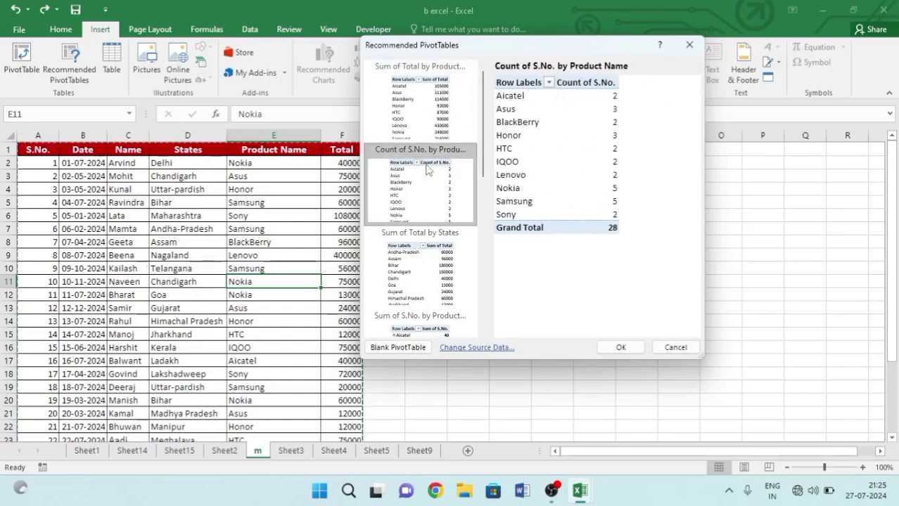
click(420, 130)
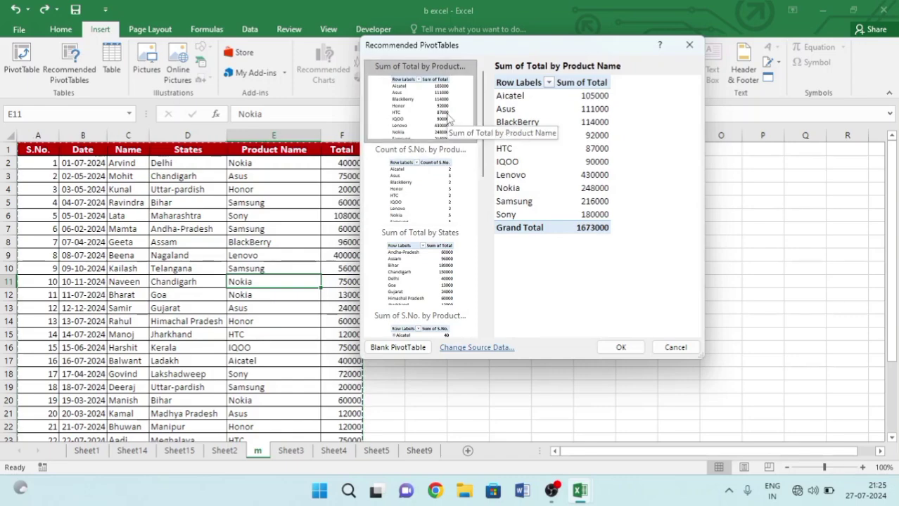
click(620, 348)
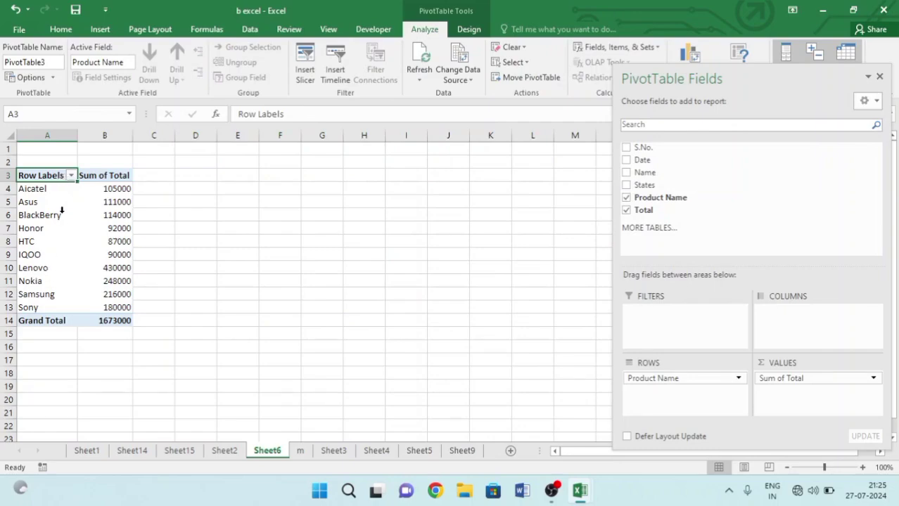
Filter the new PivotTable's row labels to Honor, Lenovo, Nokia and Samsung, and close the field list.
click(71, 176)
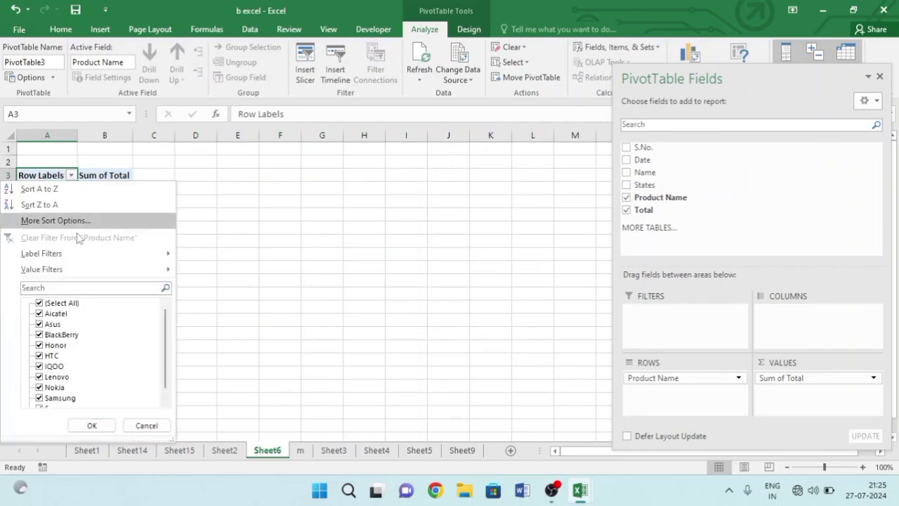
click(40, 303)
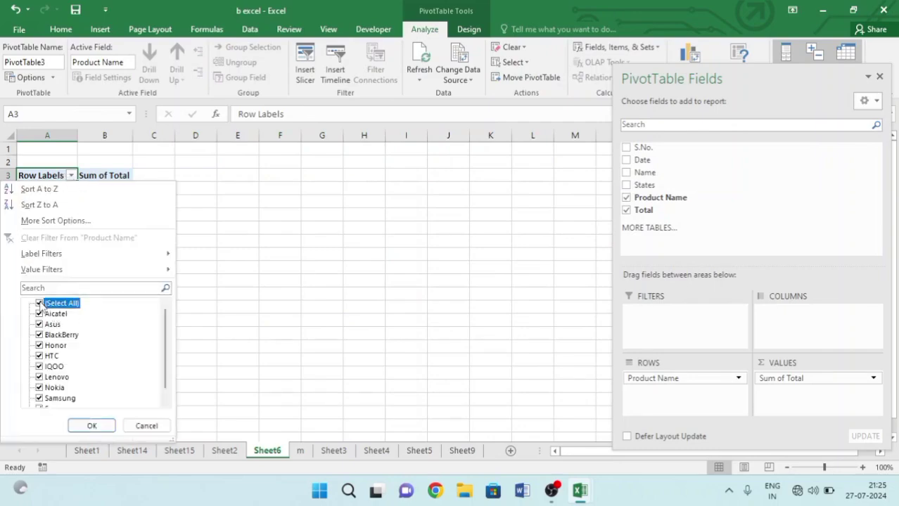
click(38, 345)
scroll(39, 343, down, 1)
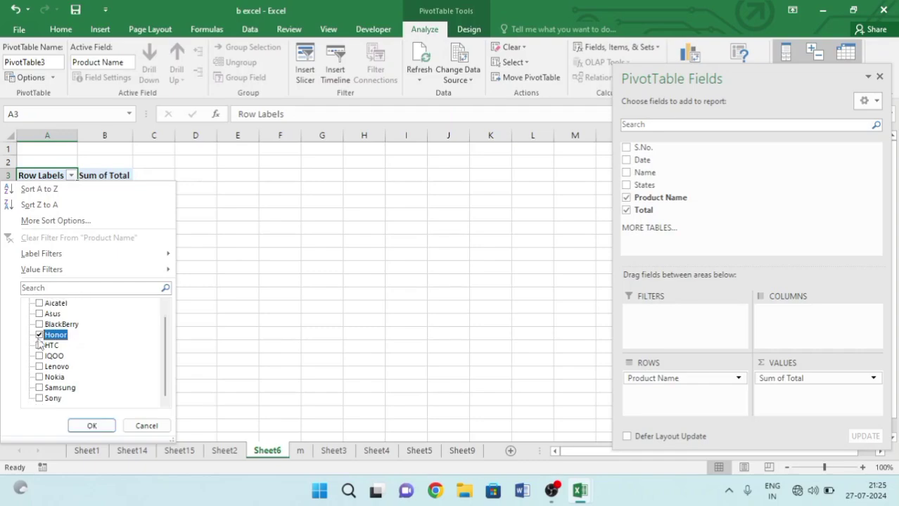
click(39, 367)
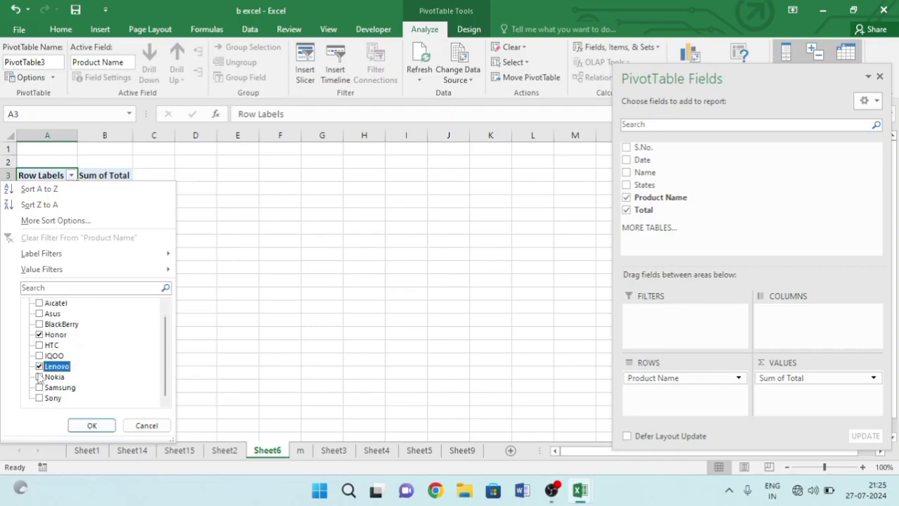
click(39, 377)
click(39, 388)
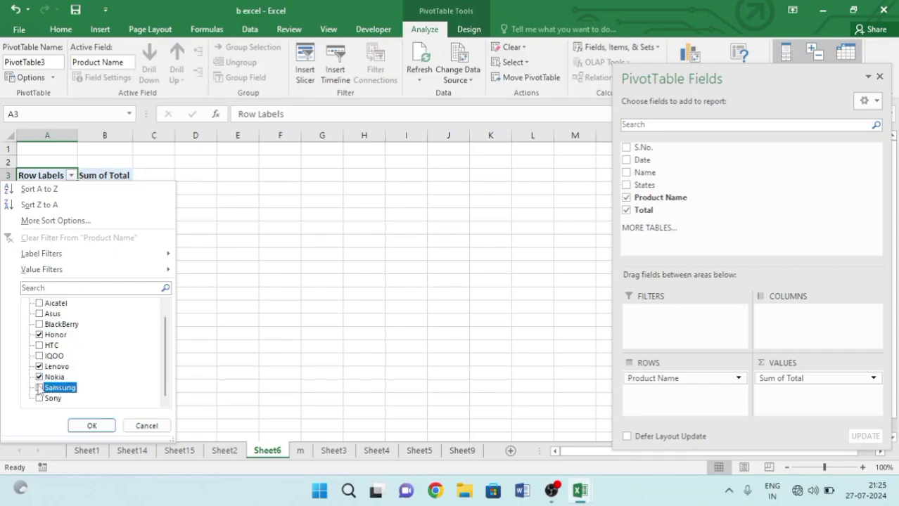
click(92, 425)
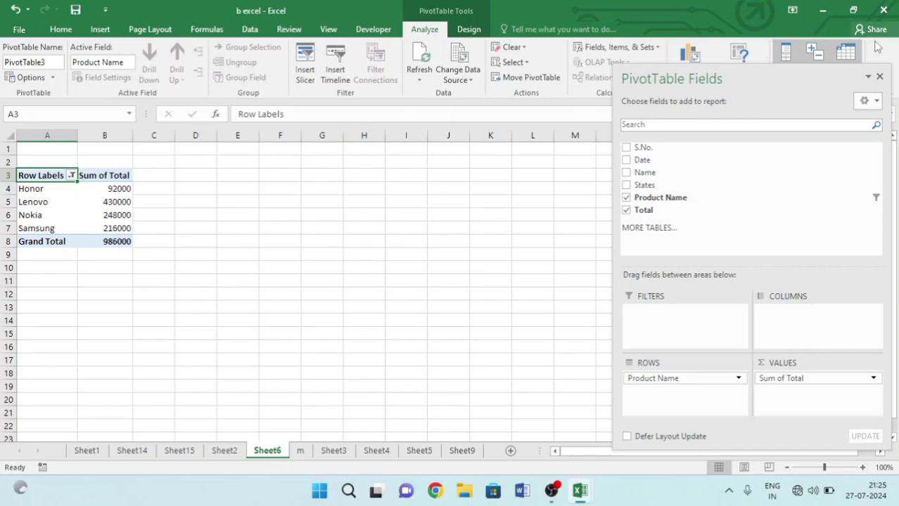
click(880, 77)
Convert the sales data A1:F29 on sheet m into a table with headers.
click(100, 30)
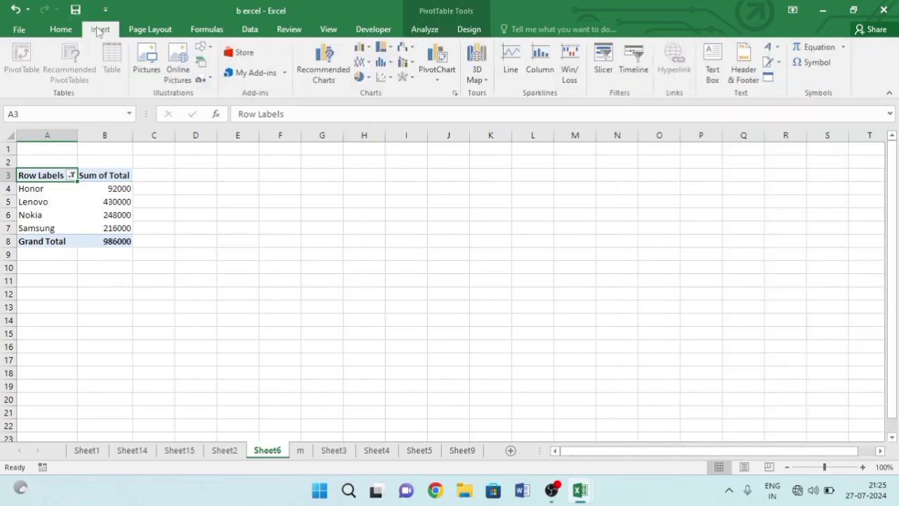
key(ctrl+Page_Down)
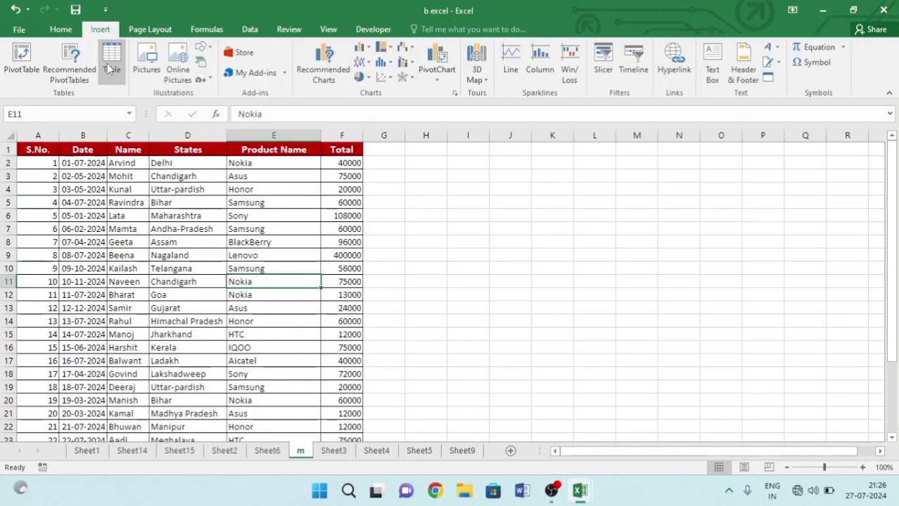
click(30, 151)
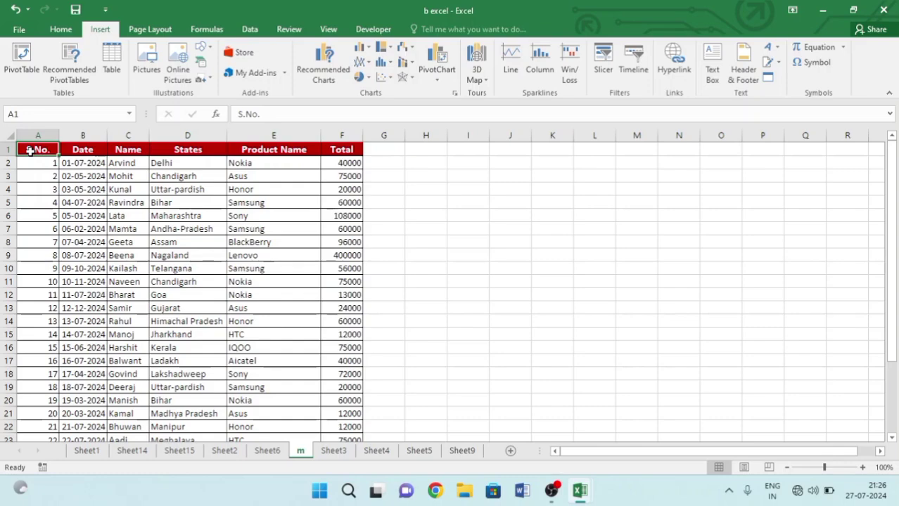
key(ctrl+shift+Right)
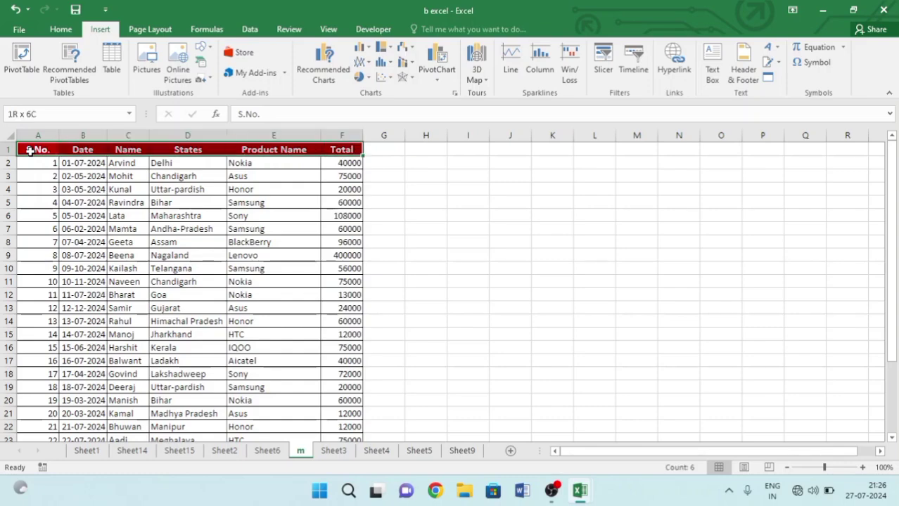
key(ctrl+shift+Down)
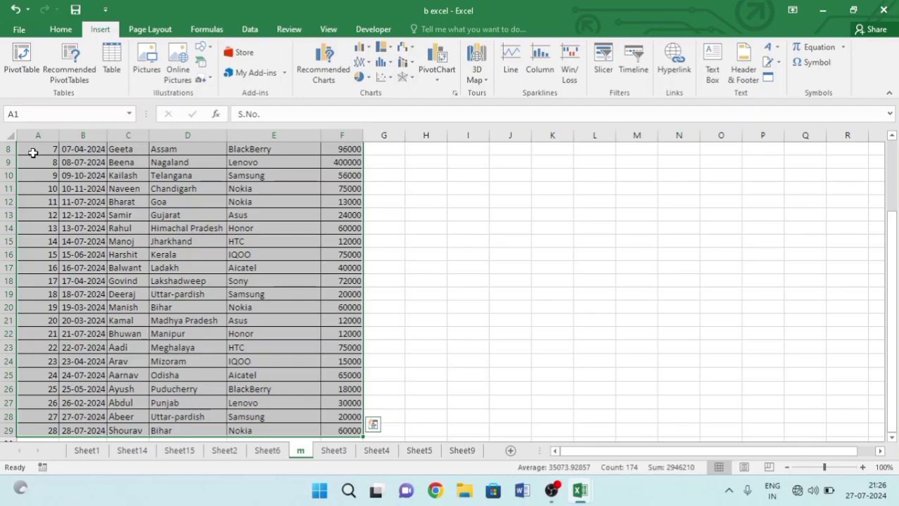
scroll(128, 216, up, 3)
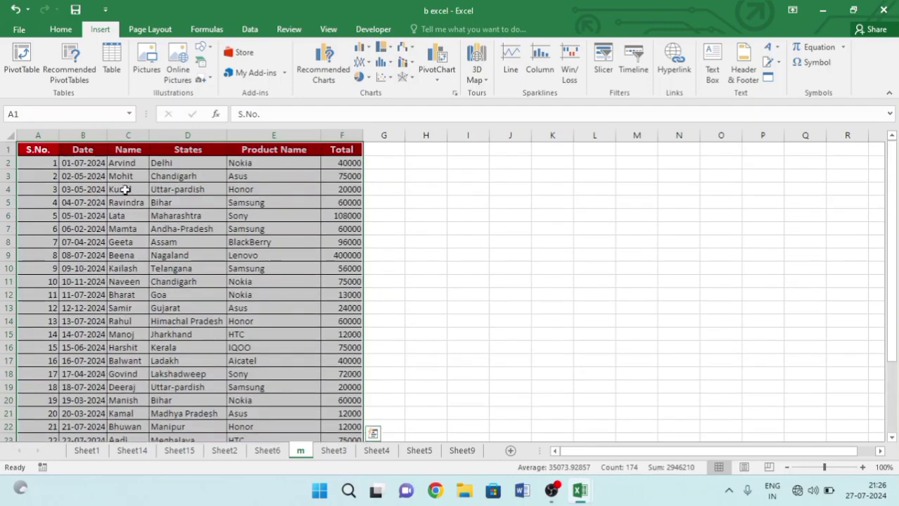
click(110, 70)
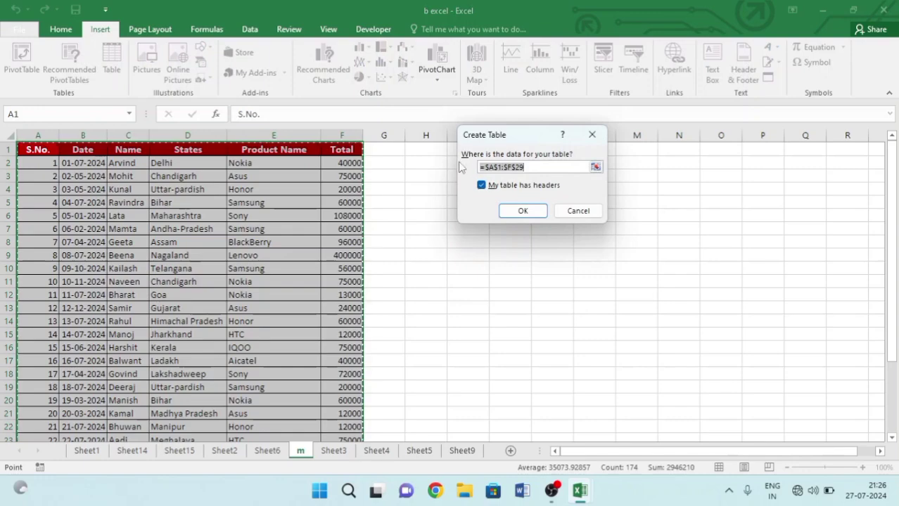
click(528, 215)
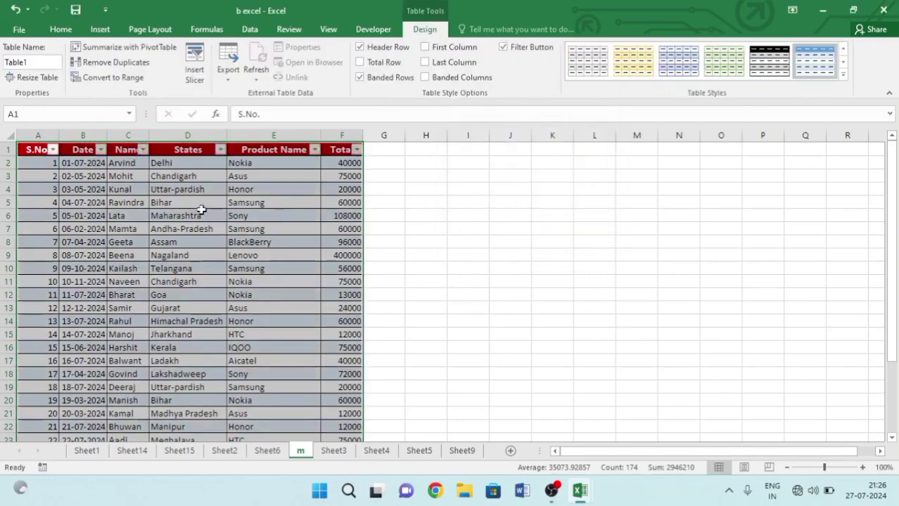
Filter the table's States column to show only Delhi.
click(174, 205)
scroll(174, 204, up, 3)
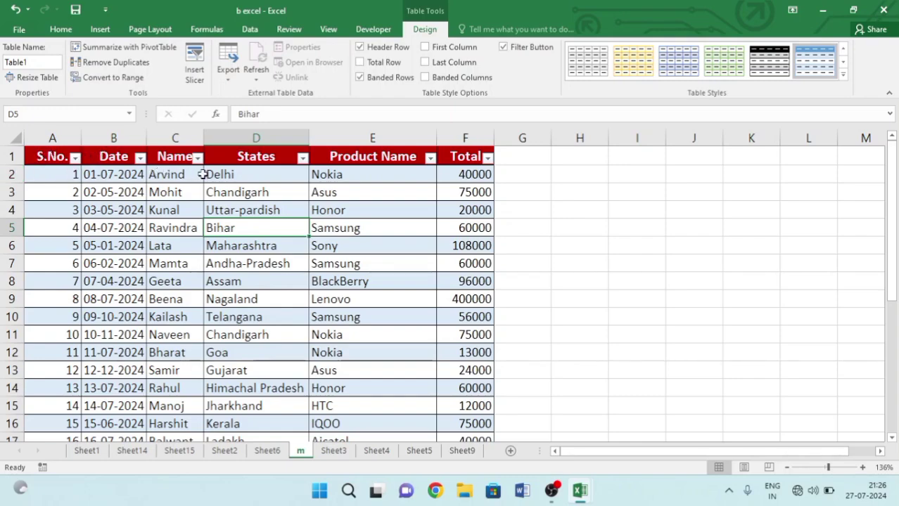
click(301, 158)
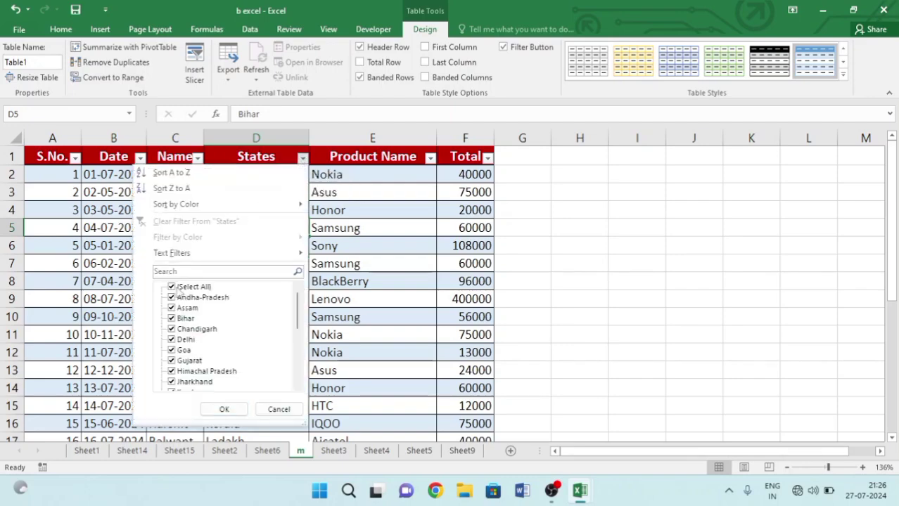
click(171, 289)
scroll(189, 304, down, 1)
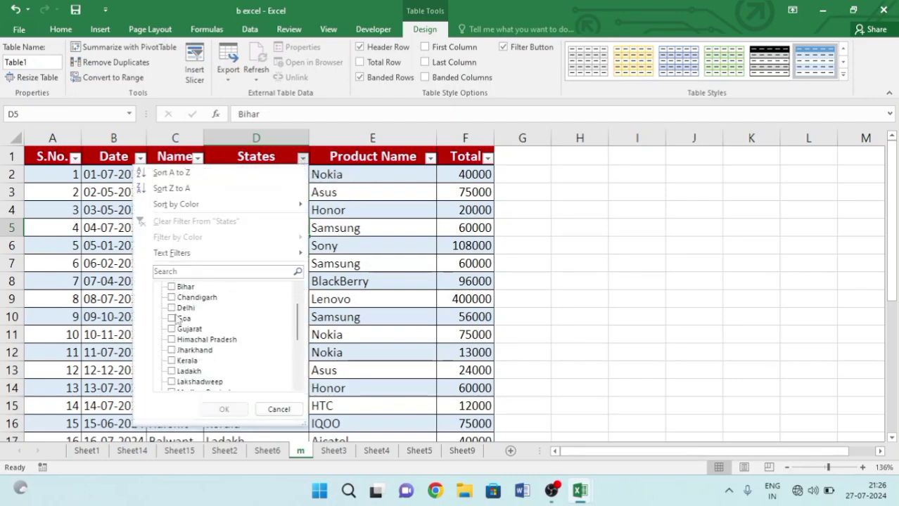
click(171, 308)
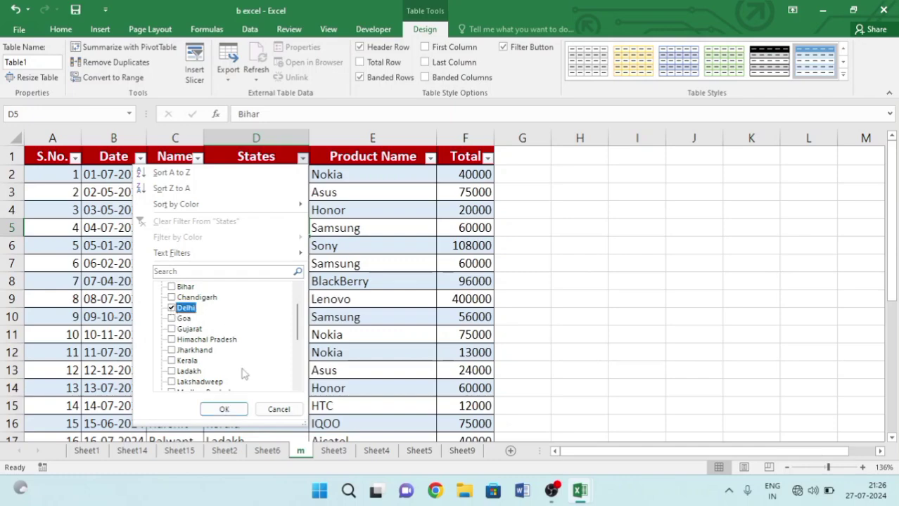
click(225, 409)
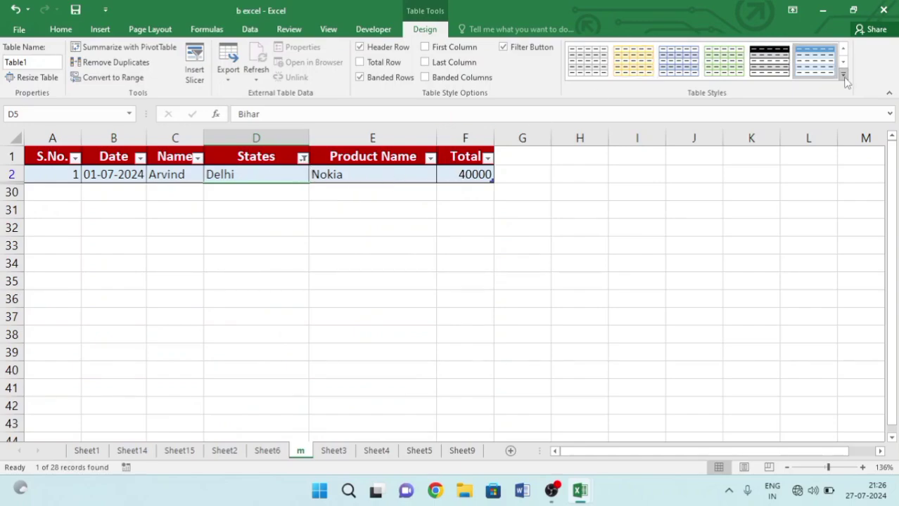
Reselect all states in the States column filter to show every record.
click(303, 159)
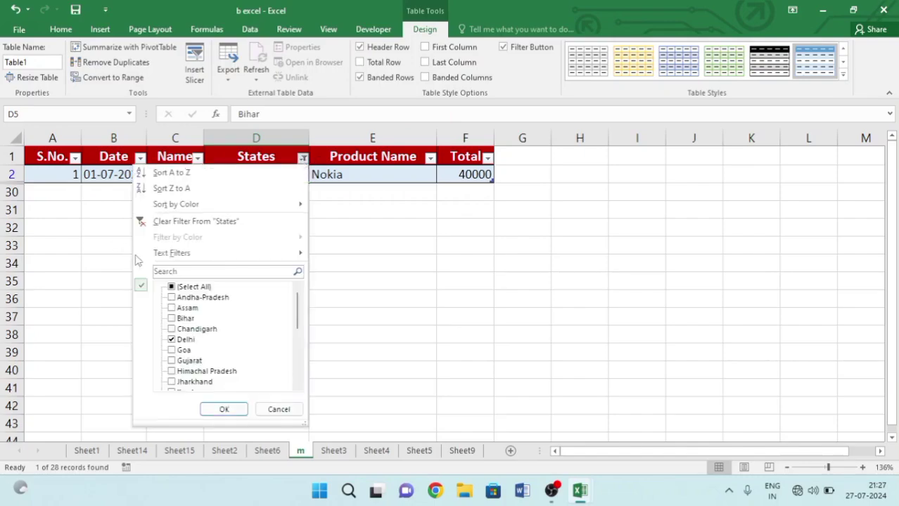
click(171, 288)
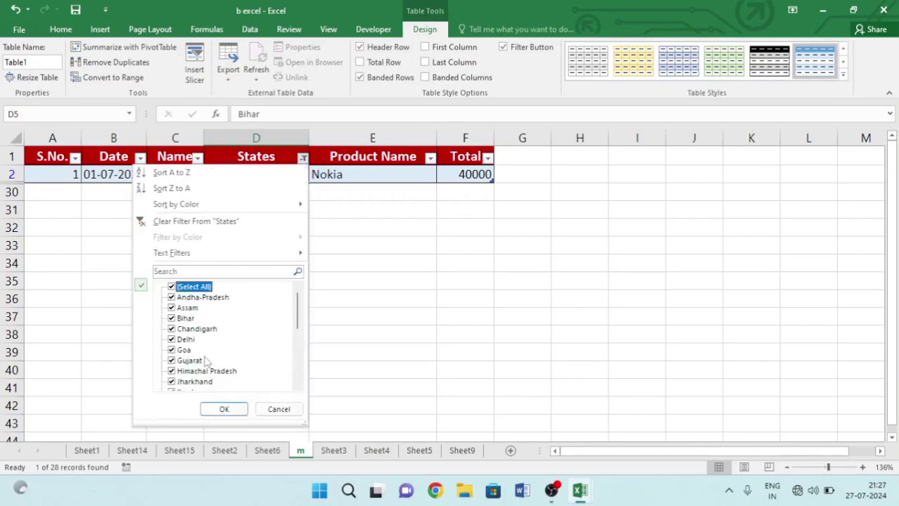
click(223, 408)
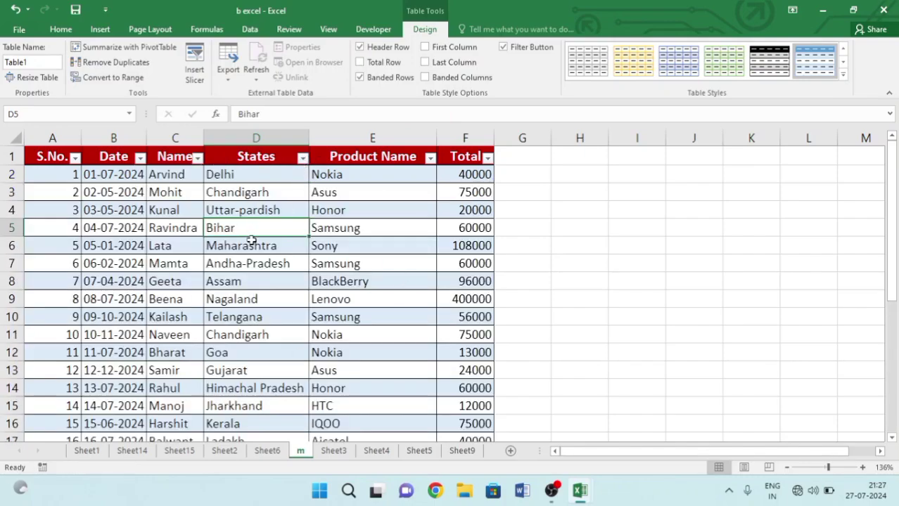
Apply the orange style from the first row of the Medium table styles, and select cell F6.
click(843, 74)
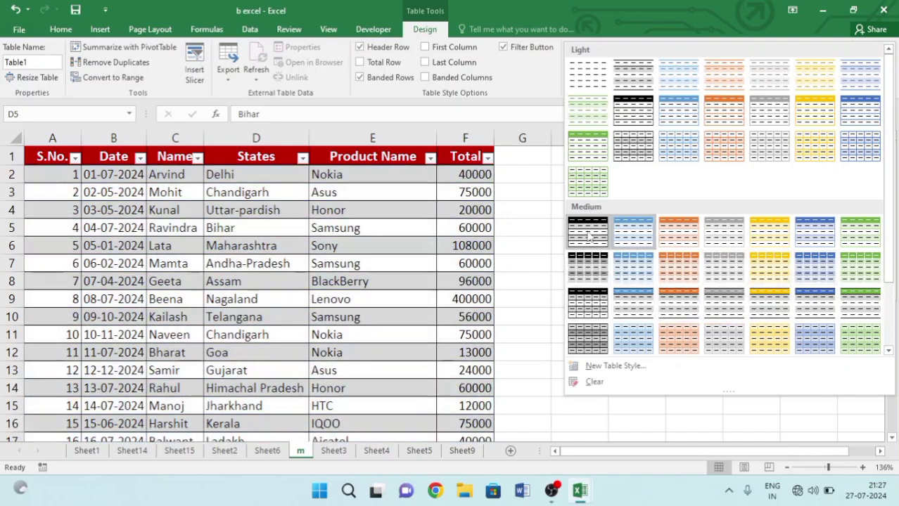
click(674, 227)
click(460, 242)
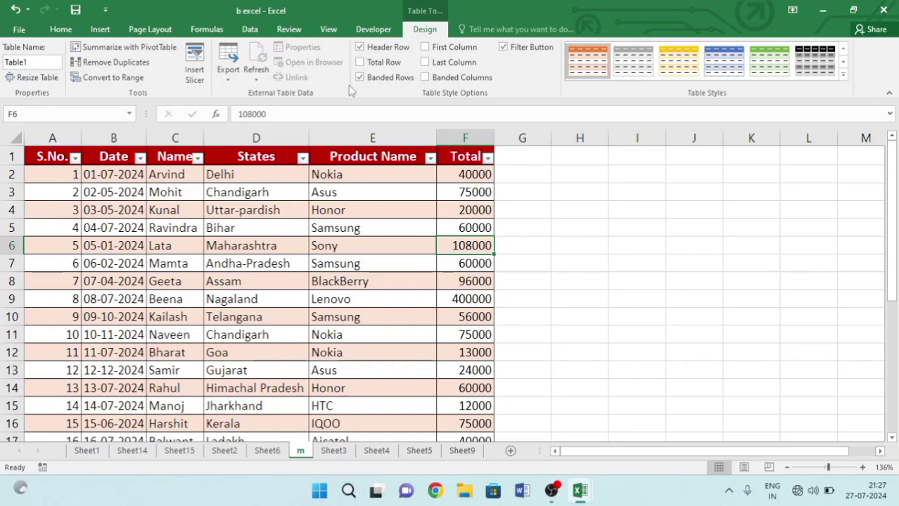
Turn the table's Header Row option off and back on.
click(360, 47)
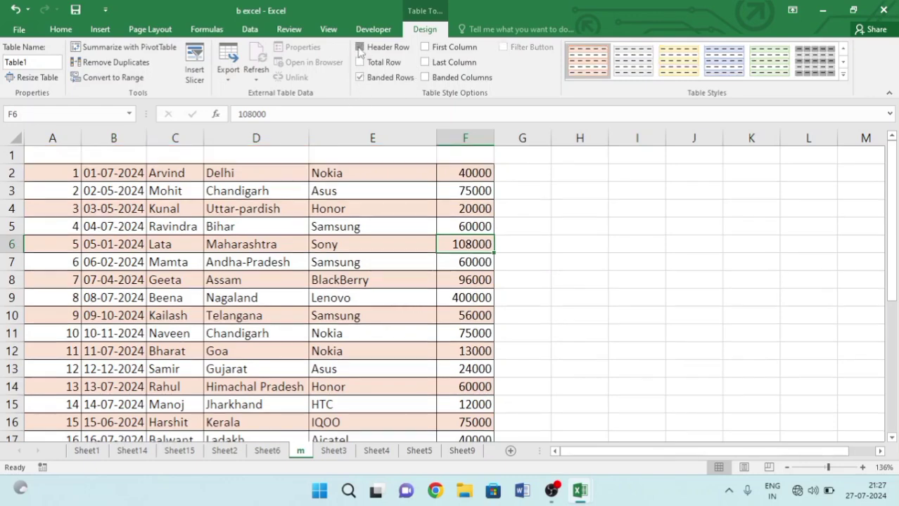
click(360, 47)
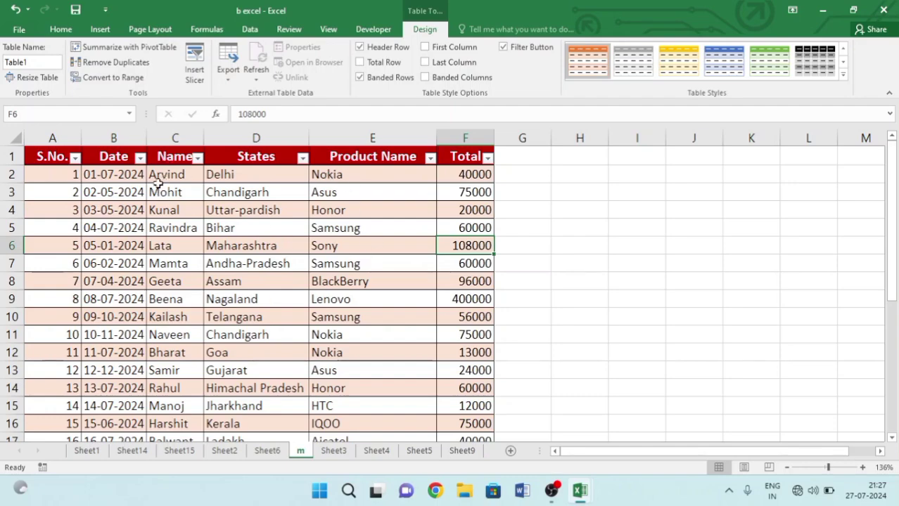
Convert the sales table to a normal range, and undo the conversion.
click(138, 208)
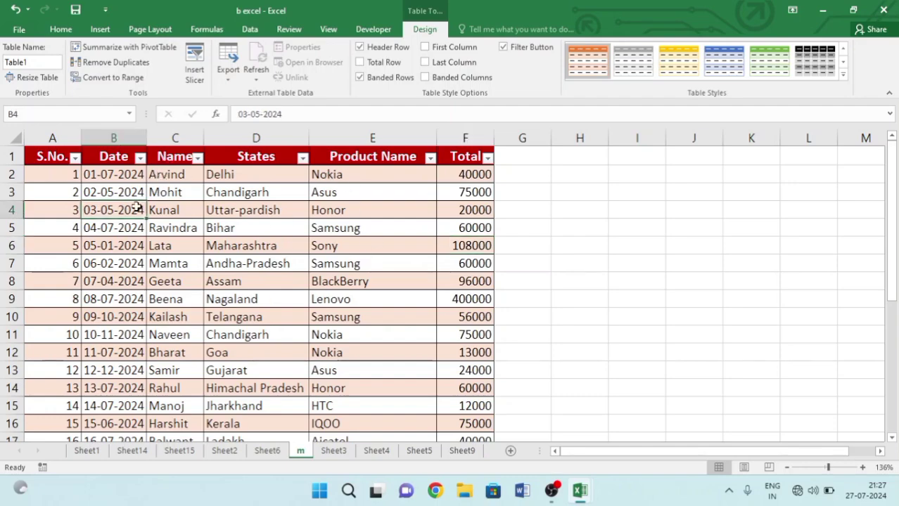
click(111, 78)
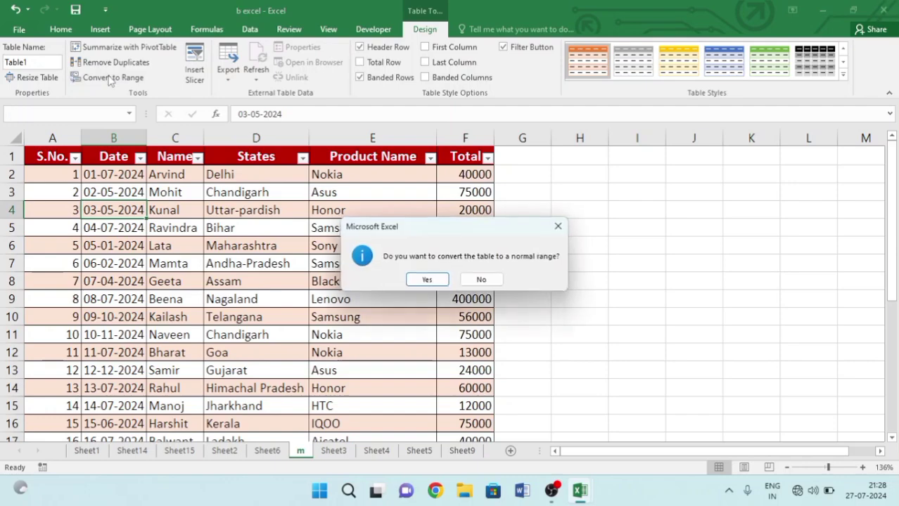
click(417, 283)
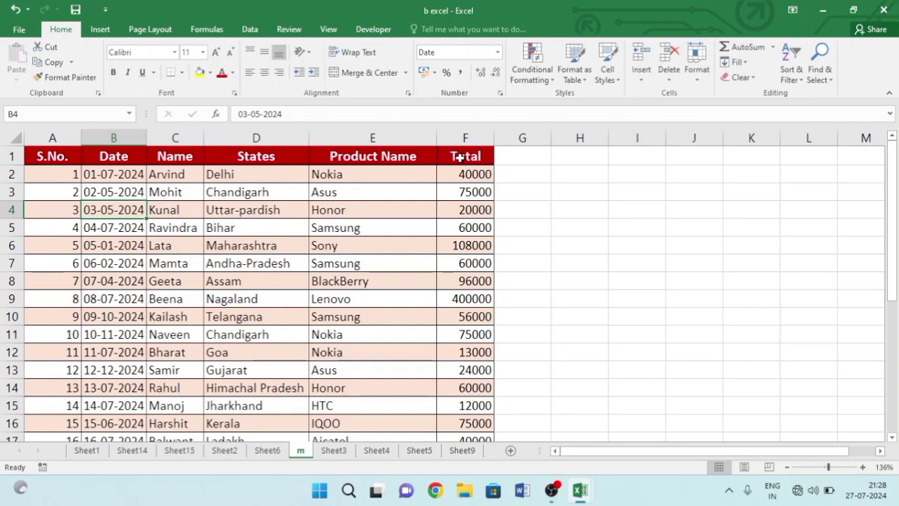
key(ctrl+z)
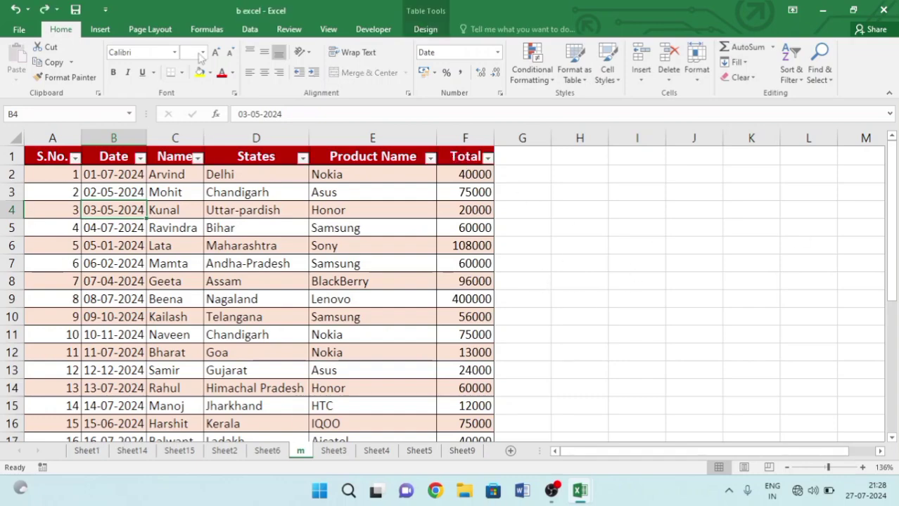
Turn the table's First Column option on and off, and its Filter Button option off and back on.
click(416, 30)
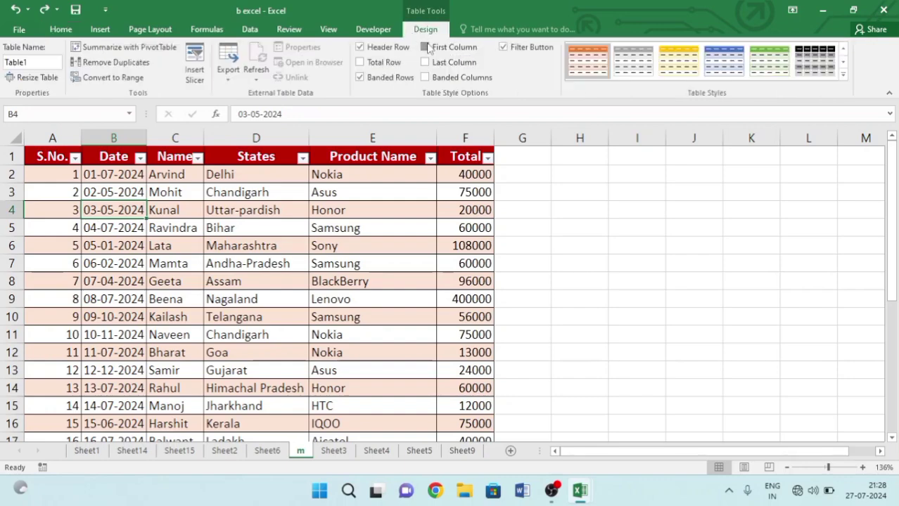
click(426, 47)
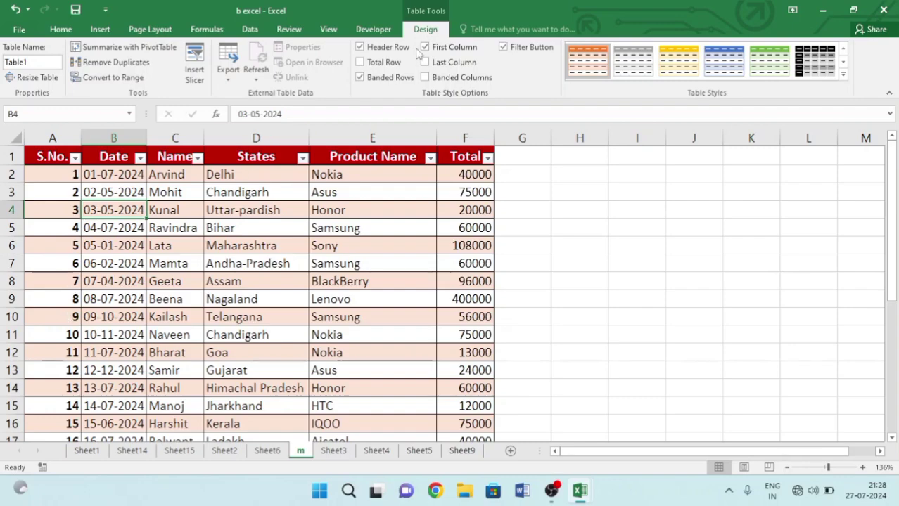
click(425, 47)
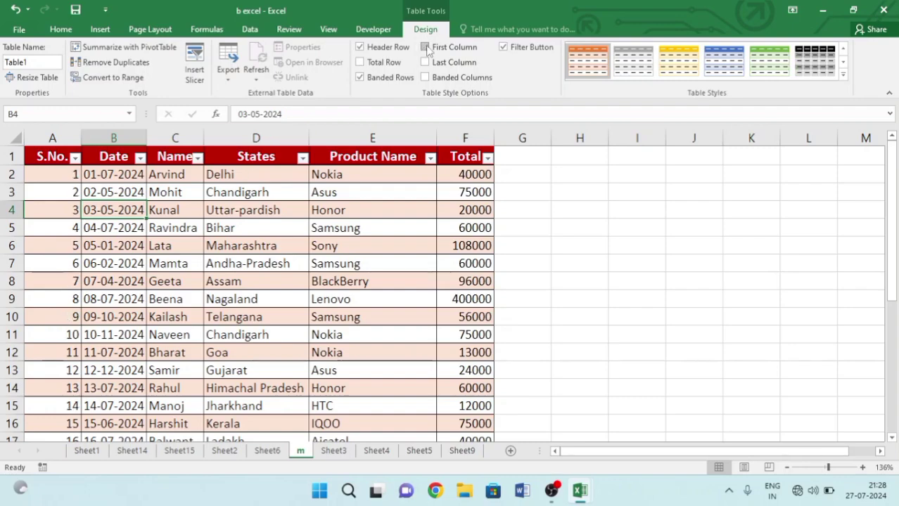
click(502, 47)
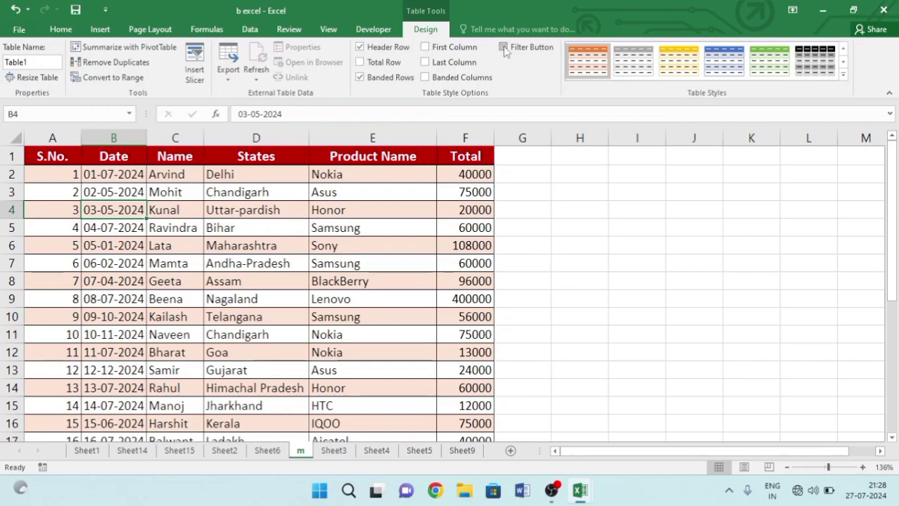
click(503, 47)
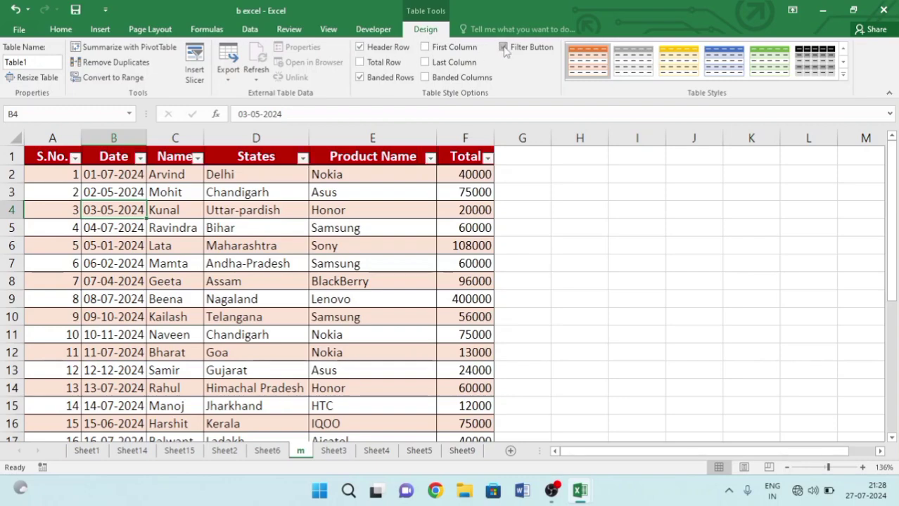
click(228, 67)
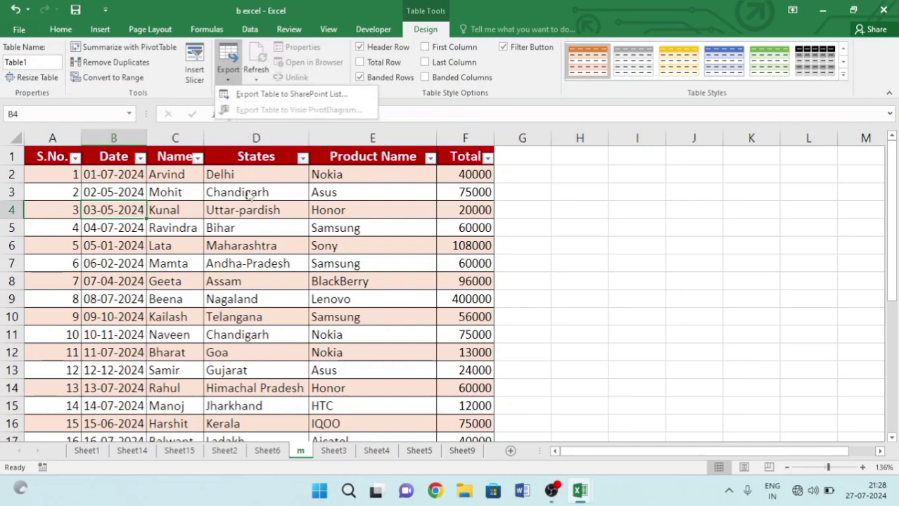
click(234, 215)
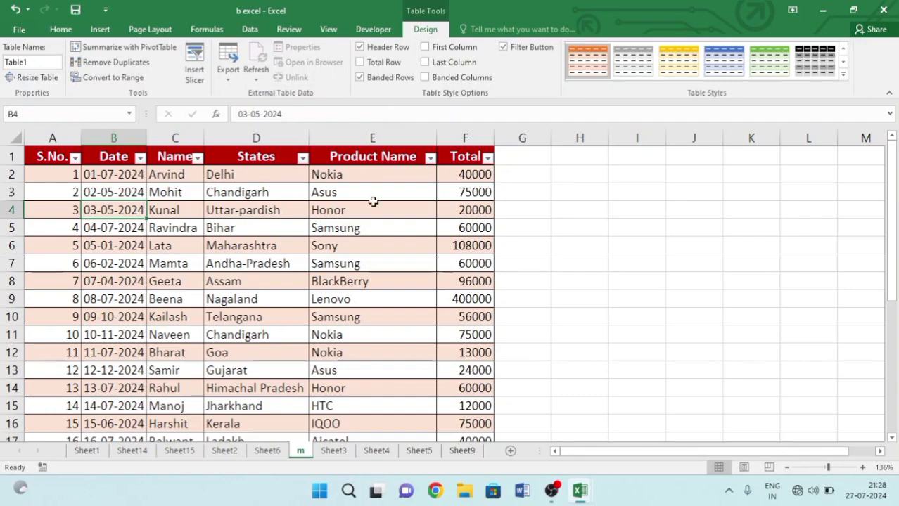
Convert the table to a normal range and apply the Normal cell style to data cells A2:F29.
click(111, 78)
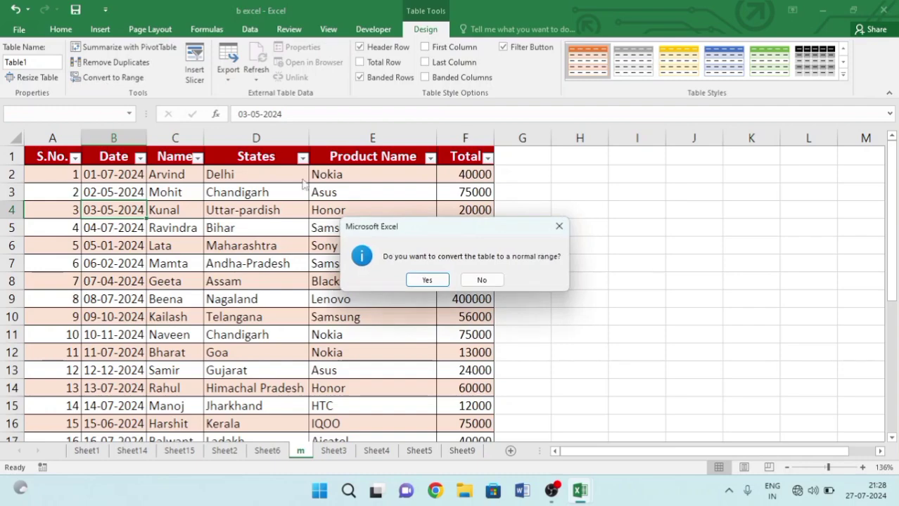
click(431, 276)
key(ctrl+a)
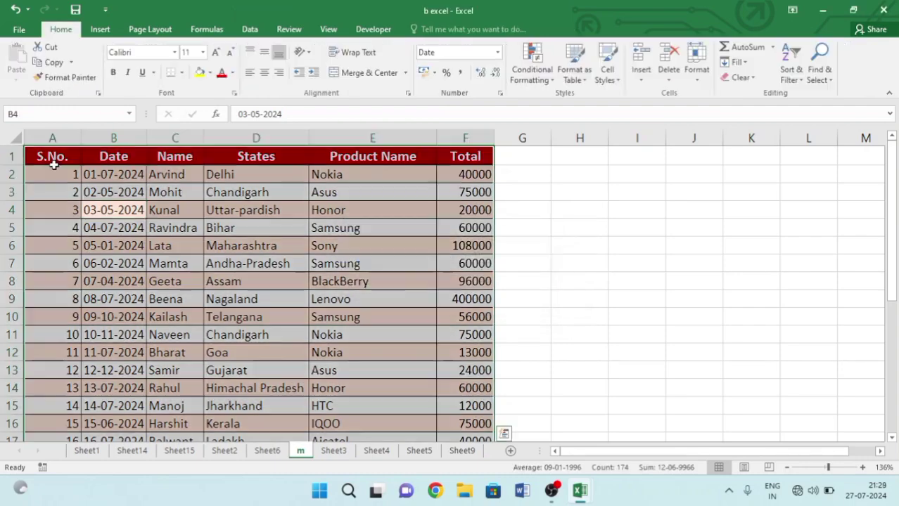
click(54, 173)
drag(54, 174, 459, 394)
click(621, 79)
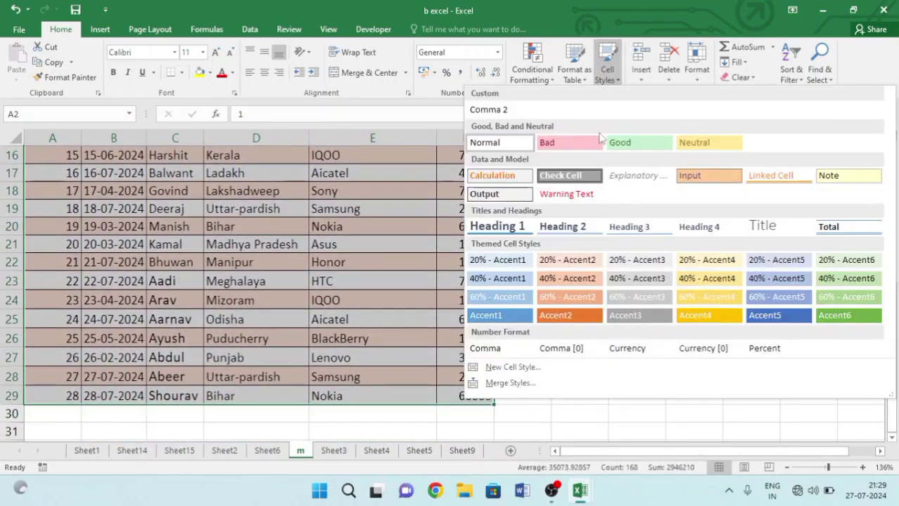
click(485, 142)
scroll(495, 148, up, 3)
scroll(494, 147, up, 2)
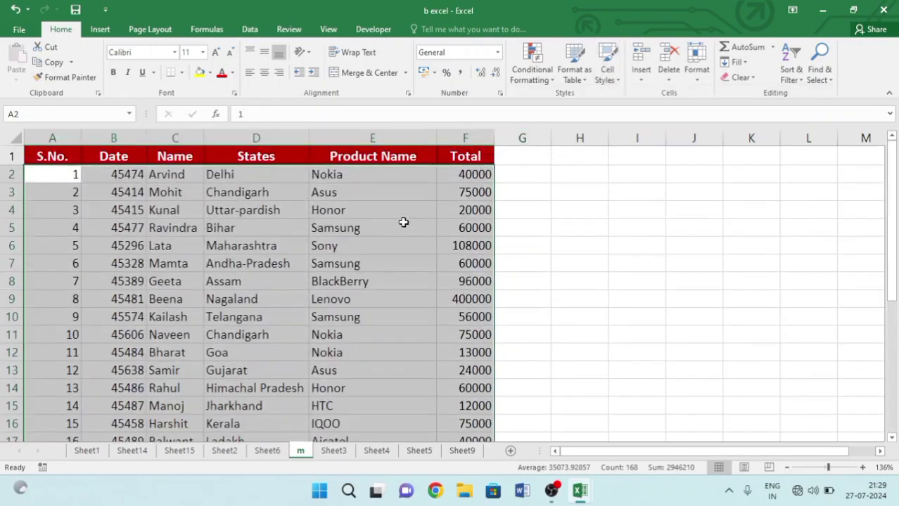
click(281, 257)
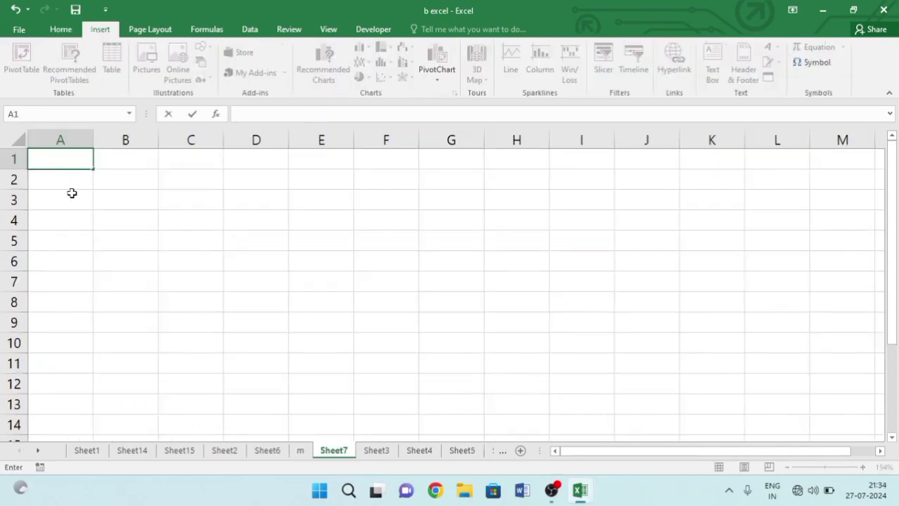
Insert the Accounting Cycle screenshot from the computer's Pictures folder at cell A1 of Sheet7.
click(73, 196)
click(55, 156)
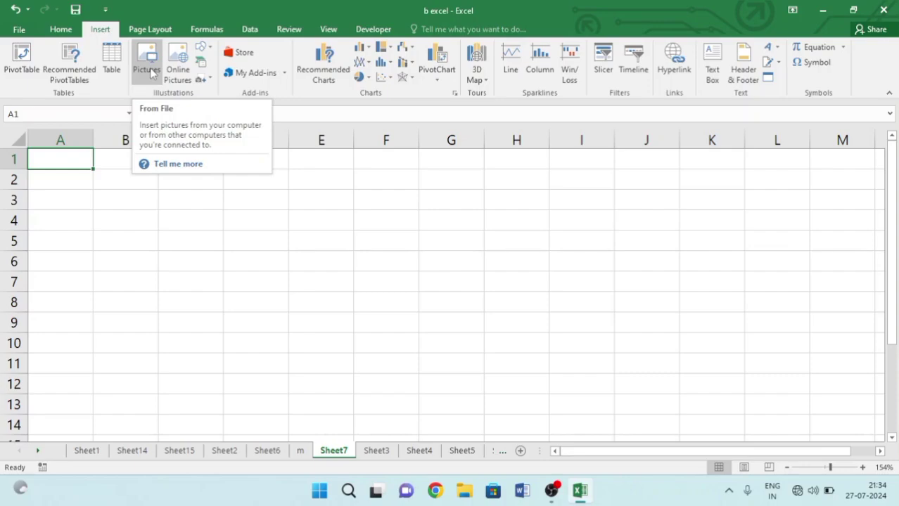
click(150, 72)
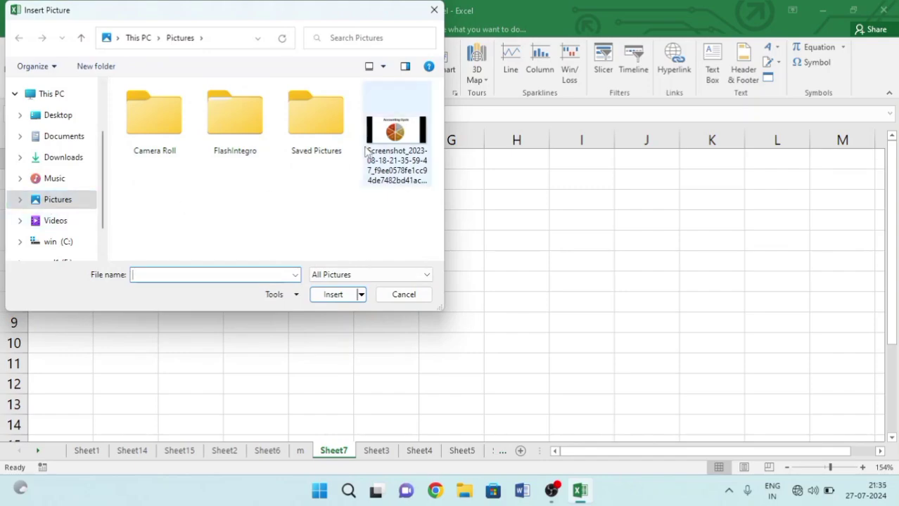
click(382, 144)
click(343, 294)
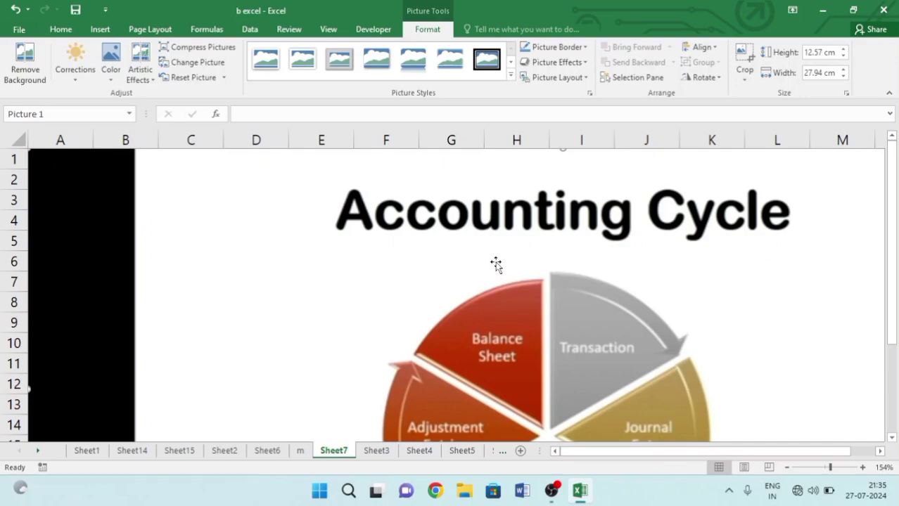
Set the inserted picture's height to 1 cm, and set its width to 1 cm.
scroll(496, 263, down, 1)
scroll(496, 263, up, 1)
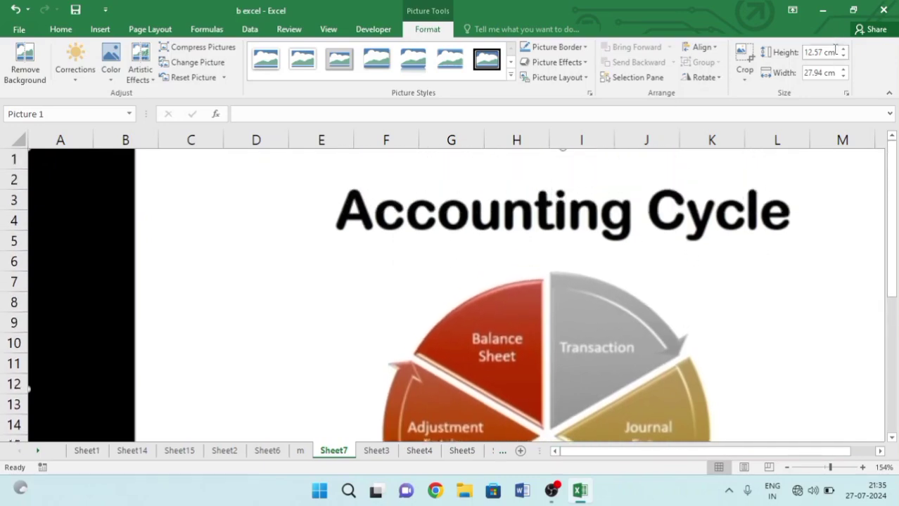
click(809, 52)
text(1)
key(Return)
click(818, 71)
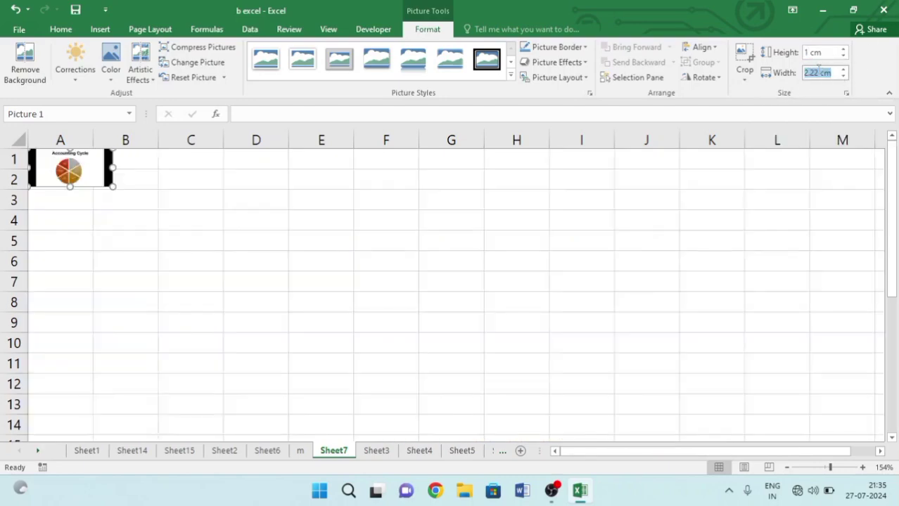
text(1)
key(Return)
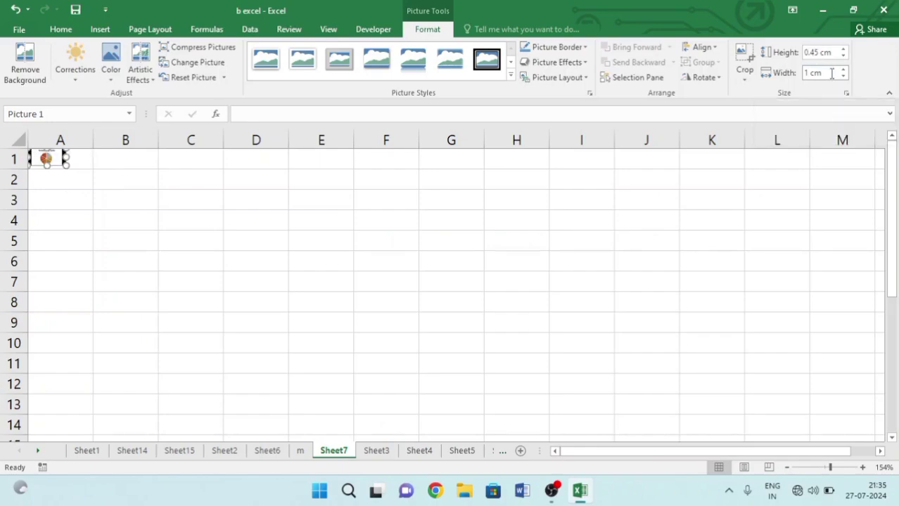
Enlarge the picture freehand to about 1.7 cm high and 4.26 cm wide.
drag(46, 166, 190, 179)
drag(106, 195, 109, 213)
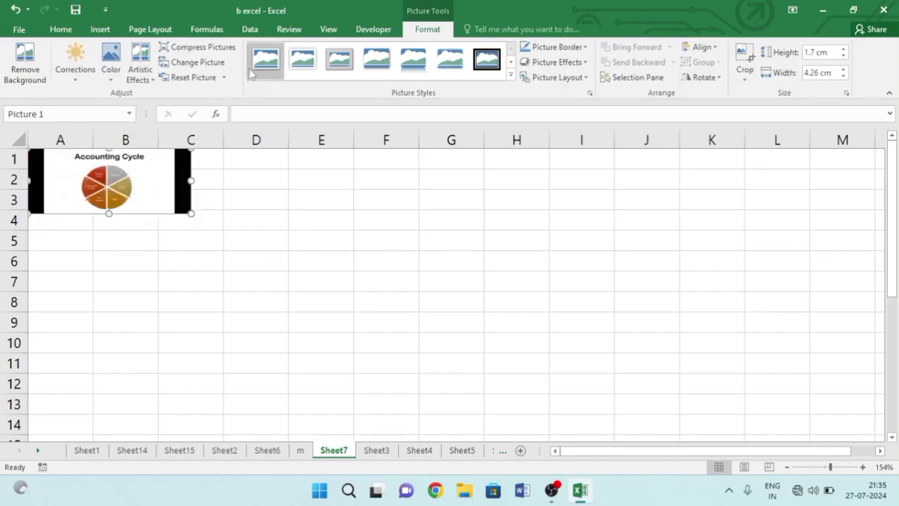
Look over the picture's border and crop options, and delete the picture from the sheet.
click(339, 59)
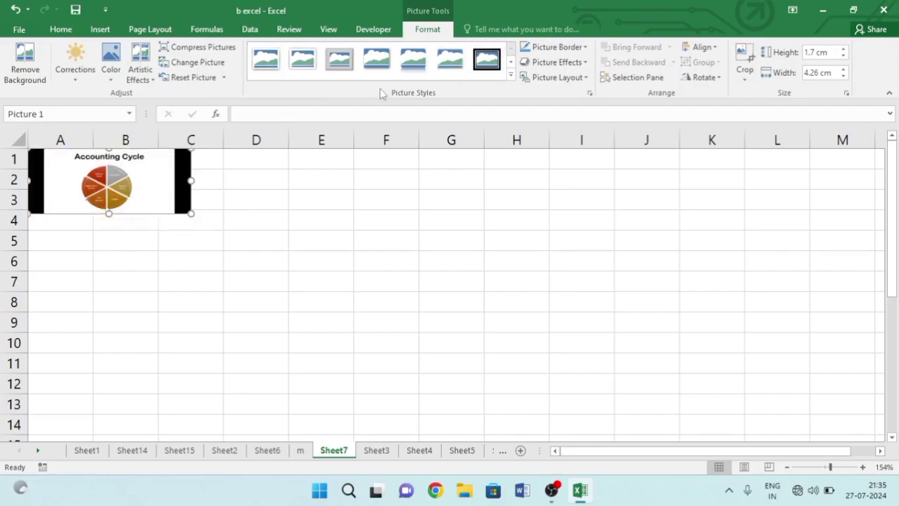
click(554, 47)
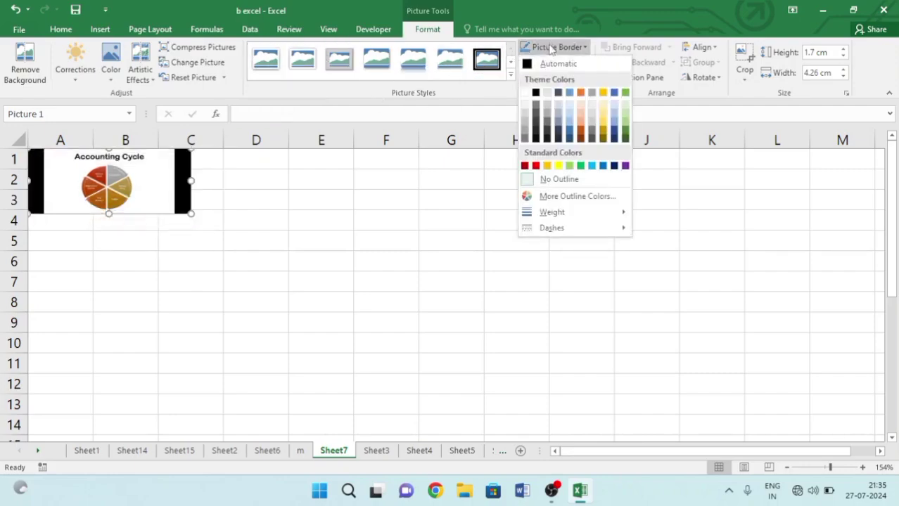
key(Escape)
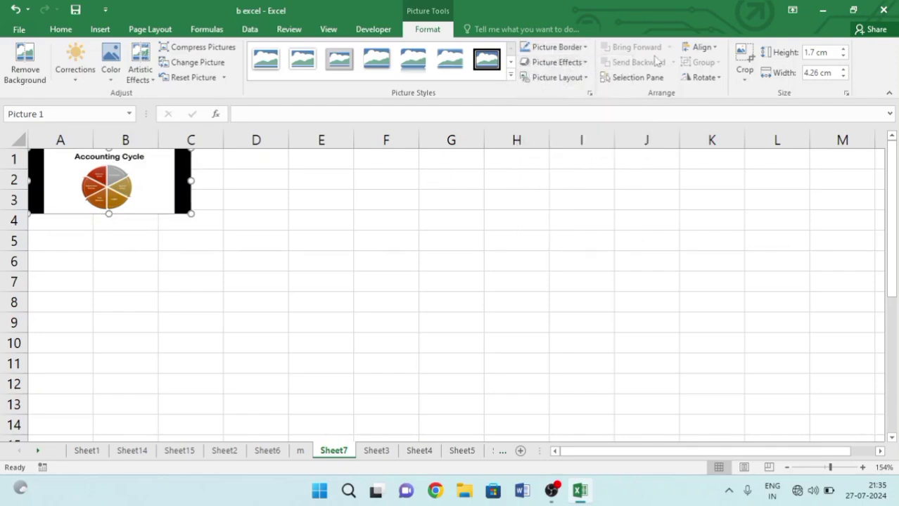
click(747, 77)
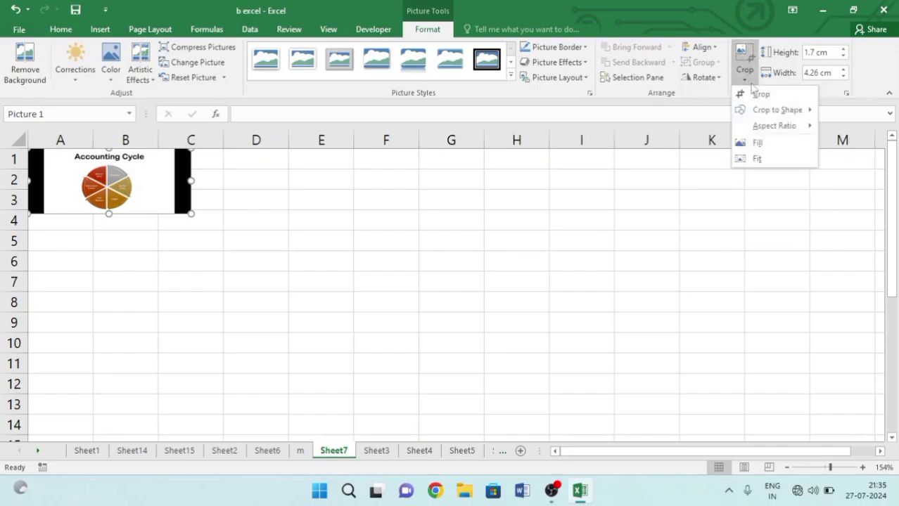
click(748, 82)
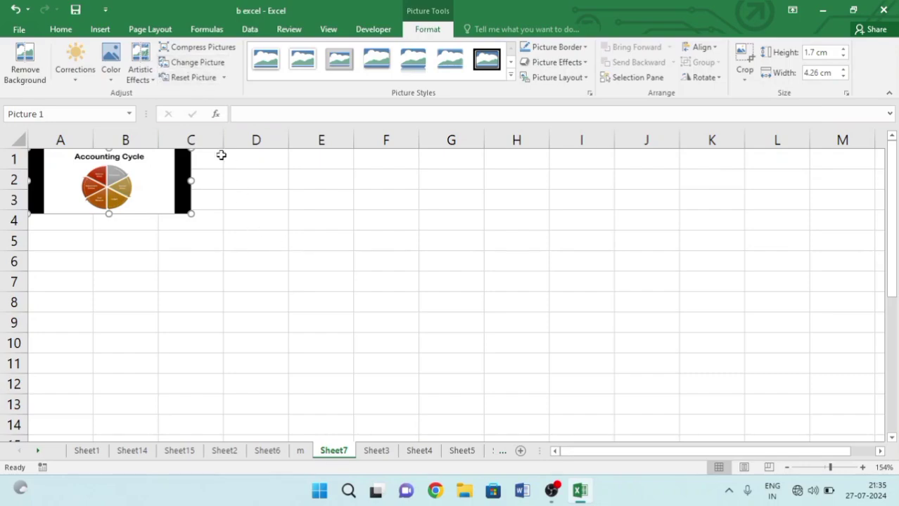
key(Delete)
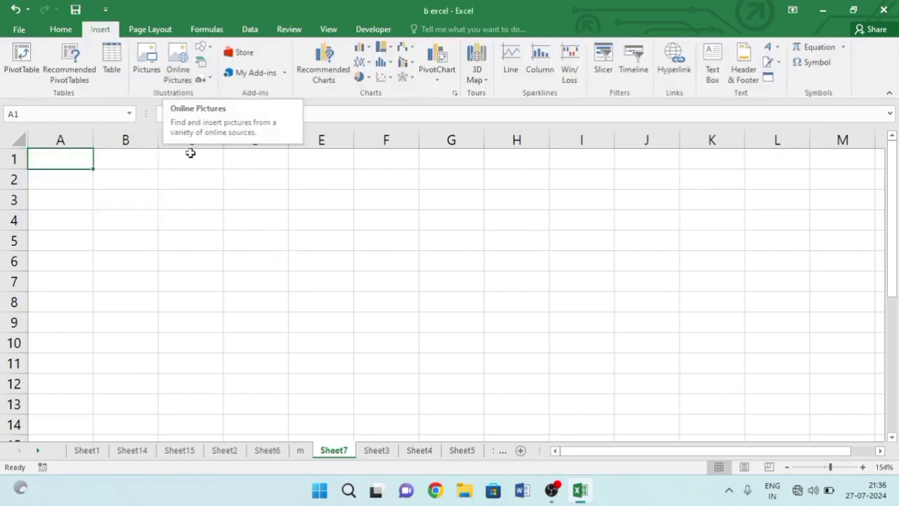
Try to insert an online picture at cell A1.
click(177, 81)
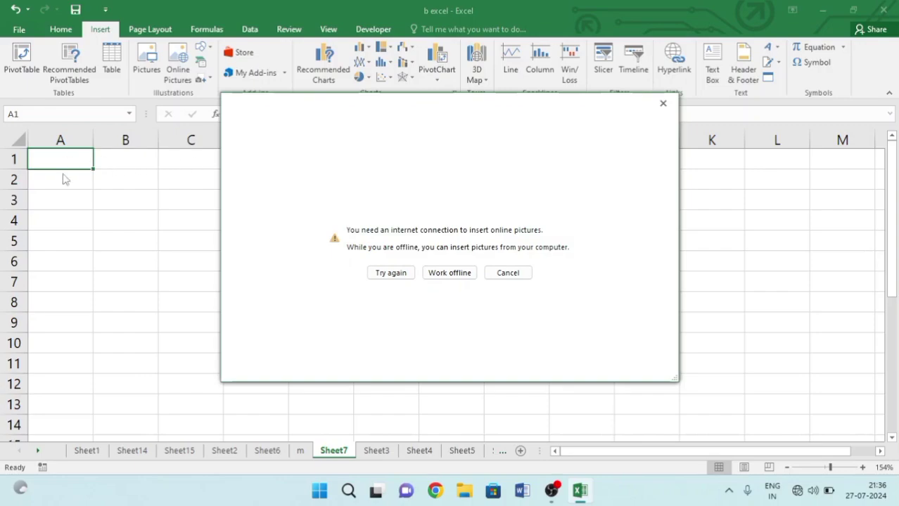
click(662, 103)
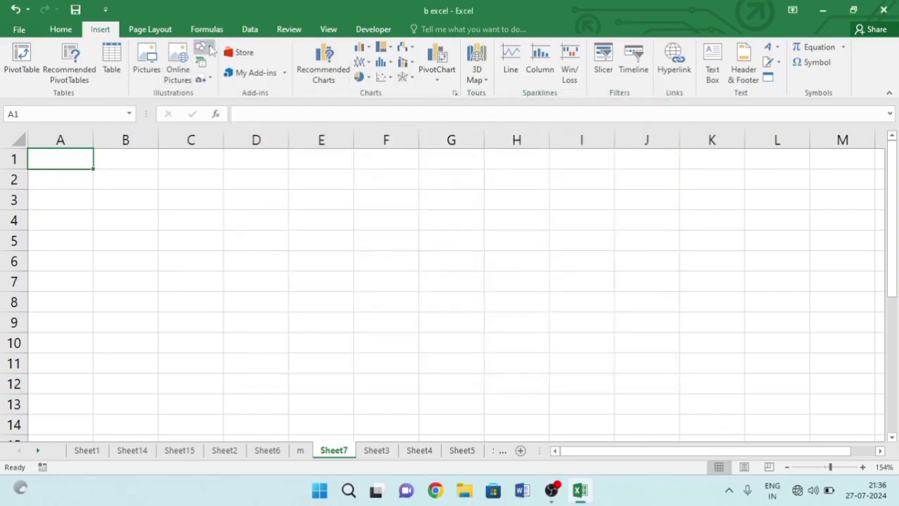
Draw a rectangle about 2.35 cm high and 3.64 cm wide across D3:F7 containing "afaf", and apply the white shape style with green outline.
click(208, 49)
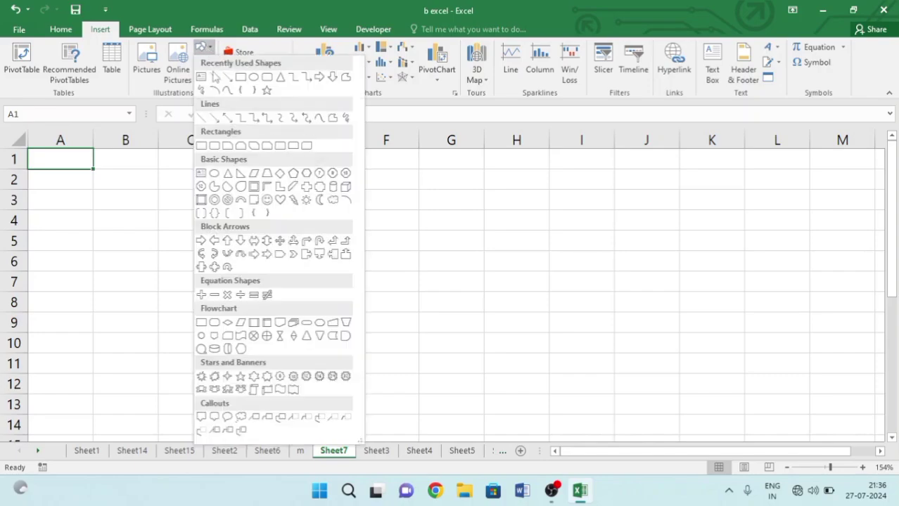
click(241, 77)
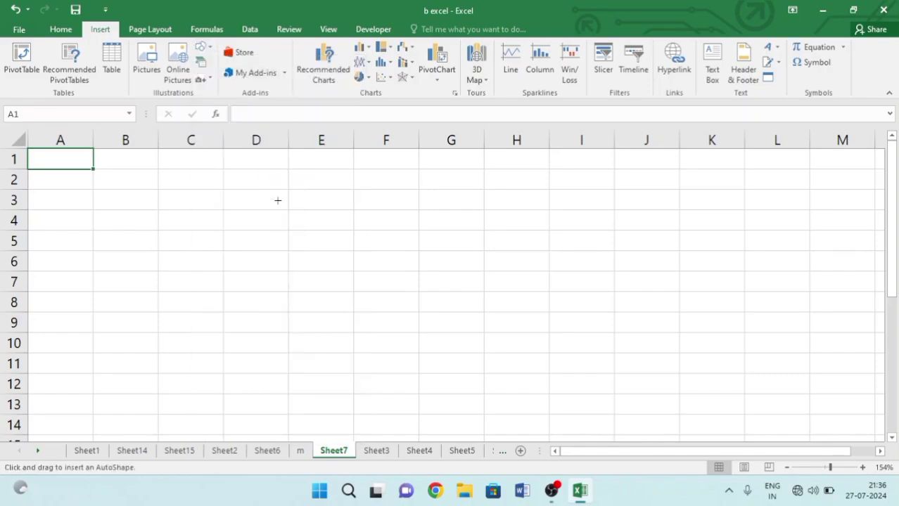
mouse_move(266, 198)
mouse_down()
mouse_move(403, 261)
mouse_move(407, 289)
mouse_up()
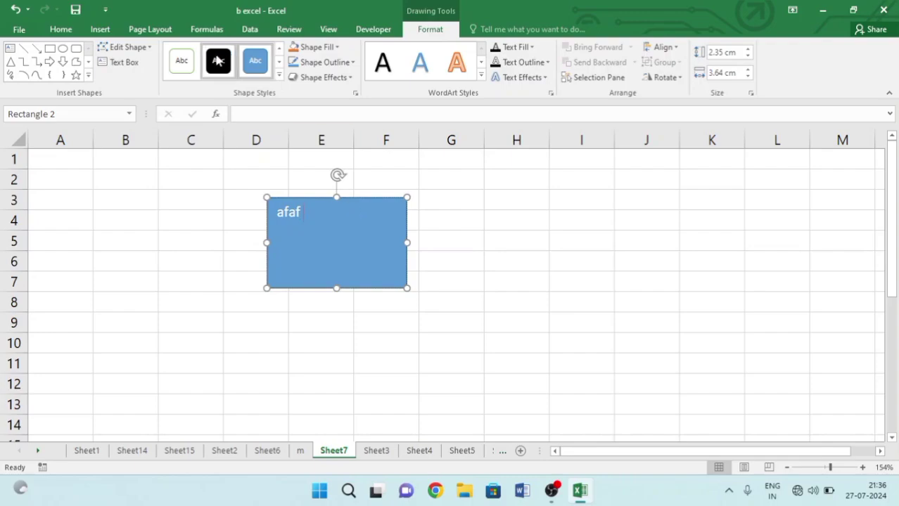
click(178, 60)
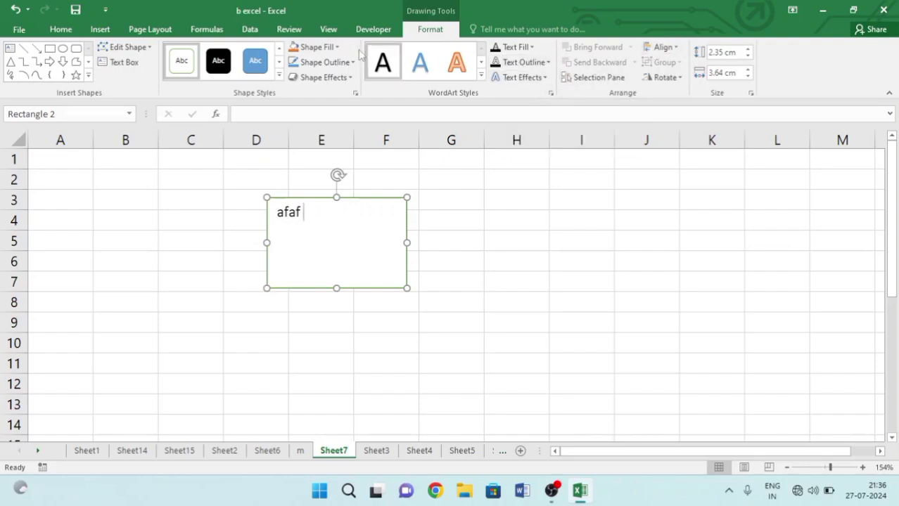
Fill the rectangle containing "afaf" with dark orange and look at its outline options.
click(335, 47)
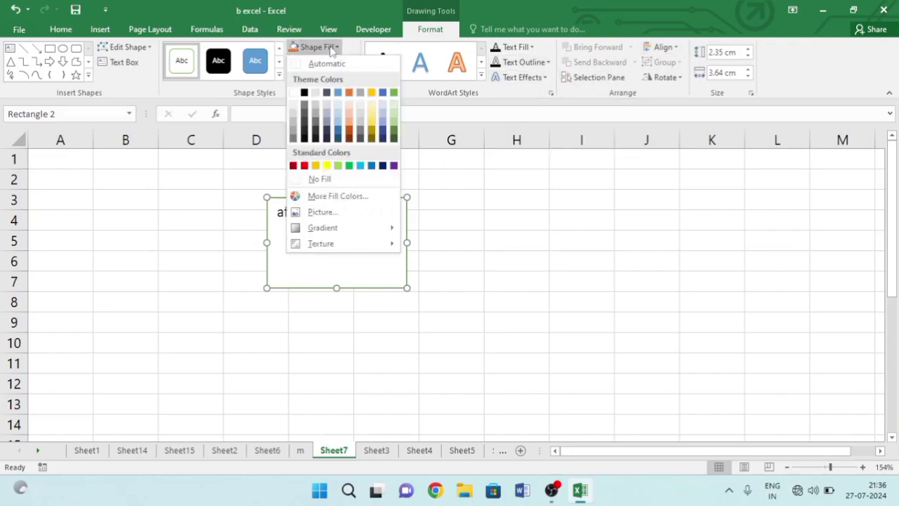
click(346, 138)
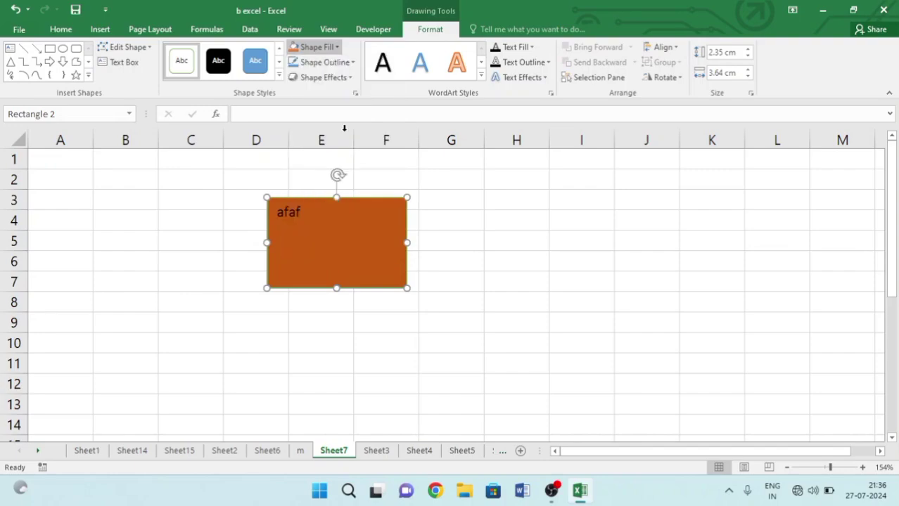
click(335, 62)
key(Escape)
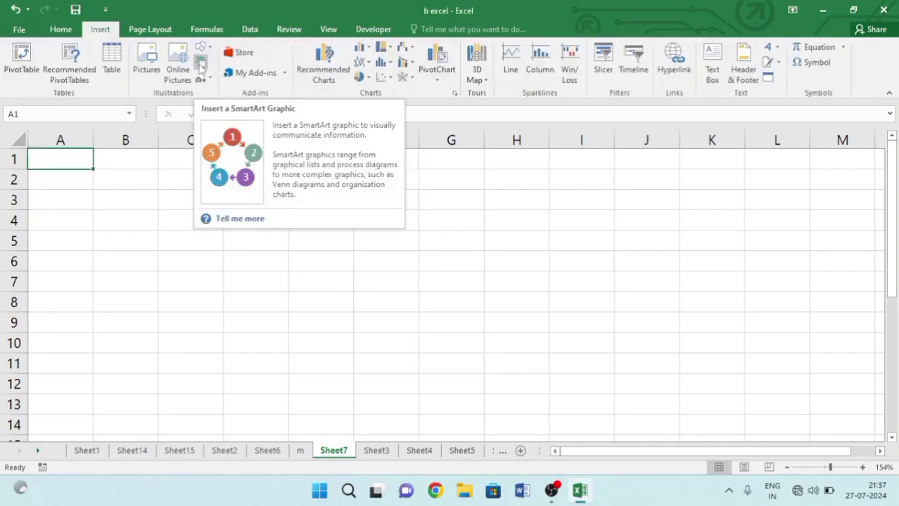
Insert a Basic Block List SmartArt graphic on Sheet7.
click(202, 67)
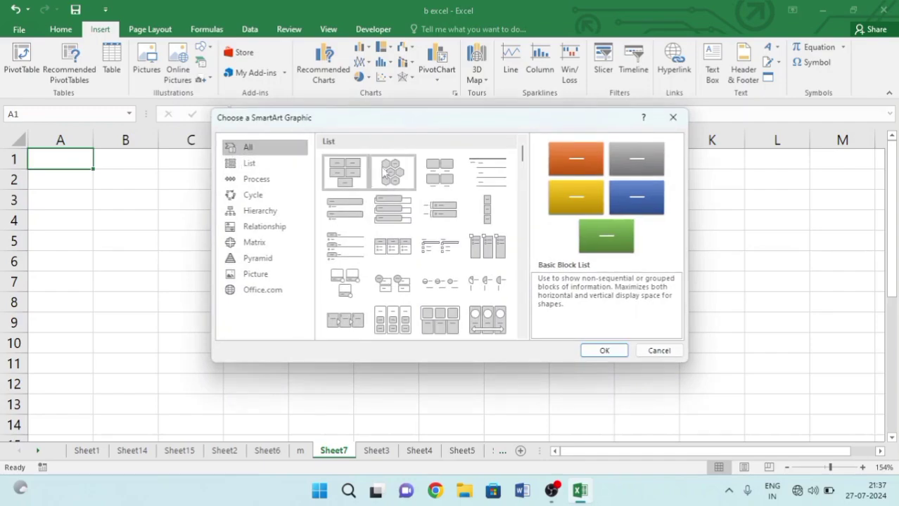
click(337, 173)
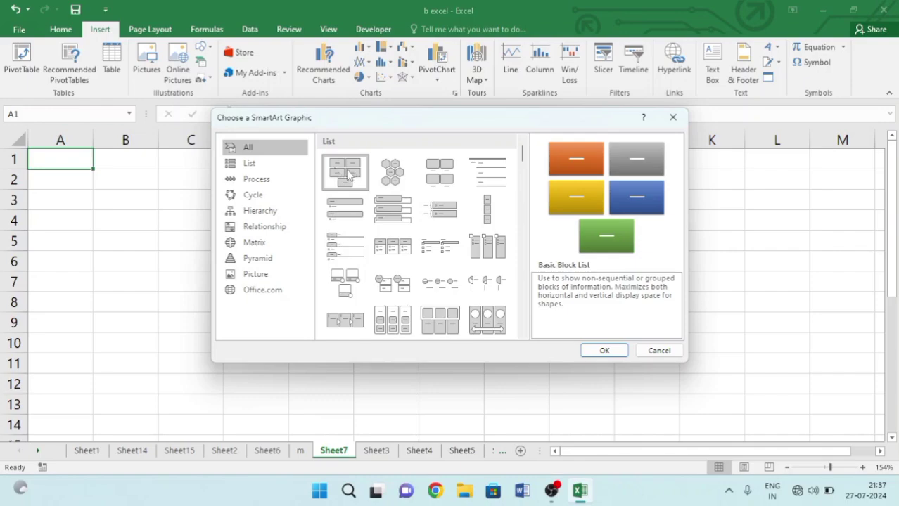
click(602, 349)
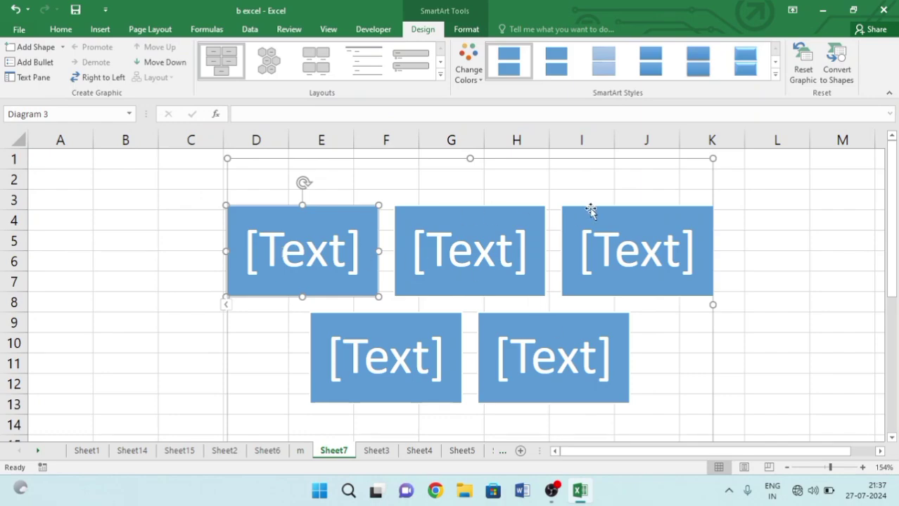
Show the SmartArt's text pane and remove its placeholder bullets until only one empty bullet remains.
click(28, 79)
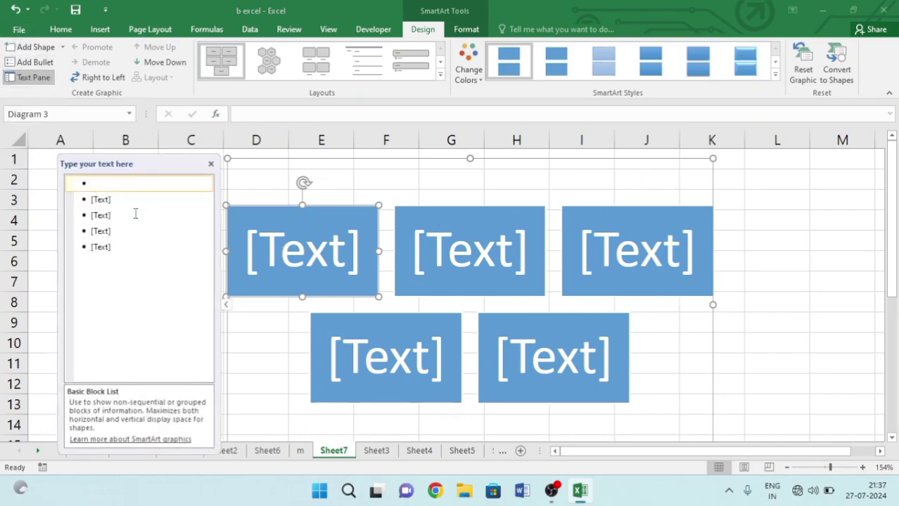
click(118, 247)
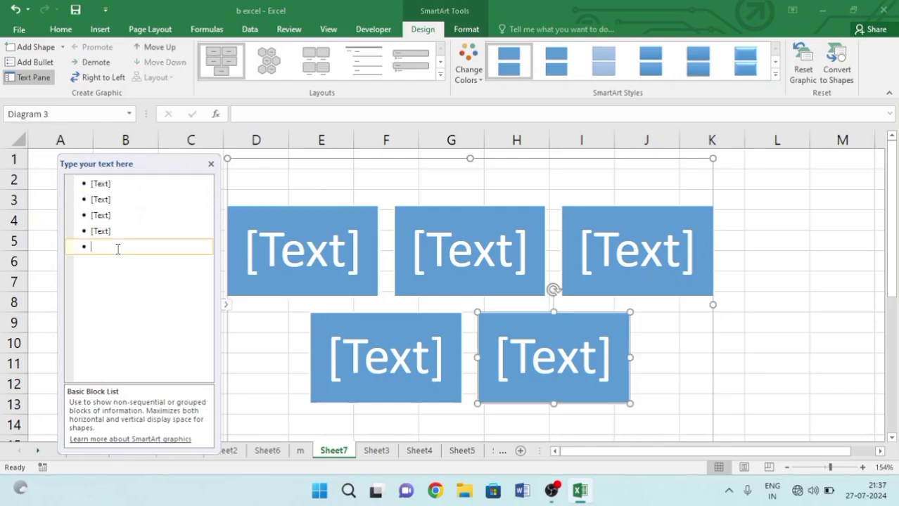
key(BackSpace)
key(BackSpace)
key(BackSpace)
key(BackSpace)
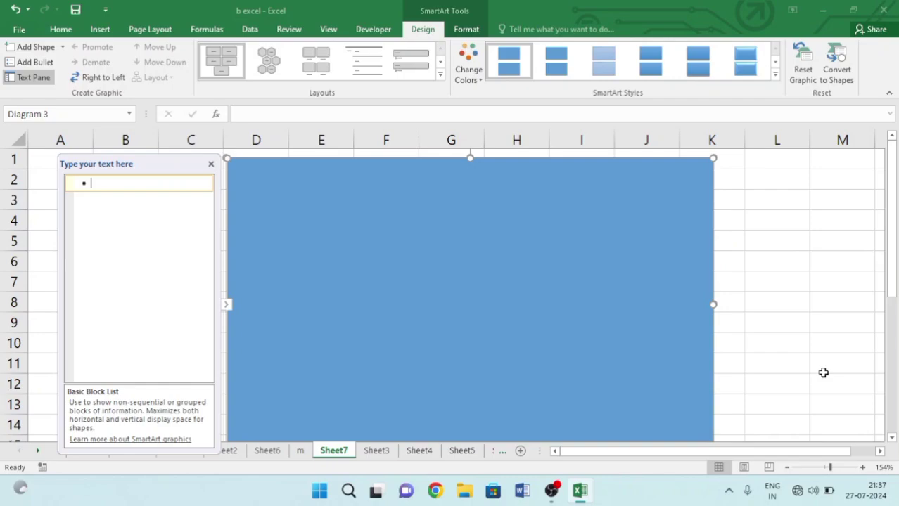
Enter "Computer" and "Hardware" as the first two SmartArt blocks and add an empty third block.
text(om)
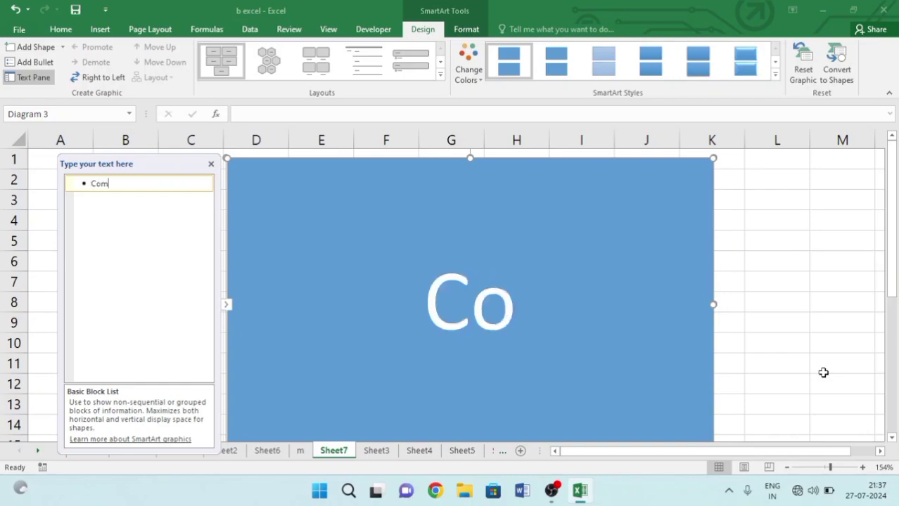
text(puter)
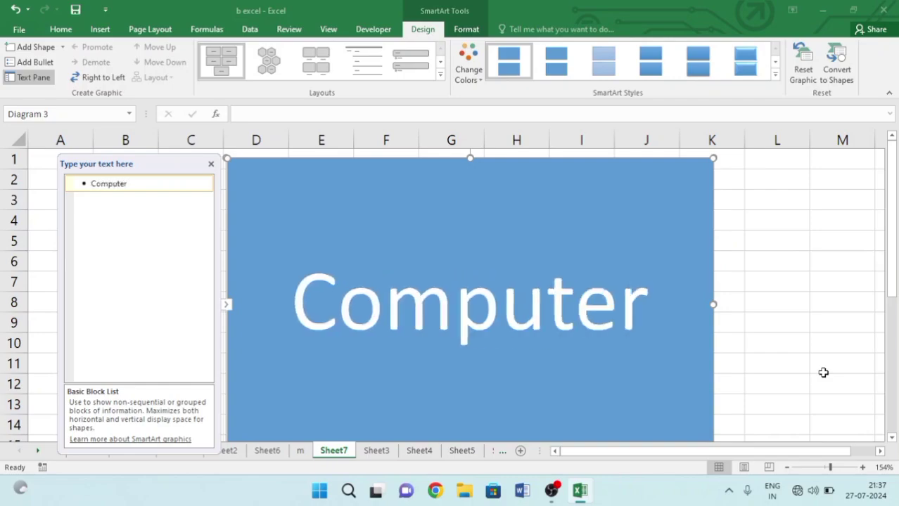
key(Return)
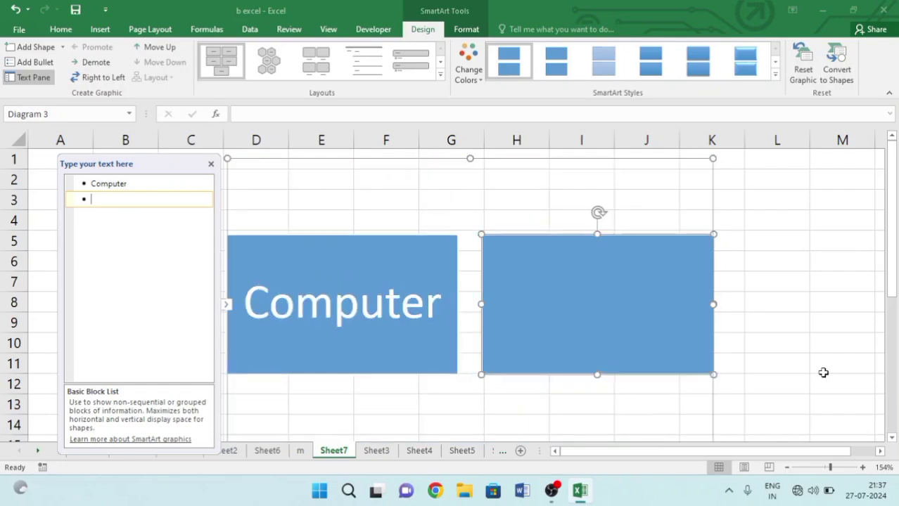
text(Har)
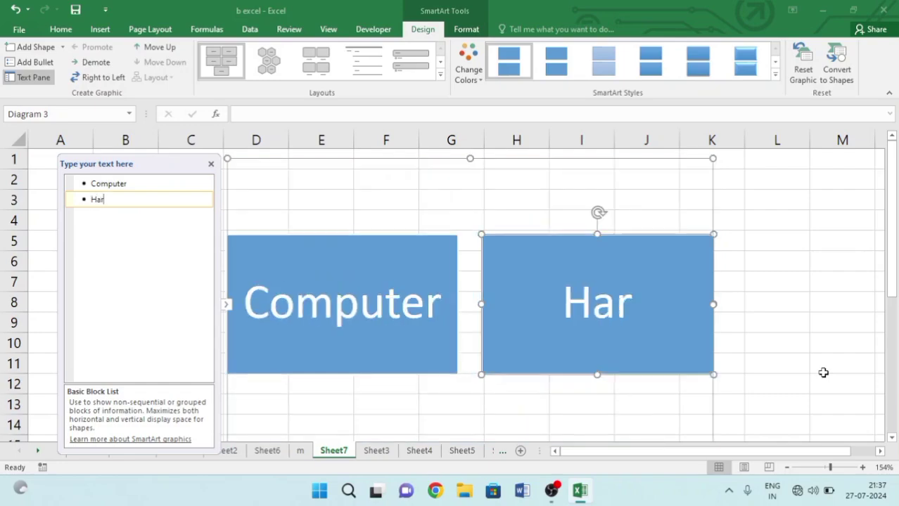
text(d)
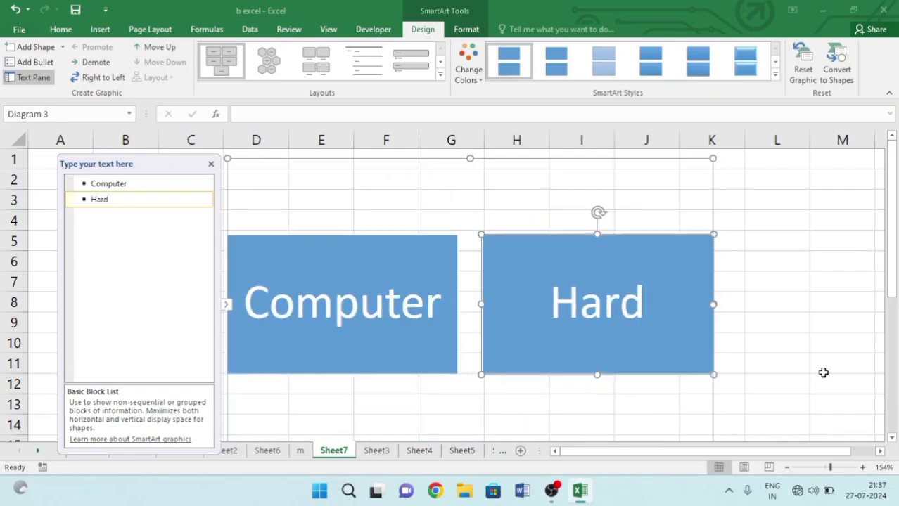
text(ware)
key(Return)
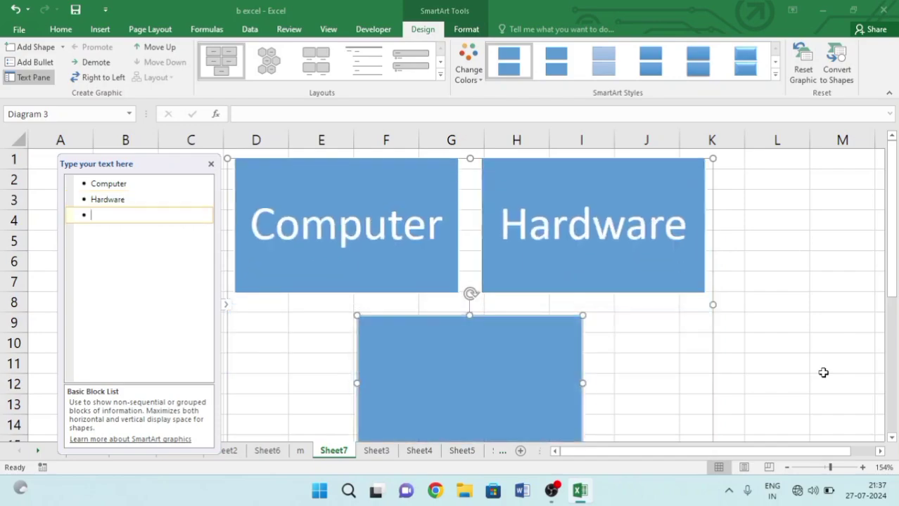
Enter "software" and "keyboard" as the third and fourth SmartArt blocks and add an empty fifth block.
text(softe)
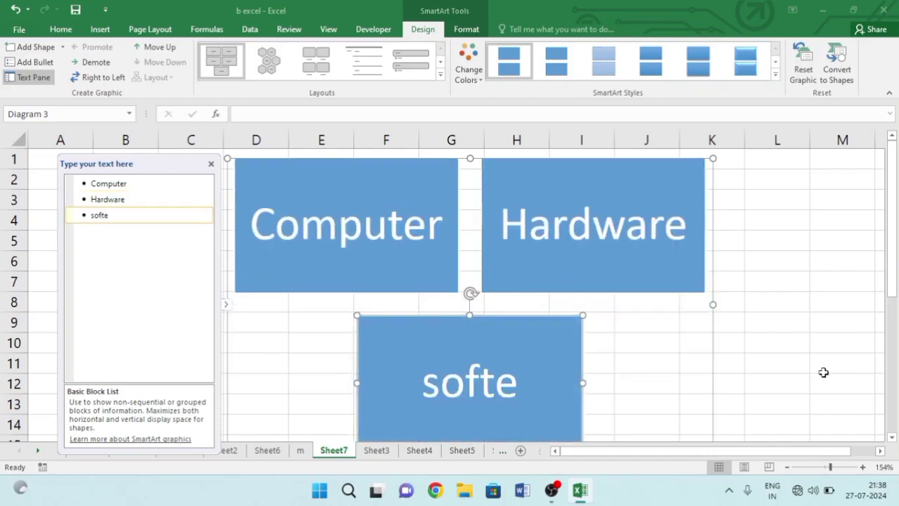
key(BackSpace)
text(ware)
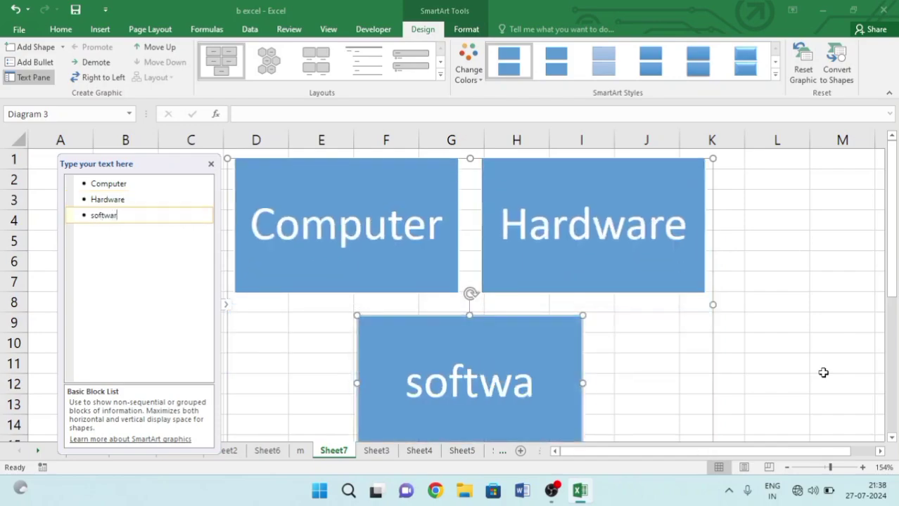
key(Return)
text(ke)
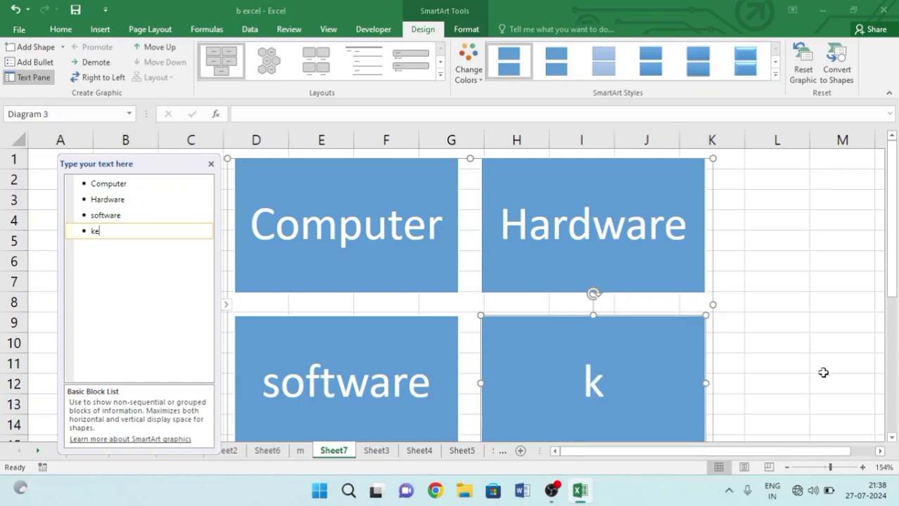
text(yboard)
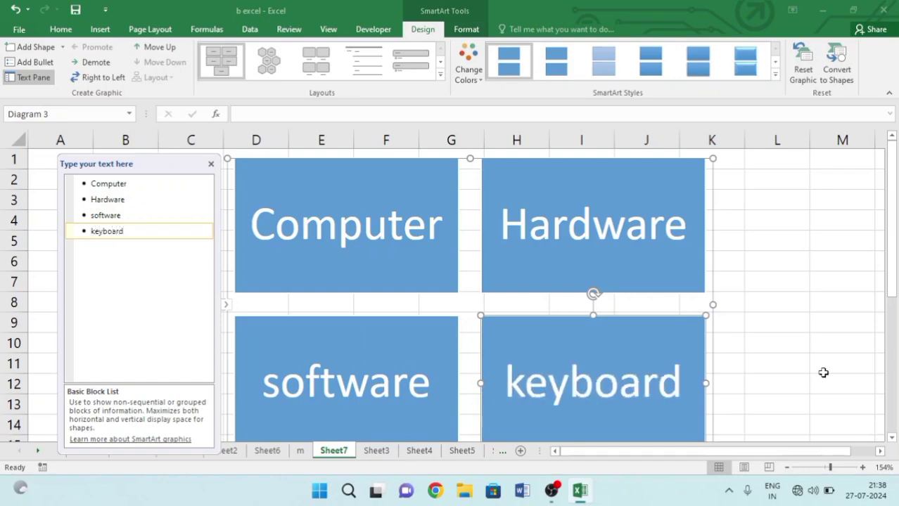
key(Return)
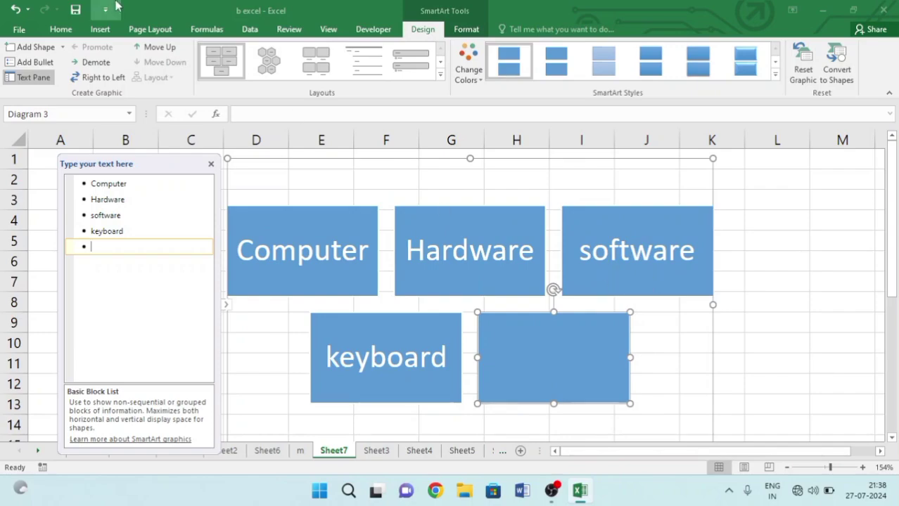
Try the Alternating Hexagons and Picture Caption List layouts on the SmartArt, and settle on Vertical Arrow List.
click(268, 60)
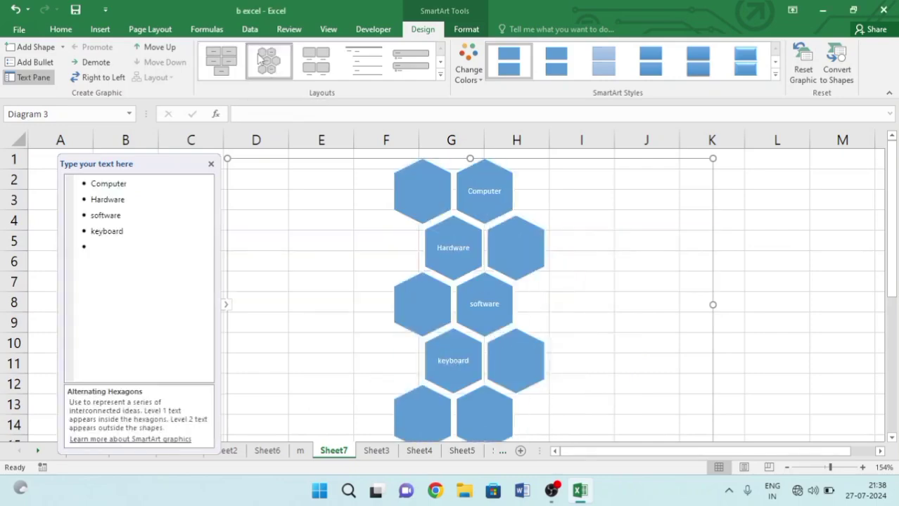
click(305, 64)
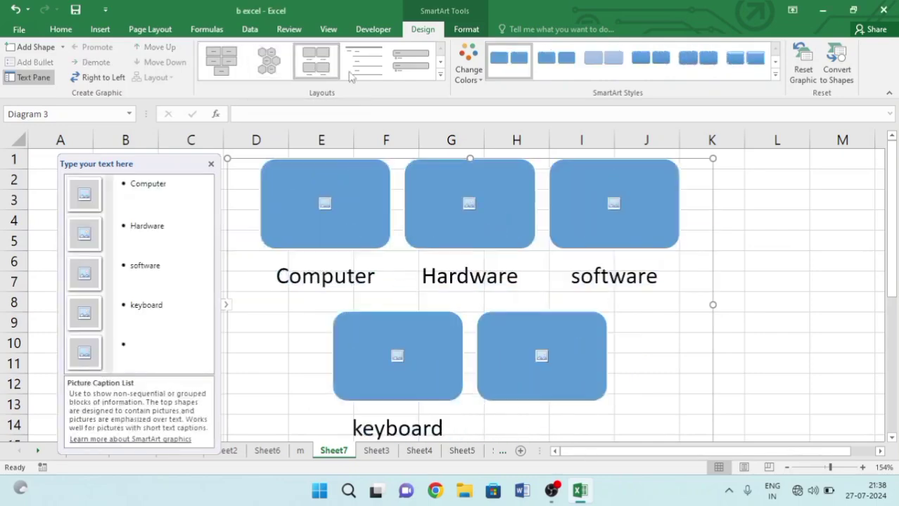
click(440, 73)
click(410, 208)
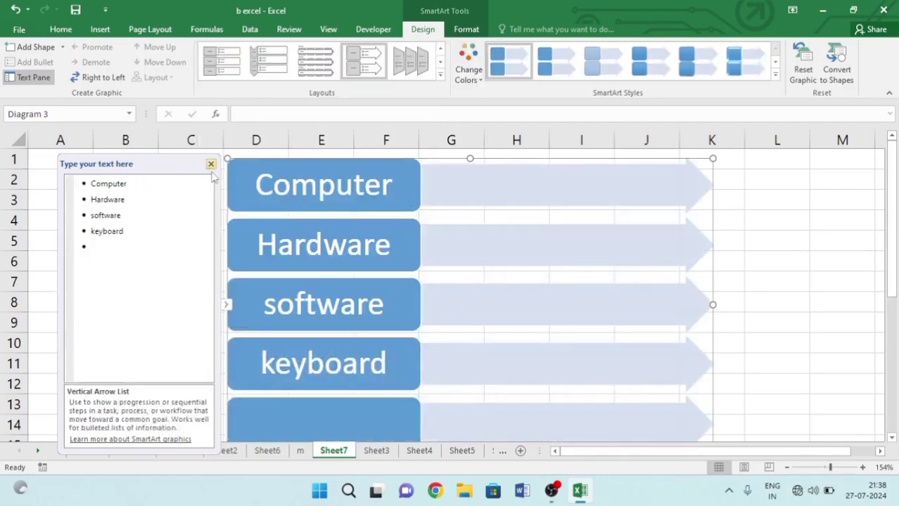
Preview the SmartArt's color variants without applying one, and delete the graphic from the sheet.
click(467, 69)
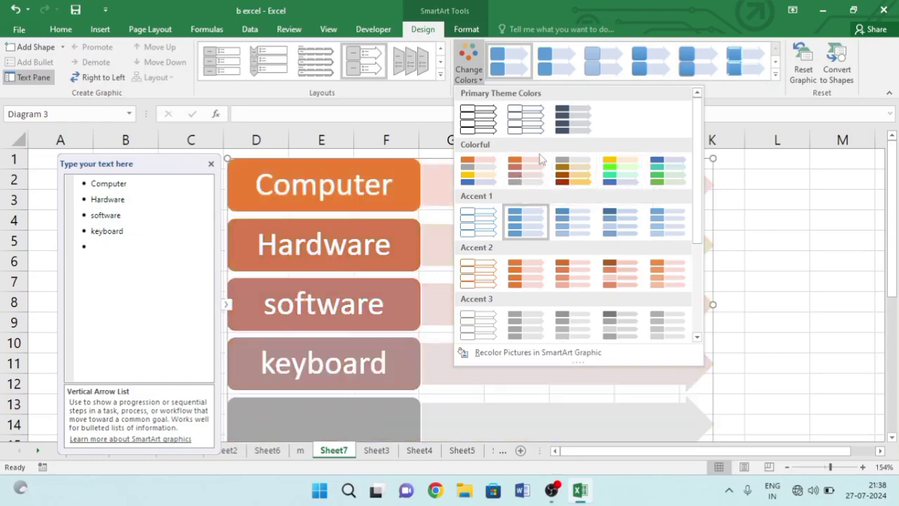
key(Escape)
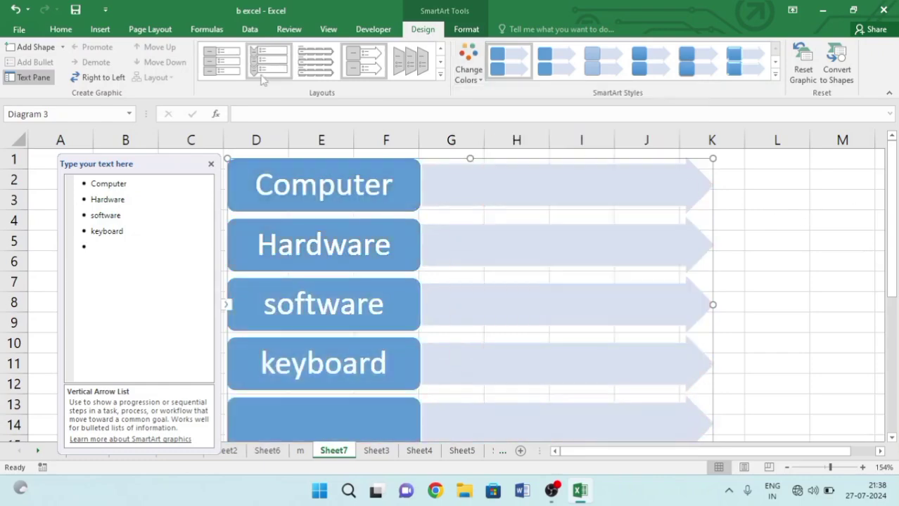
key(Delete)
Look at the Screen Clipping option for inserting a screenshot.
click(100, 28)
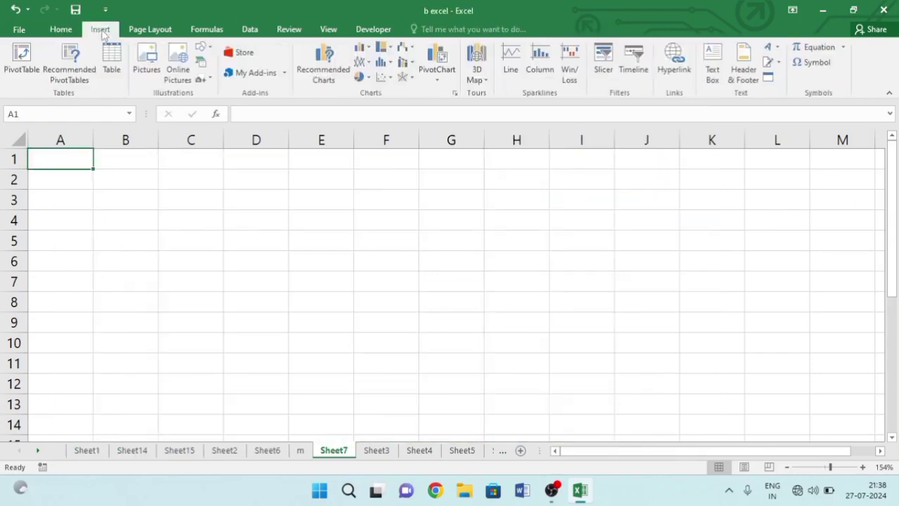
click(202, 80)
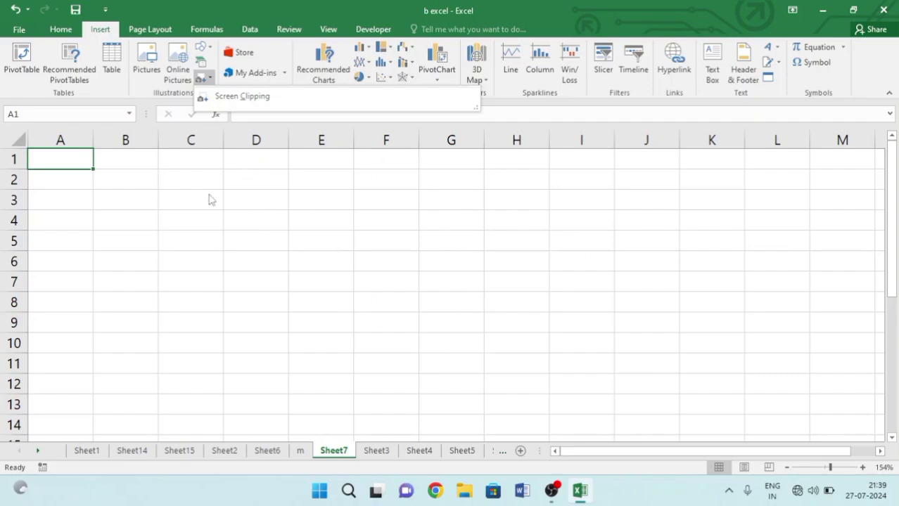
click(258, 218)
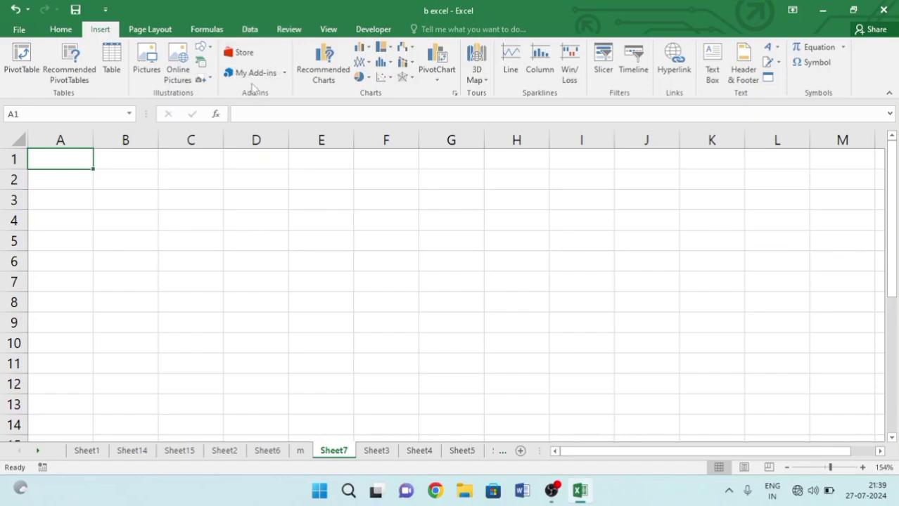
Insert a 2-D clustered column chart of the product totals in A1:B7 on Sheet3.
click(376, 451)
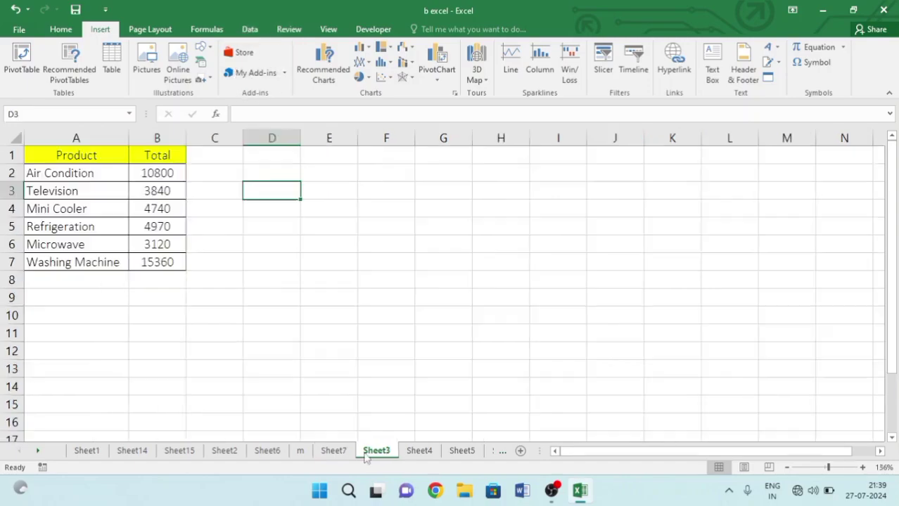
click(377, 263)
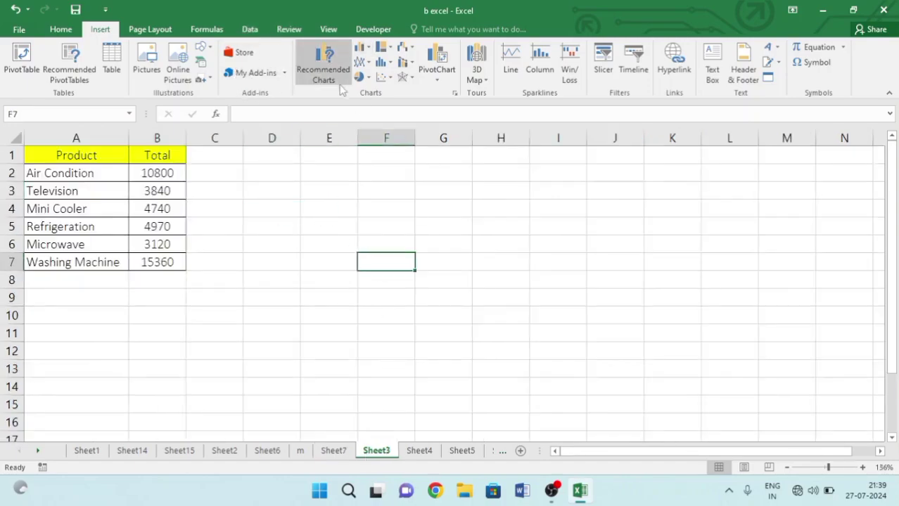
click(118, 209)
key(ctrl+a)
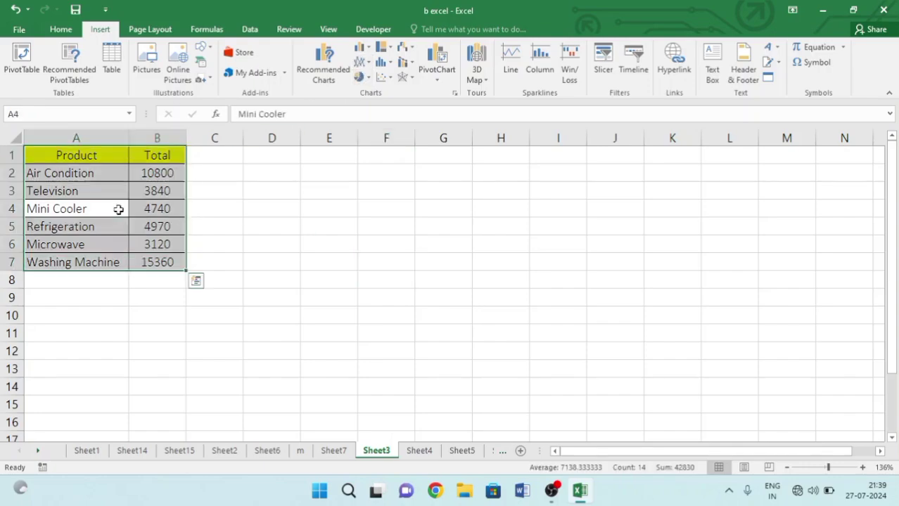
click(359, 48)
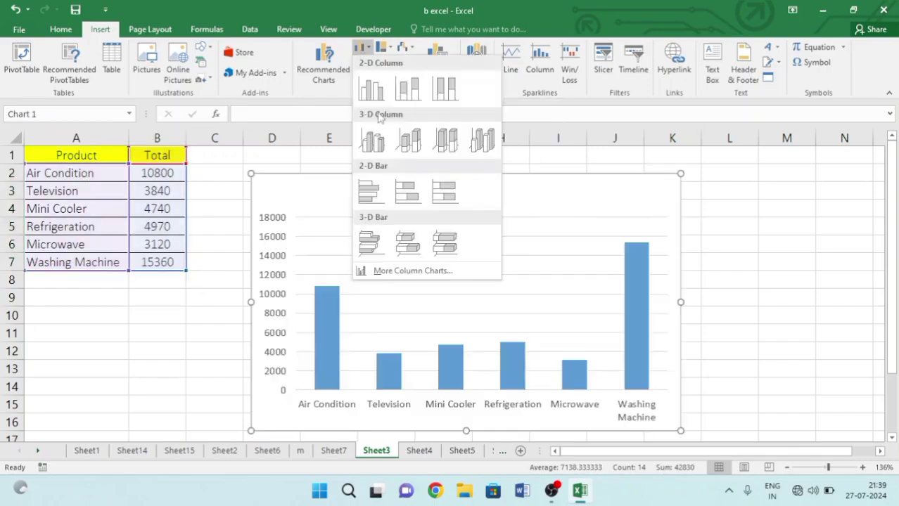
click(373, 90)
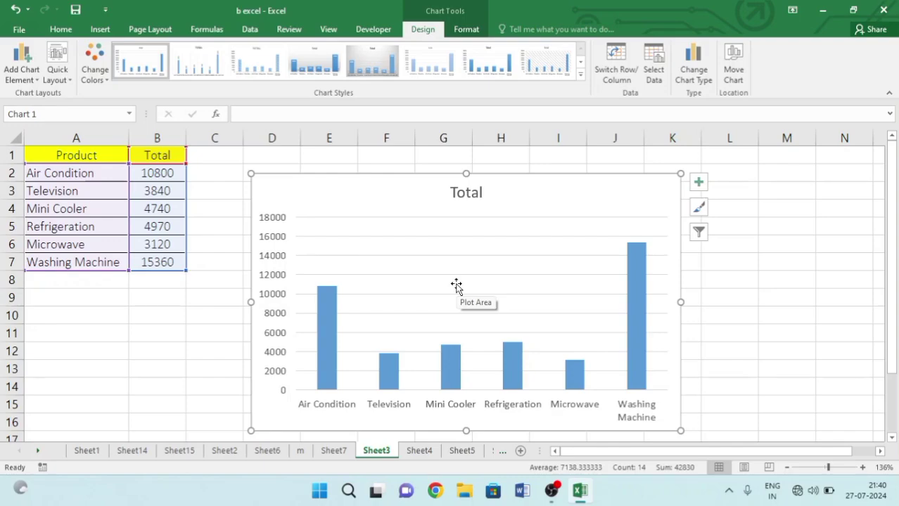
Apply the patterned-background chart style with data labels to the column chart, and recolor it with the green-led fourth Colorful palette.
click(382, 62)
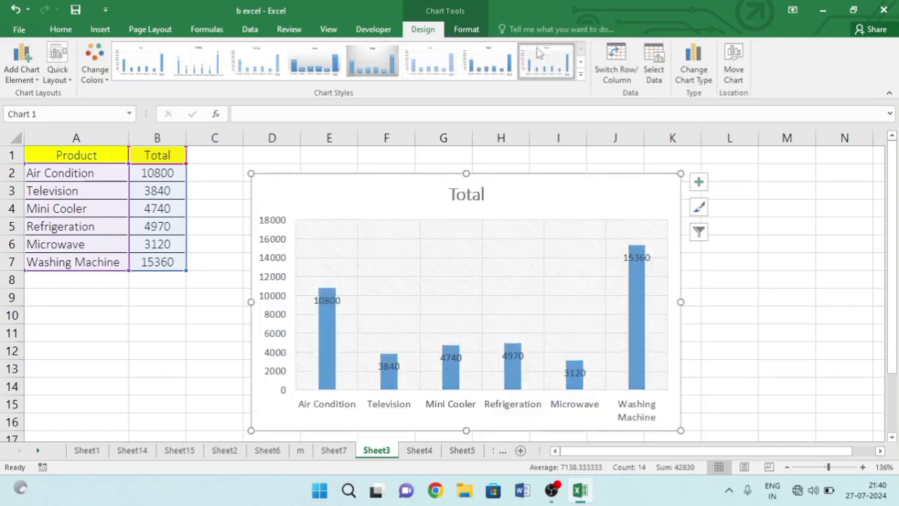
click(95, 74)
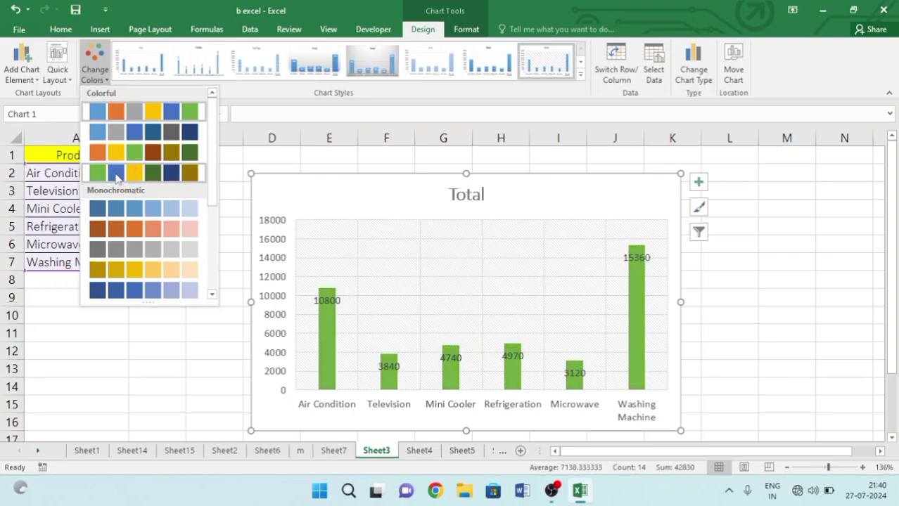
click(116, 174)
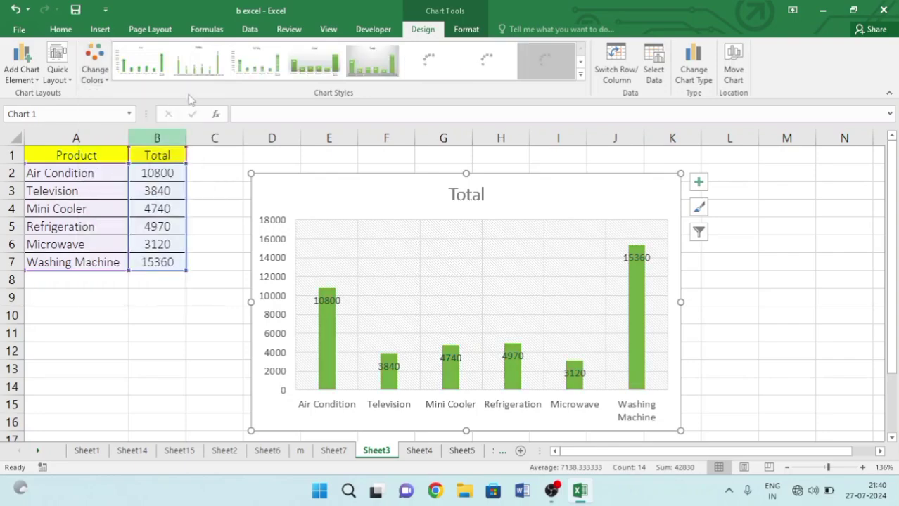
Try the second, third and fourth chart styles on the green column chart, and delete the chart from the sheet.
click(210, 56)
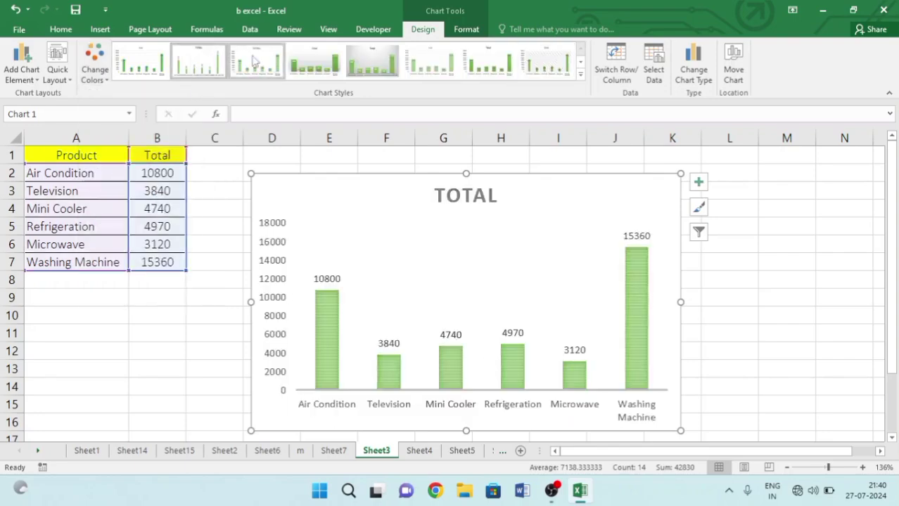
click(252, 57)
click(310, 61)
key(Delete)
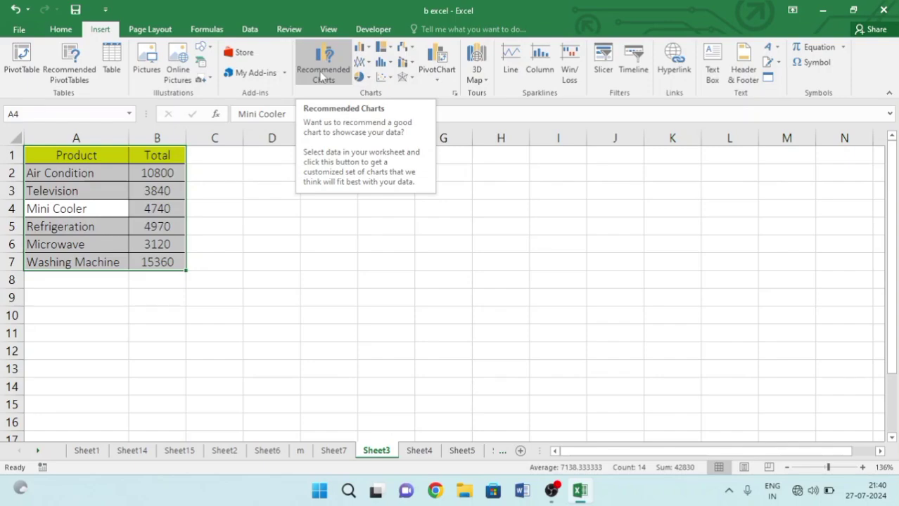
Insert the recommended Pareto chart for the product totals in A1:B7, and delete it from the sheet.
click(247, 211)
click(117, 193)
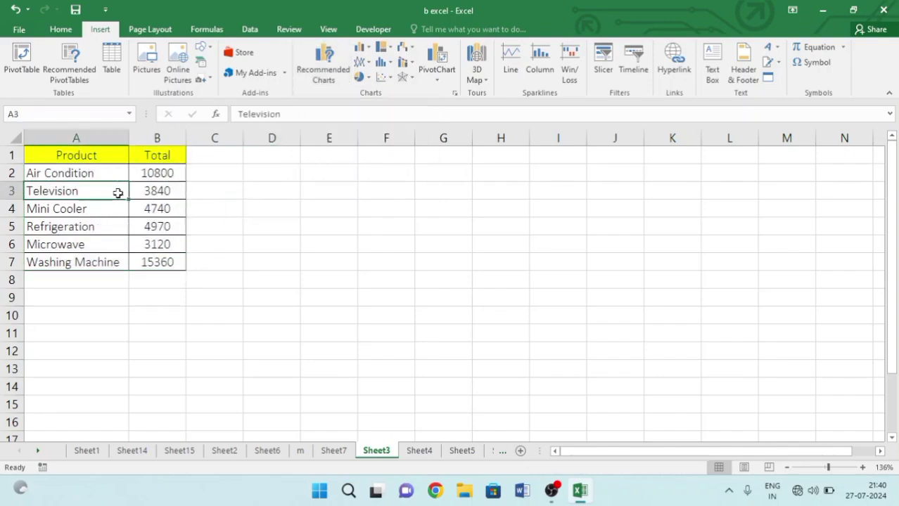
click(93, 154)
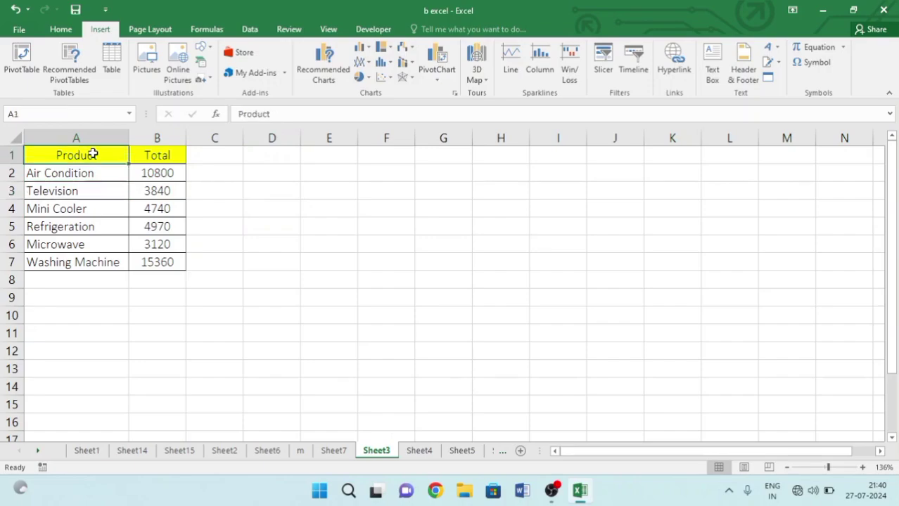
key(shift+Down)
key(shift+Down)
key(shift+Down)
key(shift+Down)
key(shift+Down)
key(shift+Down)
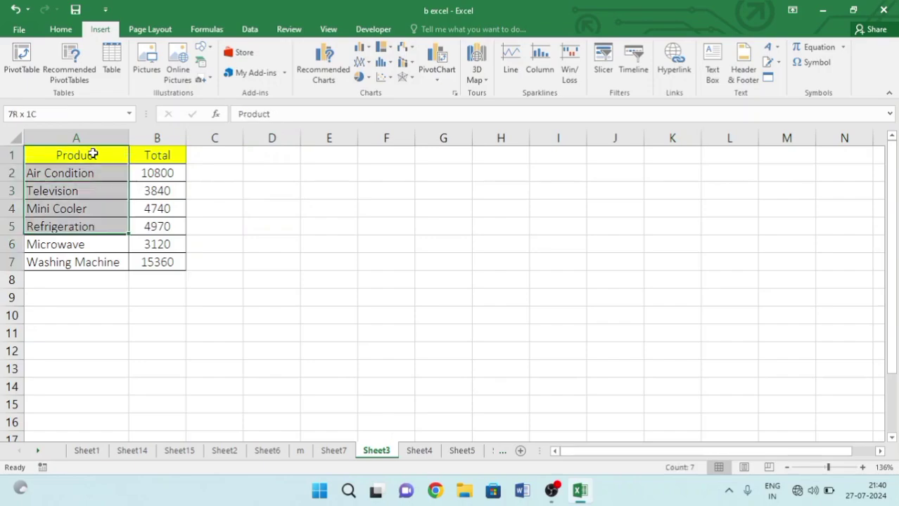
key(shift+Right)
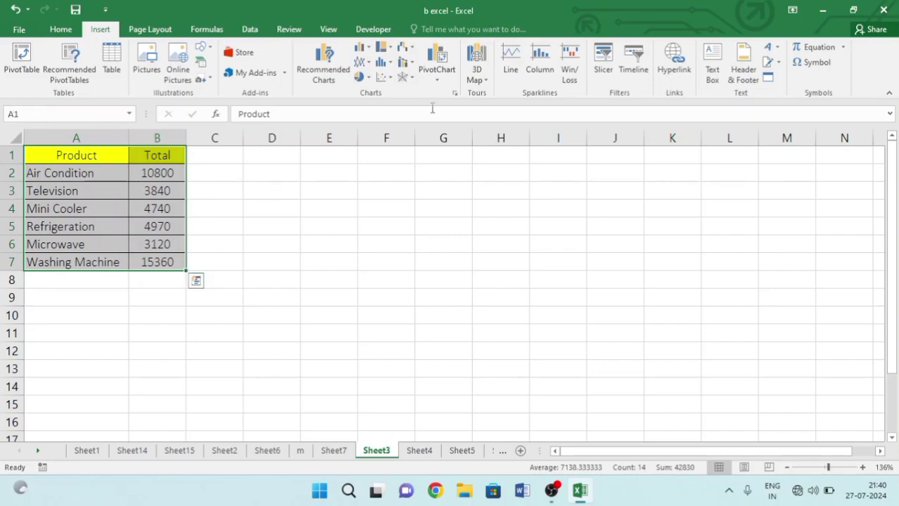
click(324, 73)
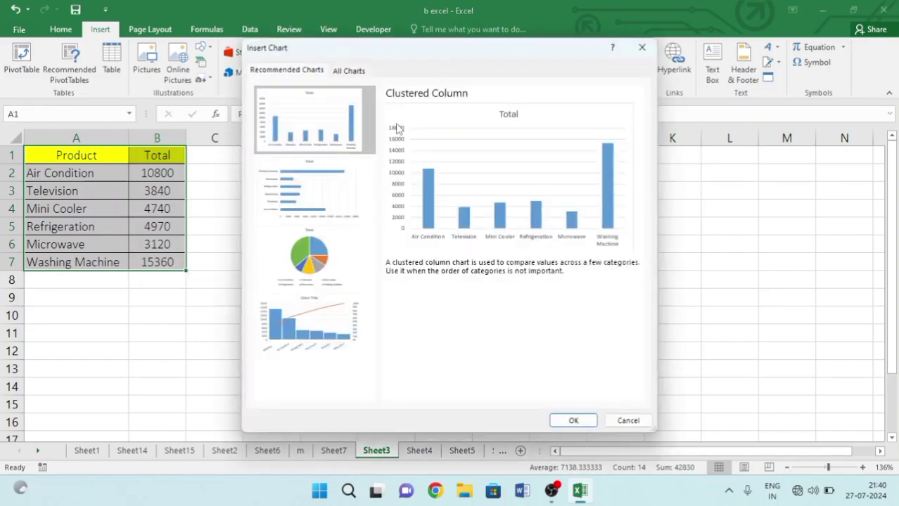
click(336, 185)
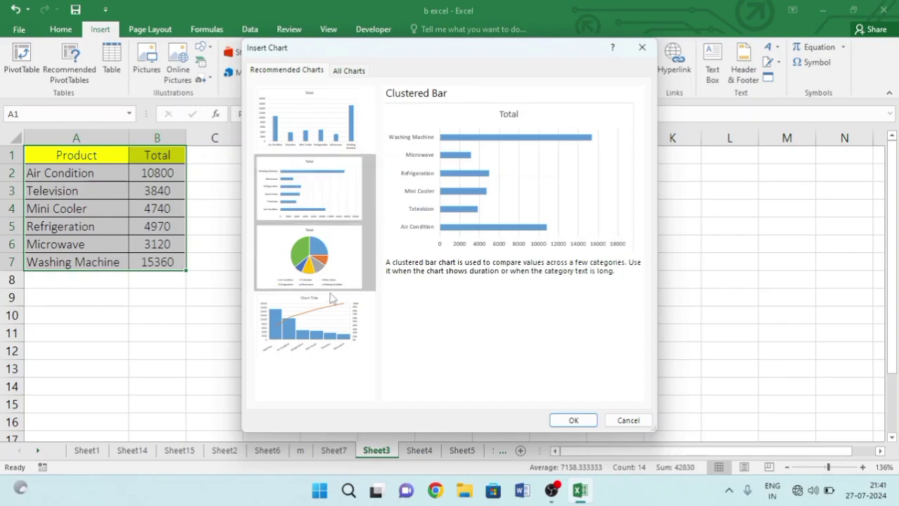
click(329, 313)
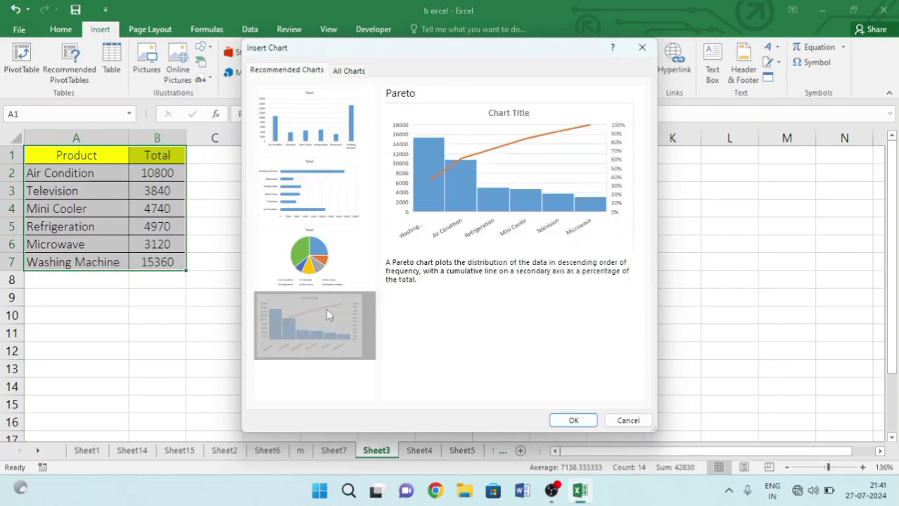
click(574, 421)
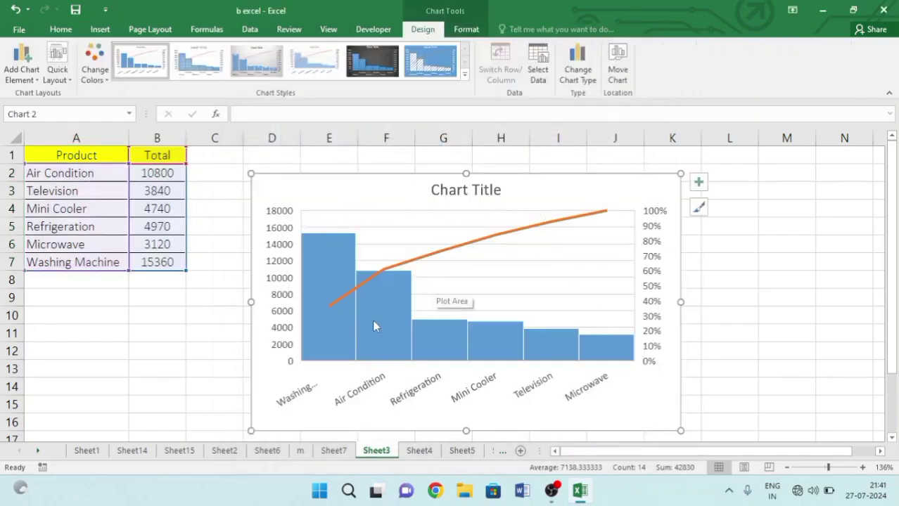
key(Delete)
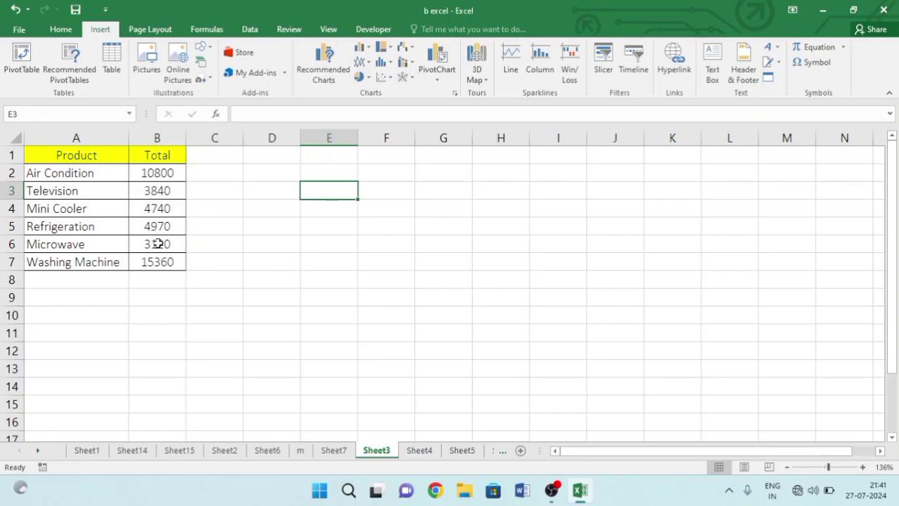
Create a PivotChart on a new worksheet from the product totals in Sheet3!$A$1:$B$7.
click(103, 195)
key(ctrl+a)
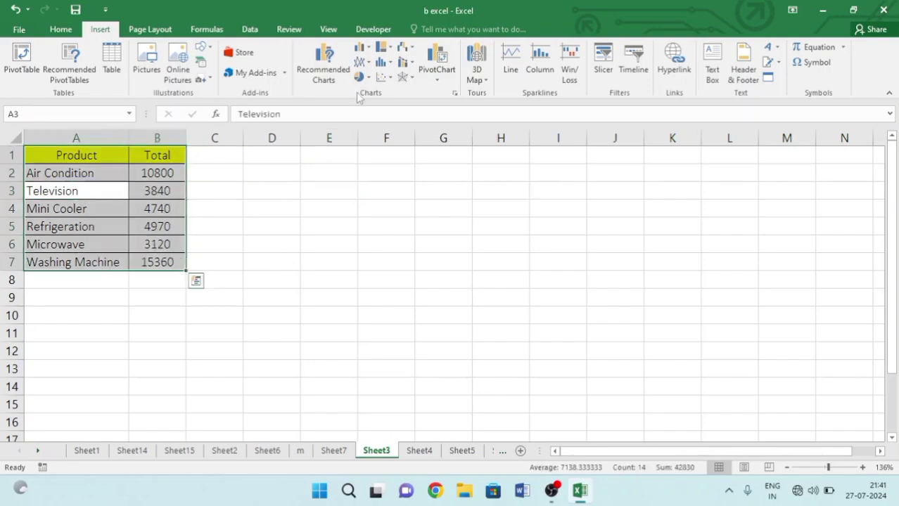
click(437, 73)
click(445, 96)
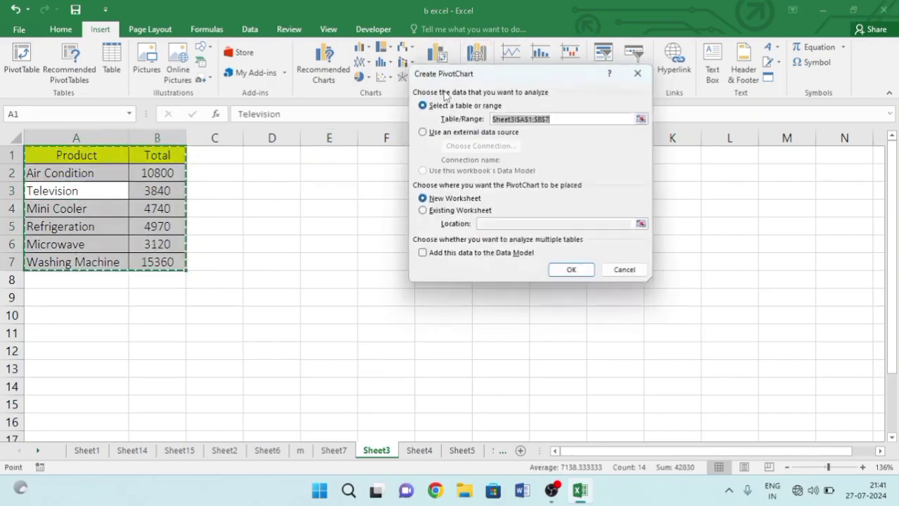
click(572, 274)
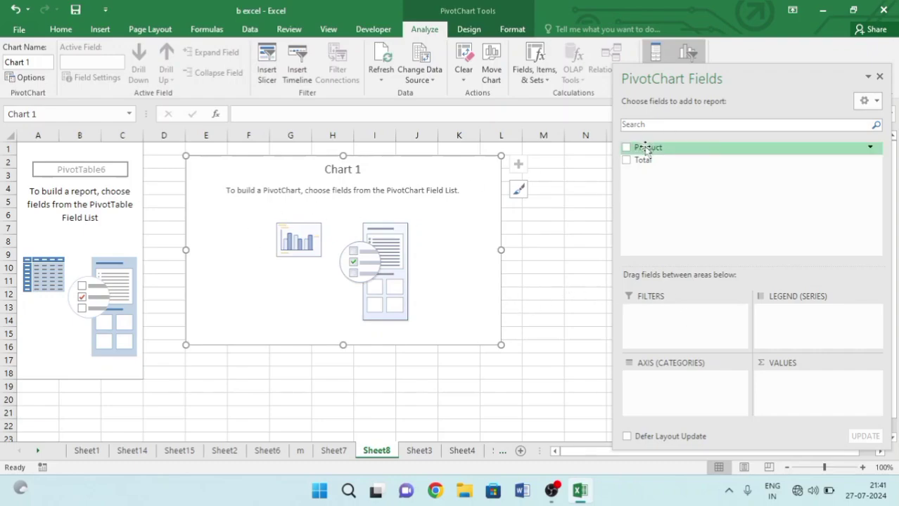
Place Product on the PivotChart's category axis and a single Sum of Total in its values, and close the field list.
drag(646, 151, 652, 383)
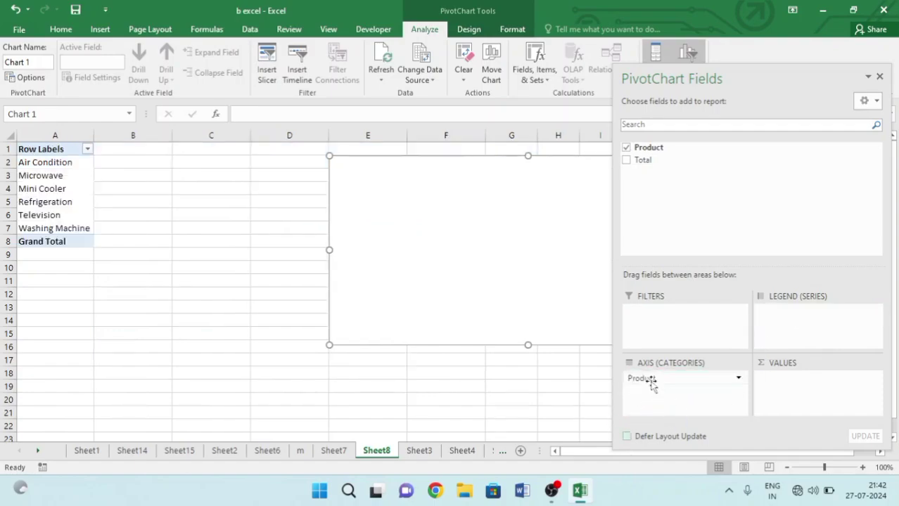
click(626, 160)
drag(642, 161, 782, 401)
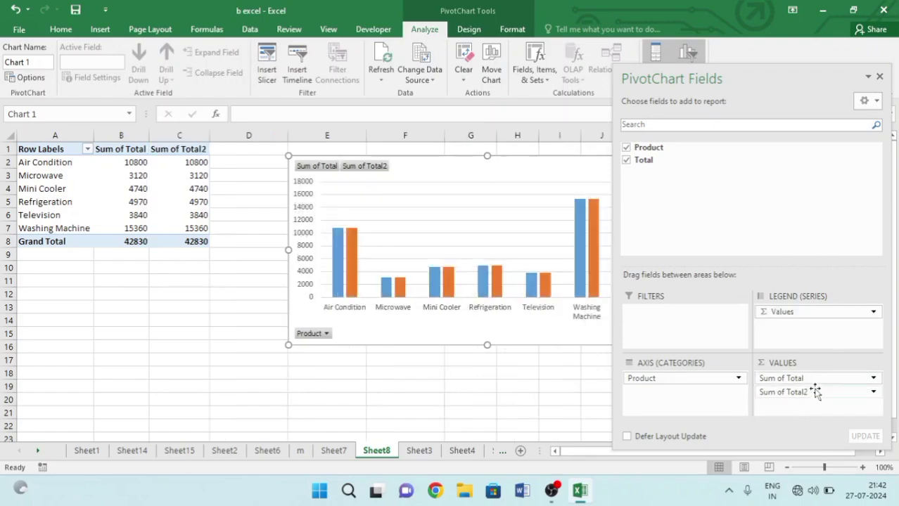
drag(813, 394, 725, 221)
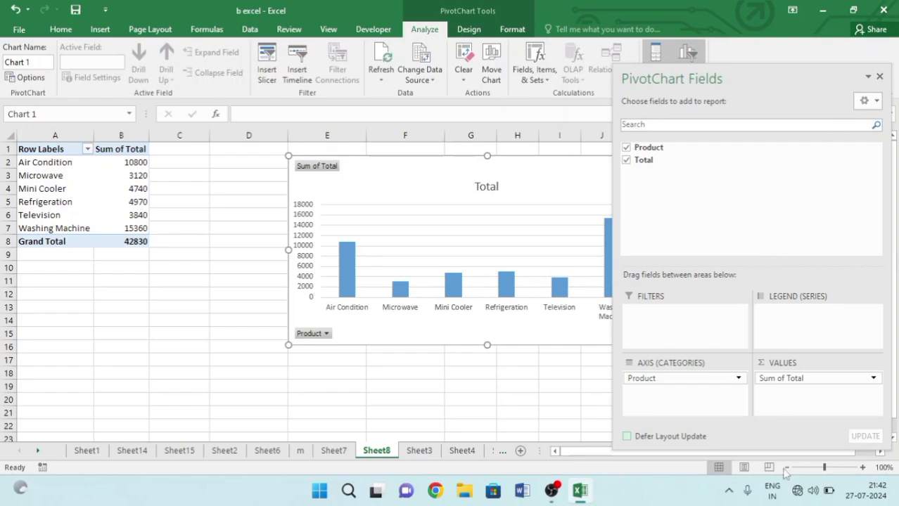
click(879, 76)
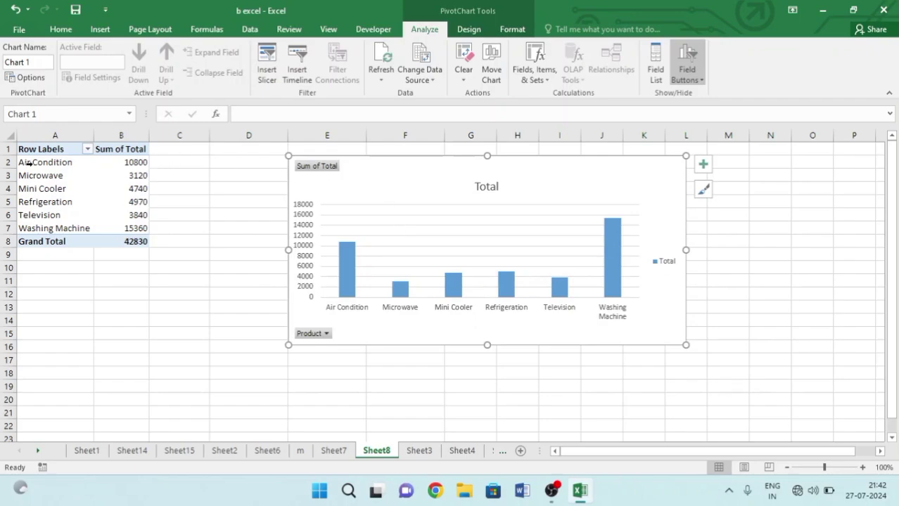
Filter the PivotTable's row labels to show only Air Condition and Microwave in the table and chart.
click(87, 149)
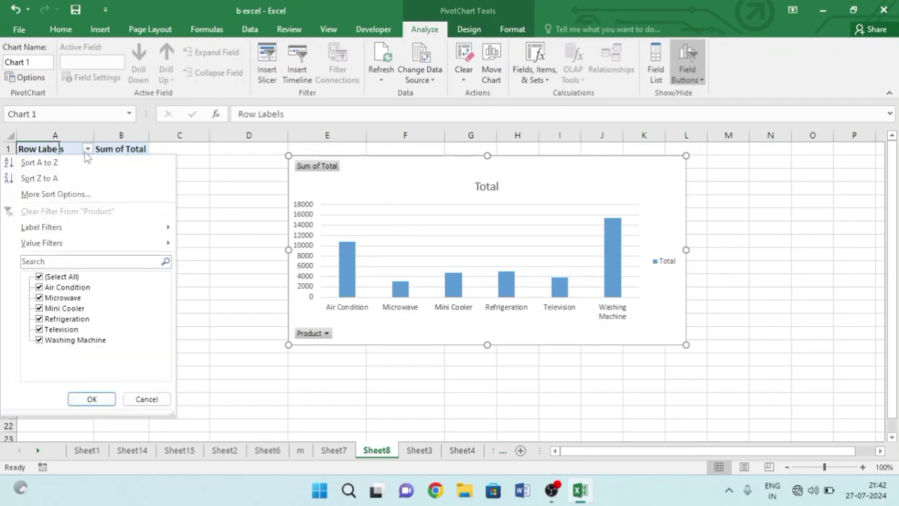
click(39, 277)
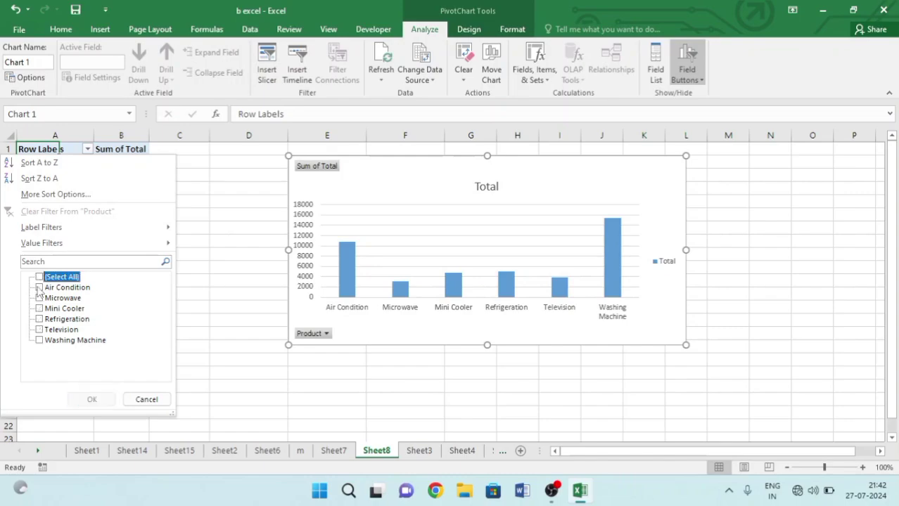
click(40, 288)
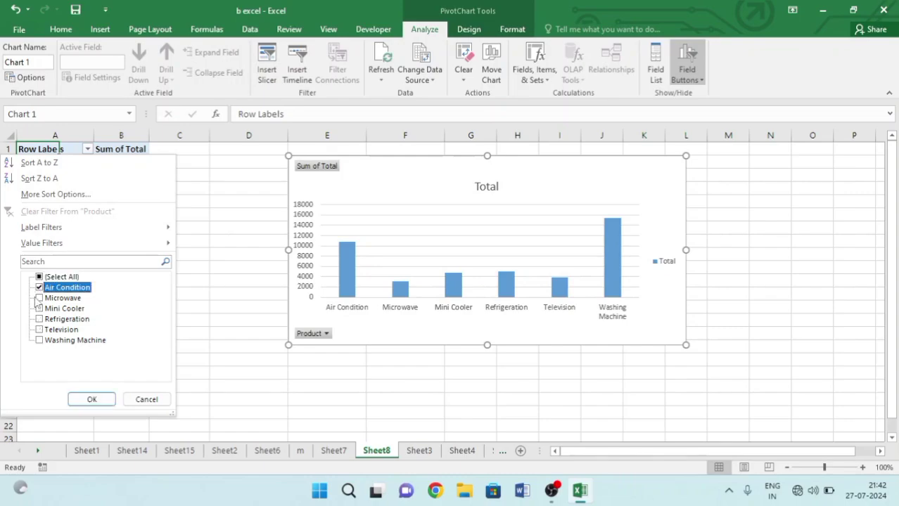
click(40, 298)
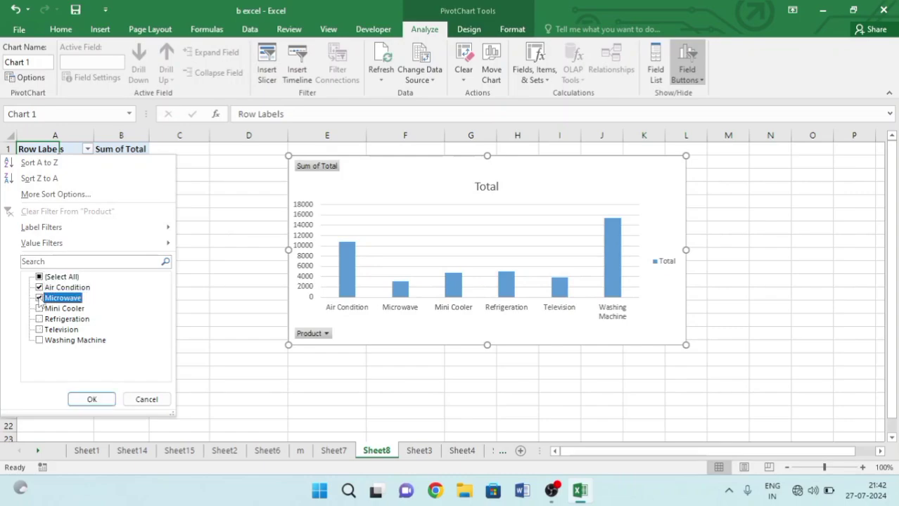
click(90, 400)
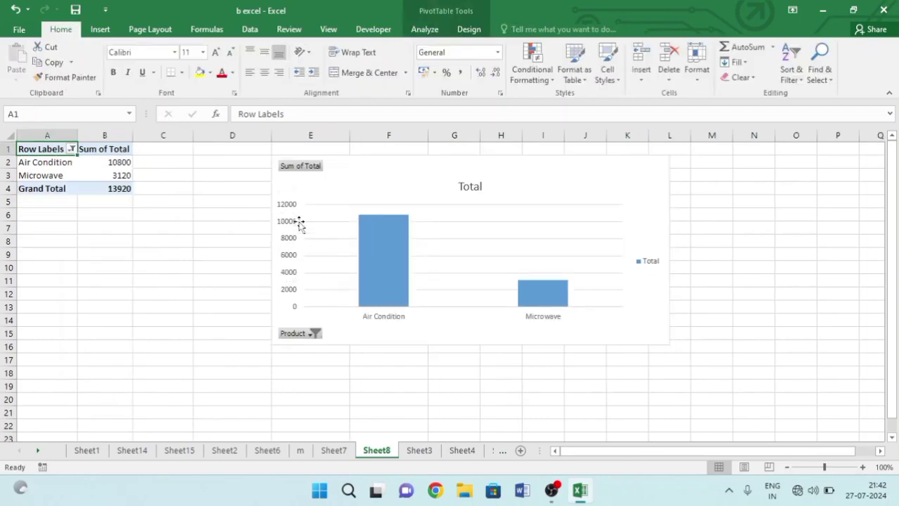
click(310, 335)
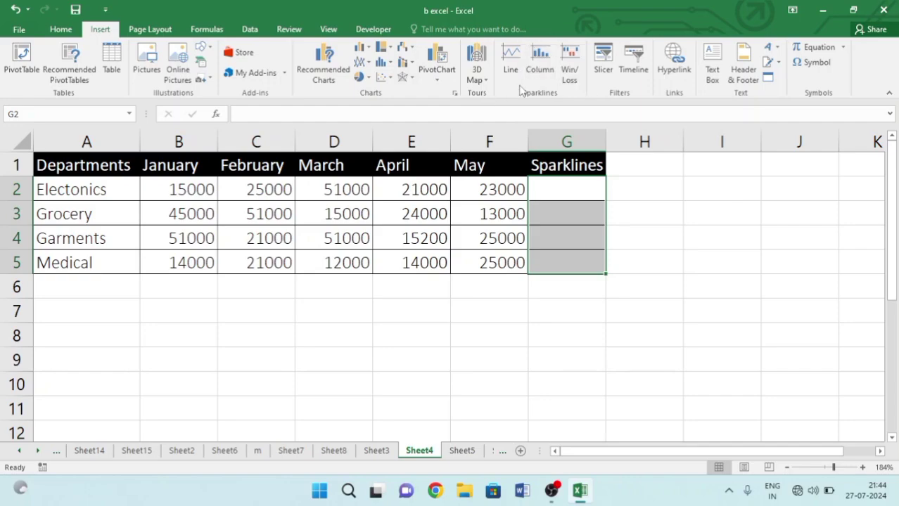
Insert a line sparkline in G2 on Sheet4 from the January to May values in B2:F2.
click(557, 185)
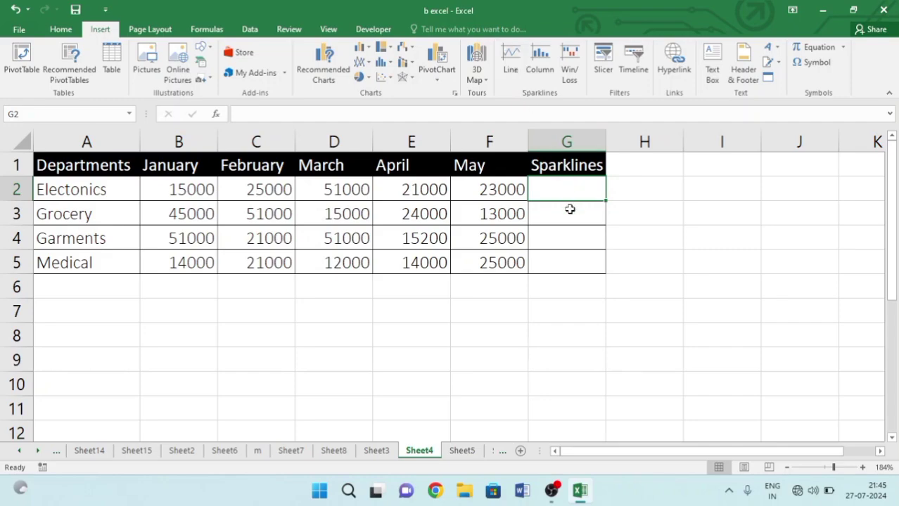
click(569, 210)
click(568, 189)
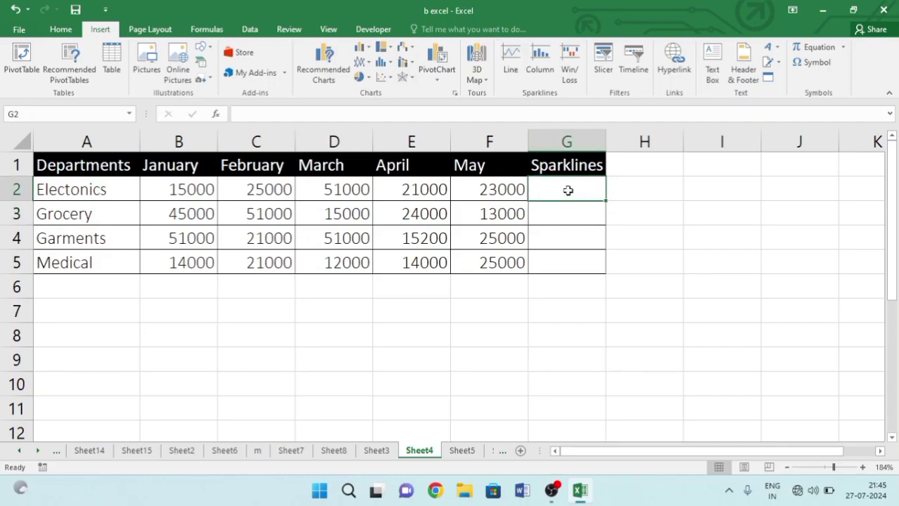
click(506, 63)
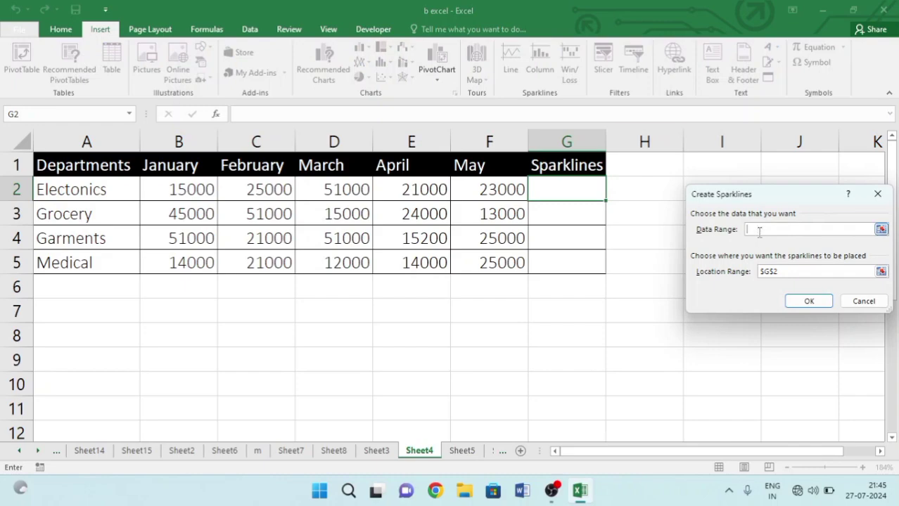
drag(735, 194, 653, 209)
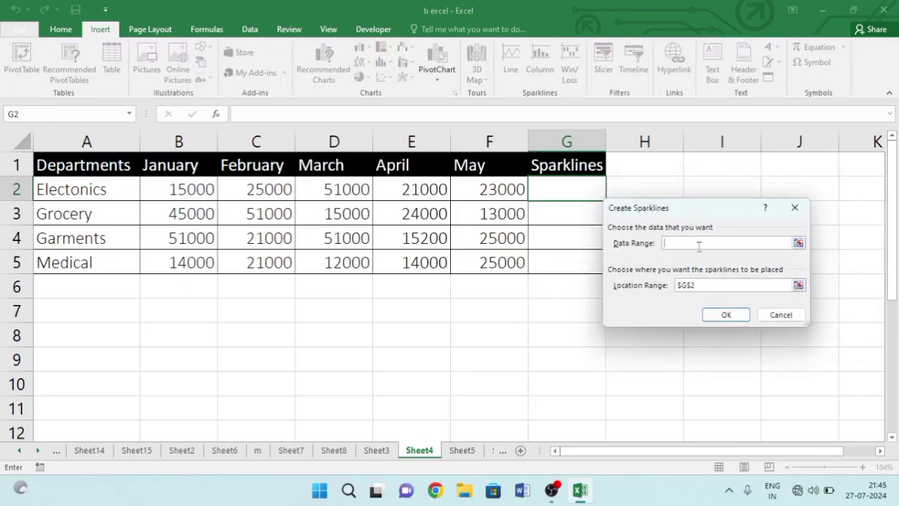
drag(176, 190, 494, 196)
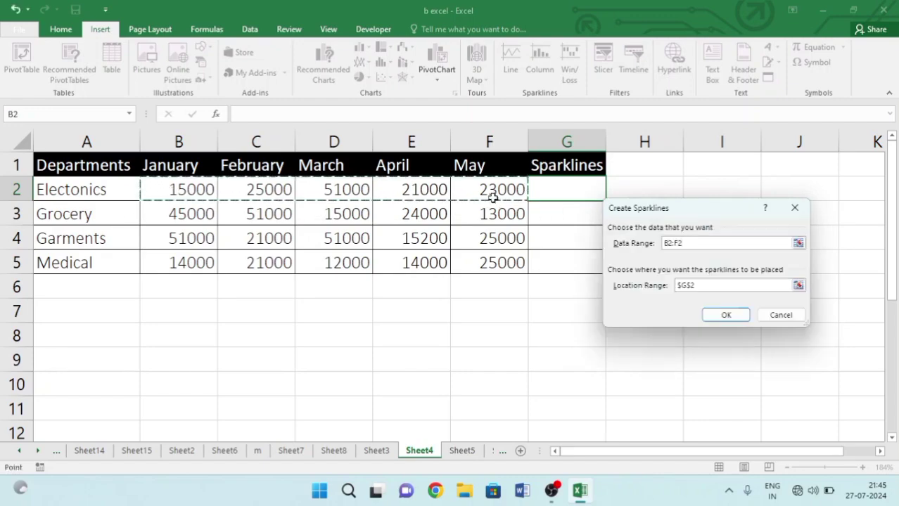
click(723, 316)
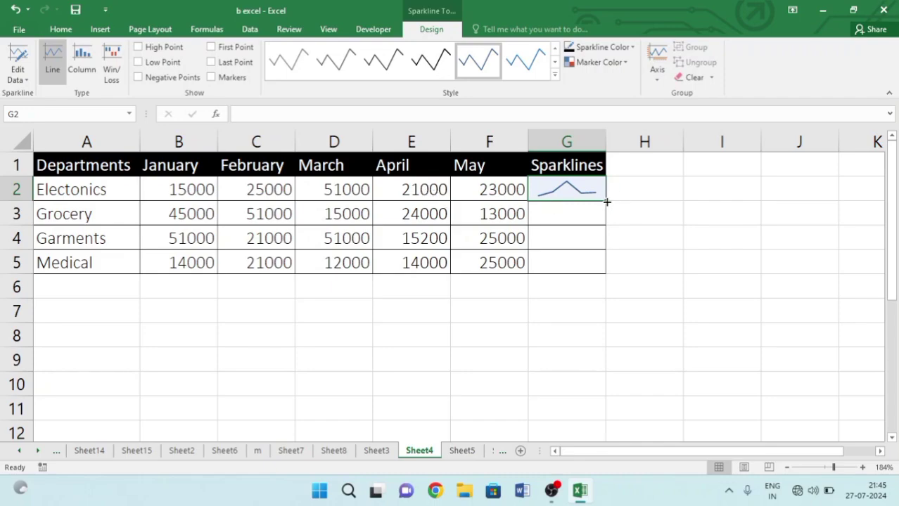
Fill the line sparkline down to G5, and apply the fourth, darker line style to the sparklines.
drag(606, 202, 602, 266)
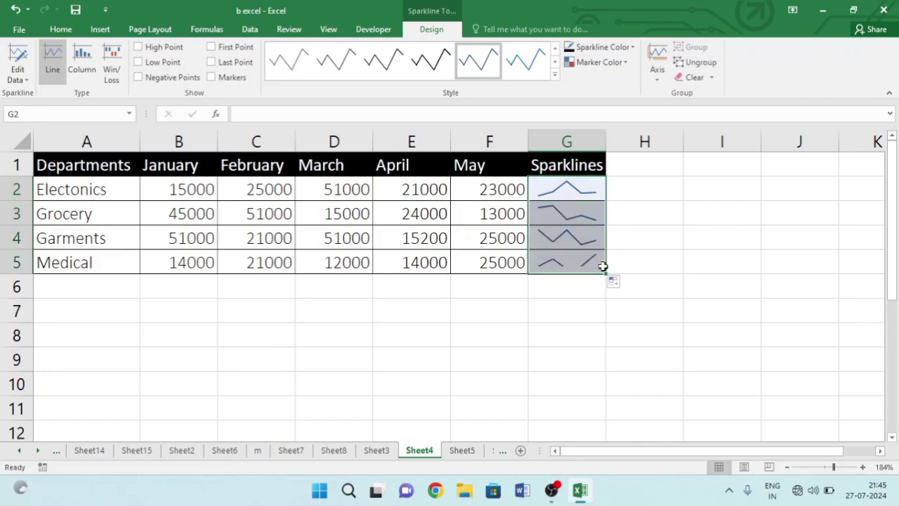
click(425, 69)
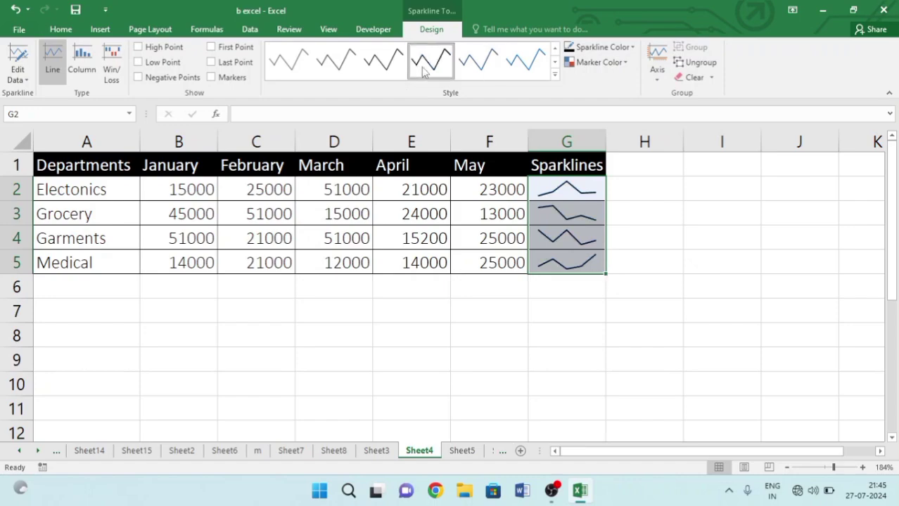
Apply the sixth, blue line style to the G2:G5 sparklines and mark their high, low and last points.
click(366, 69)
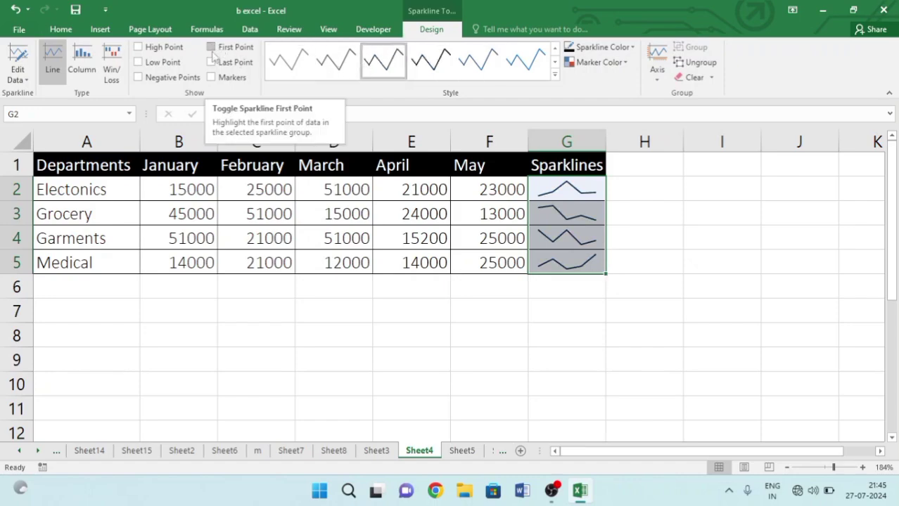
click(139, 47)
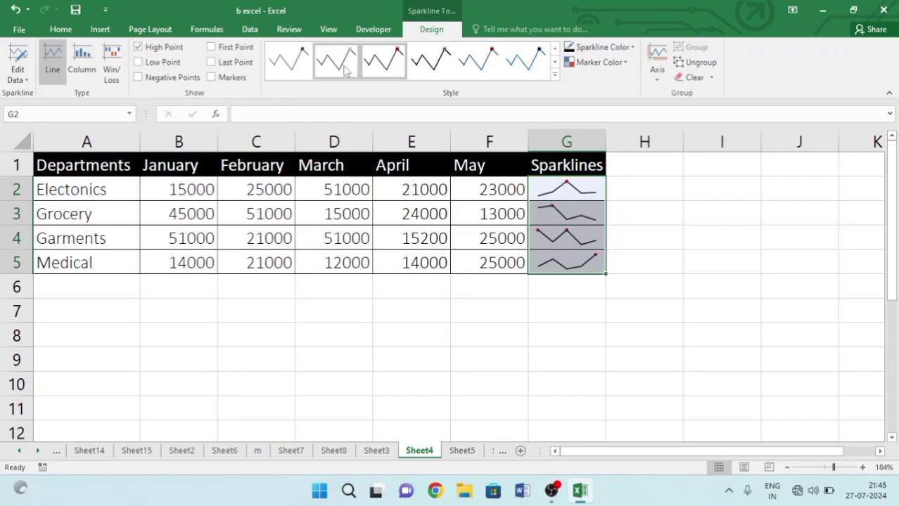
click(526, 59)
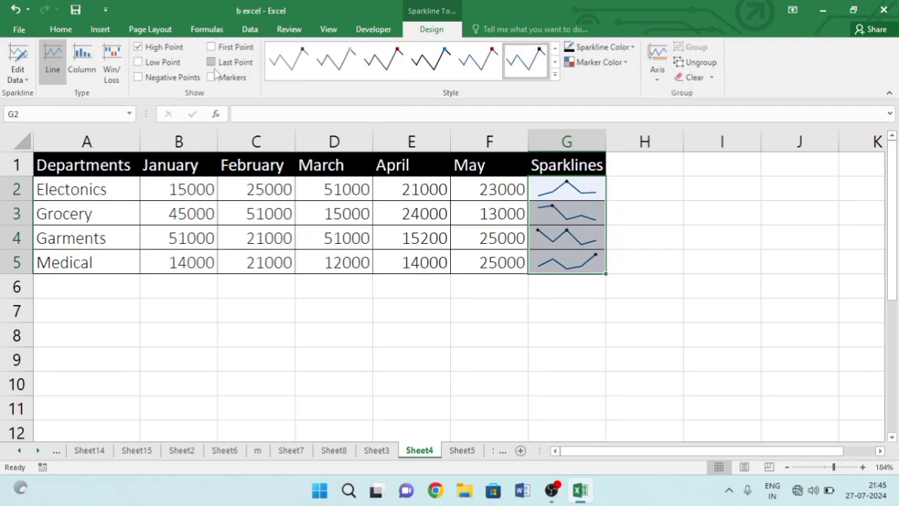
click(139, 62)
click(211, 63)
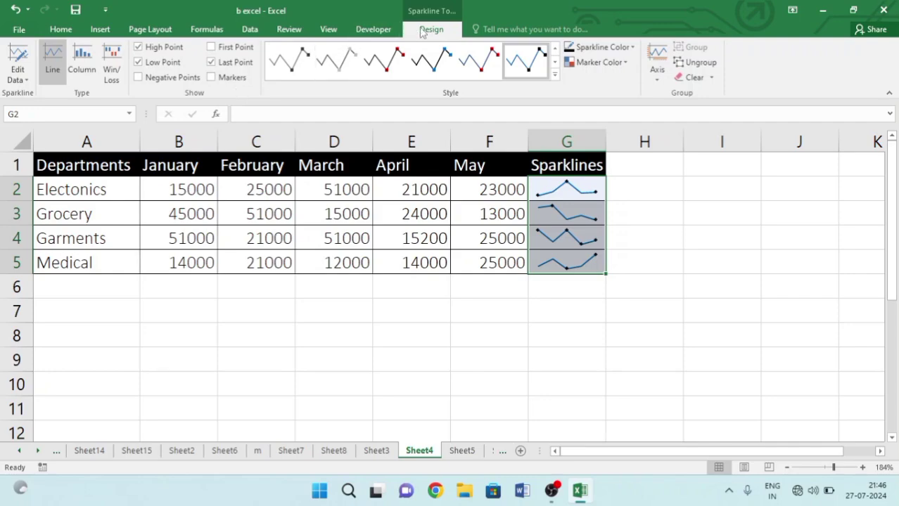
Insert a column sparkline in the sixth, blue style in B2 on Sheet5 from B4:B8, and fill it across to E2.
click(99, 29)
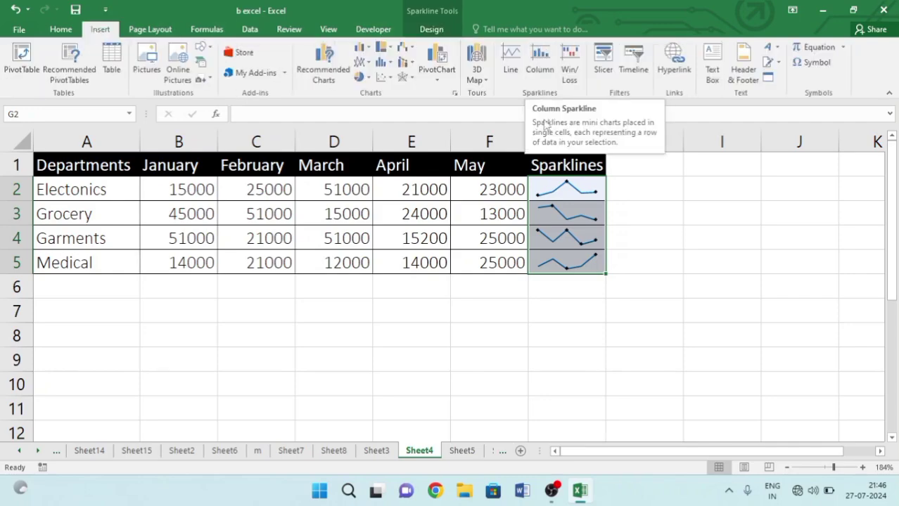
click(466, 453)
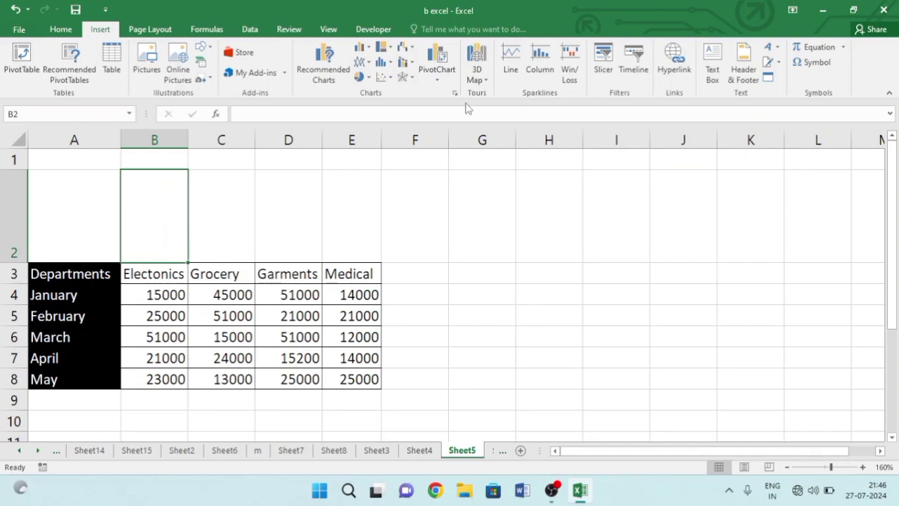
click(531, 54)
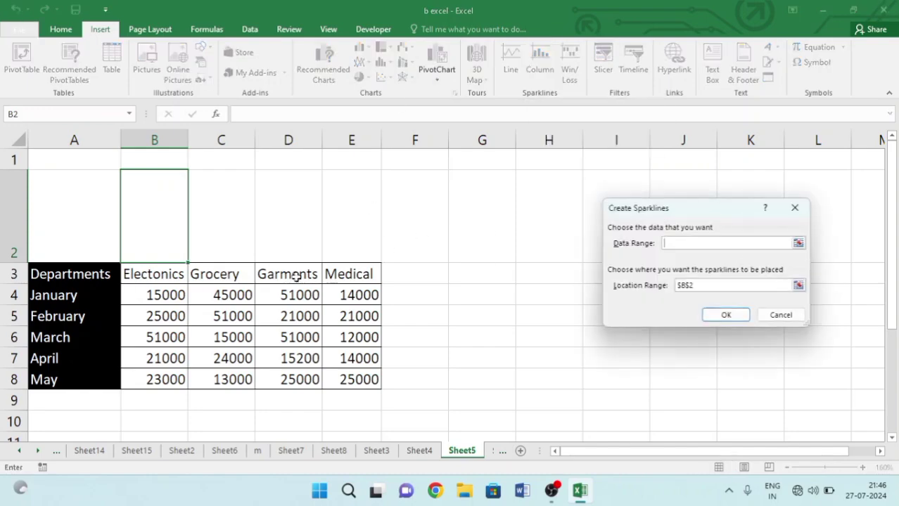
drag(169, 294, 152, 374)
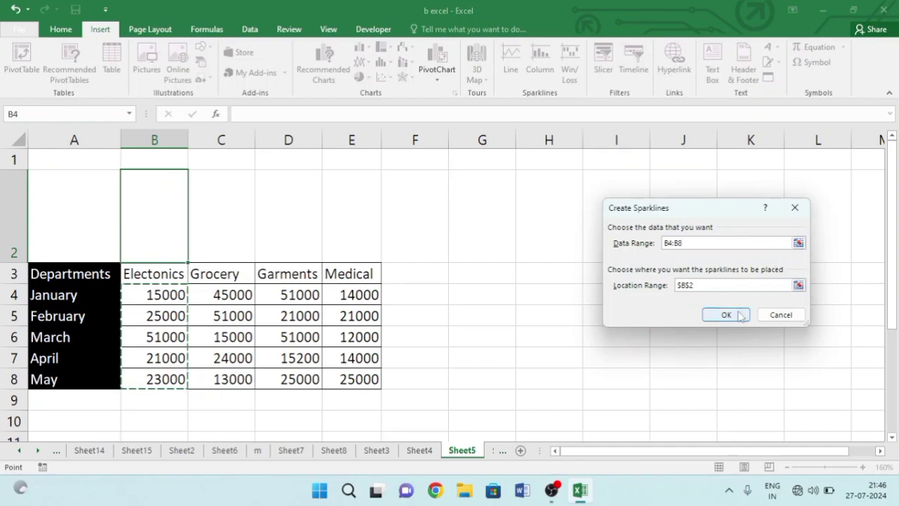
click(726, 315)
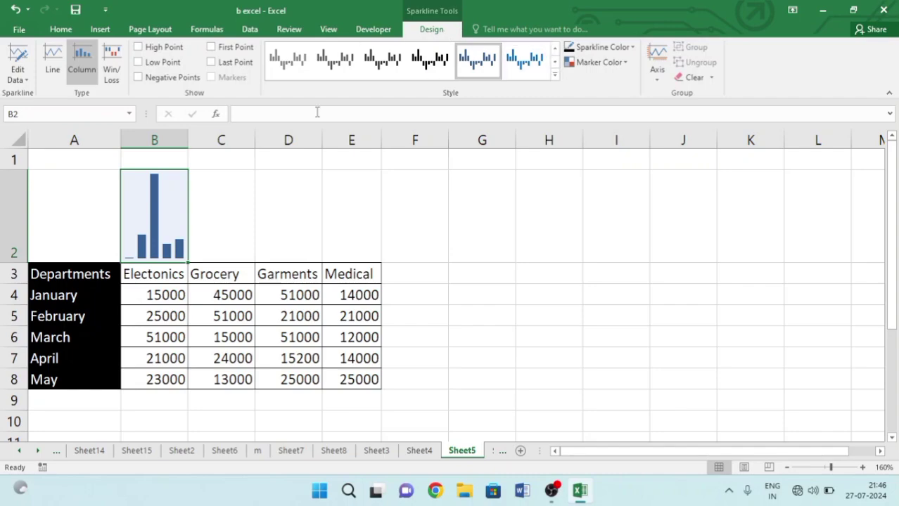
click(539, 73)
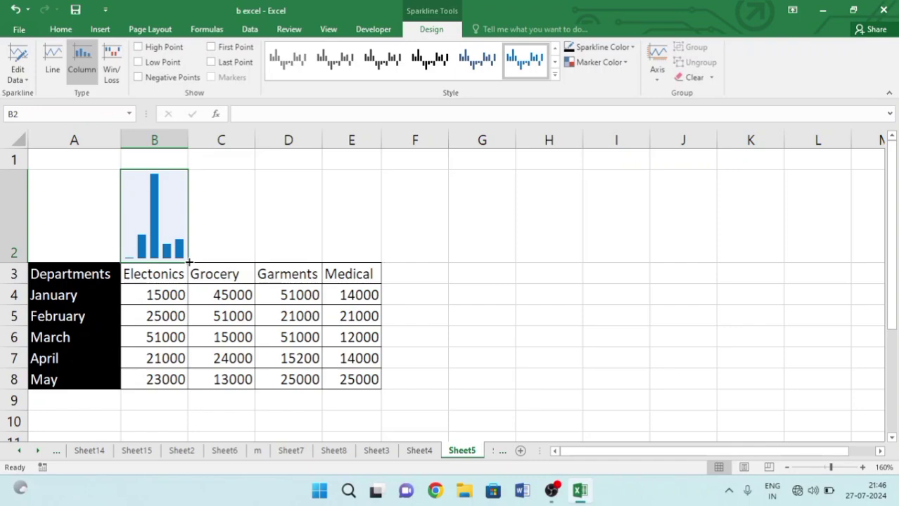
drag(189, 261, 365, 256)
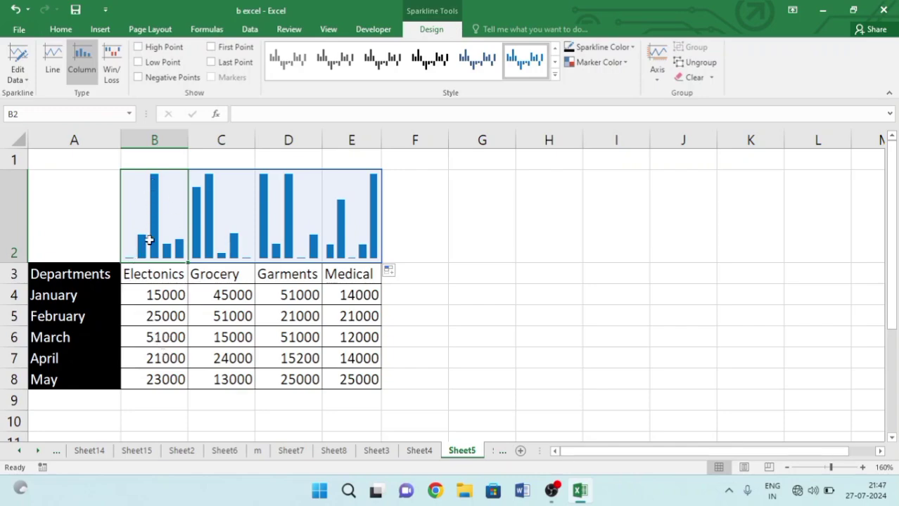
Set the March value of the first department, in B6, to 26000.
click(159, 340)
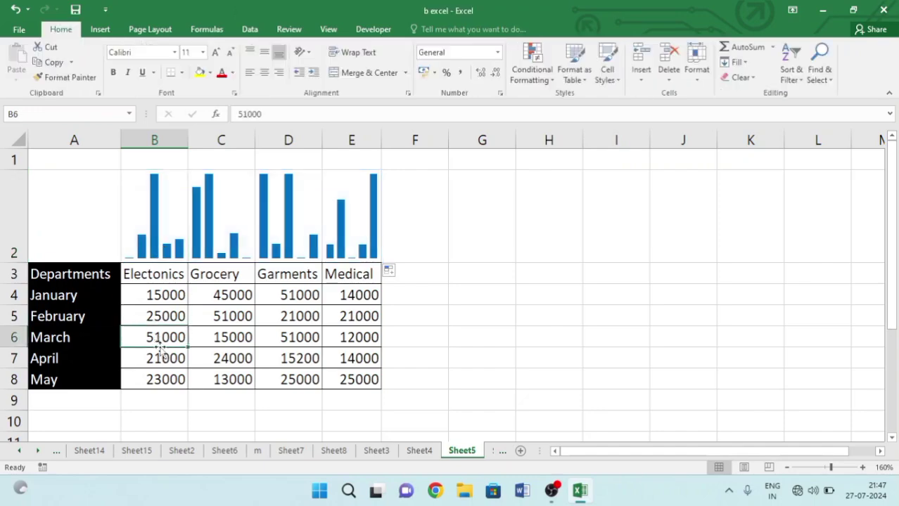
text(26000)
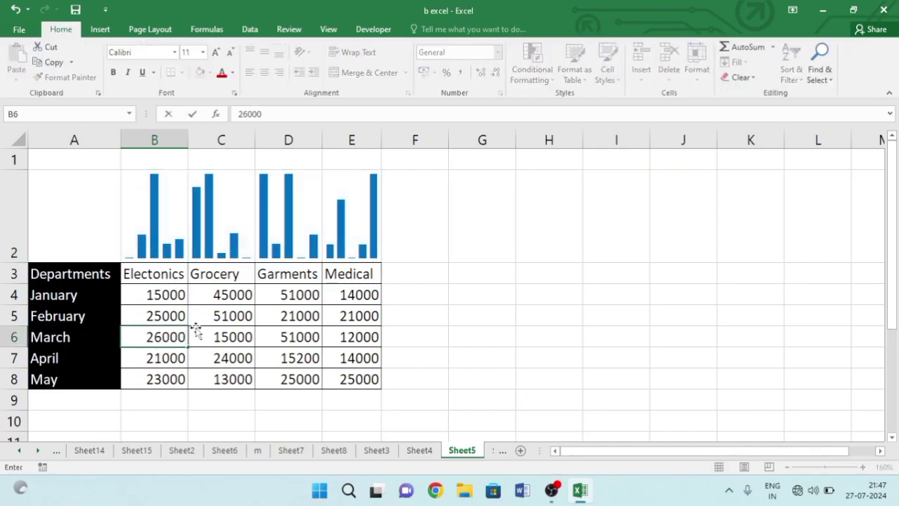
click(284, 314)
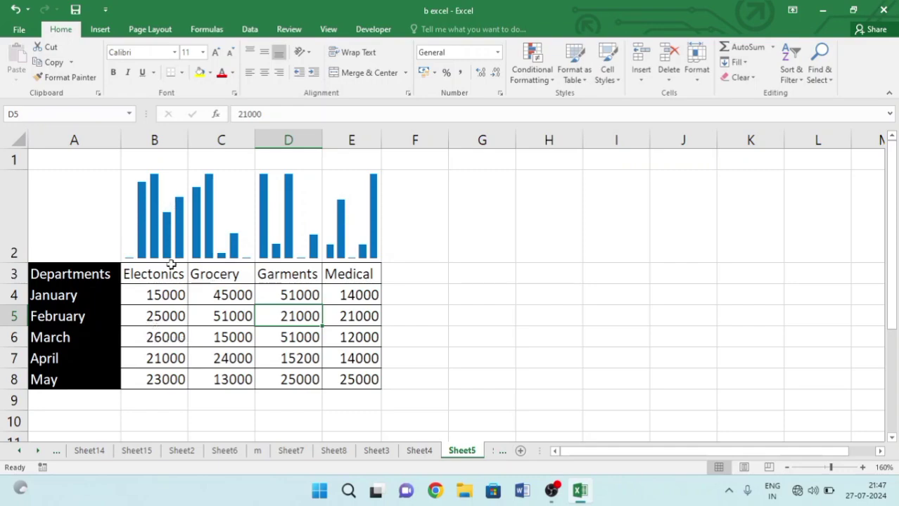
Replace the sparkline in B2 with a win/loss sparkline built from the January to May values in B4:B8.
click(100, 29)
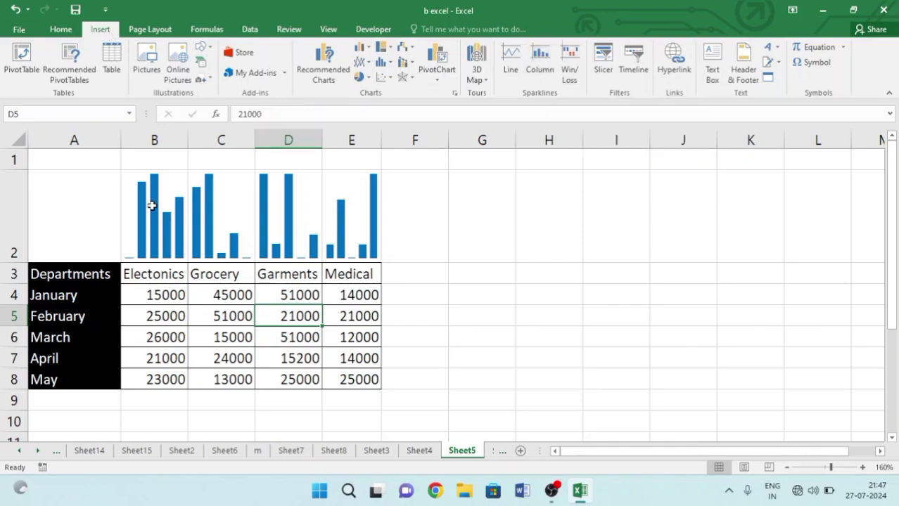
drag(148, 200, 352, 211)
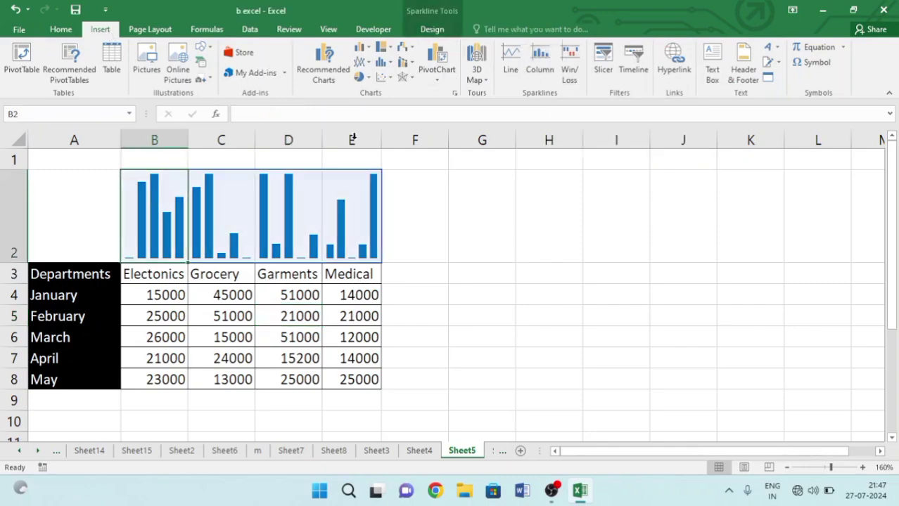
click(568, 72)
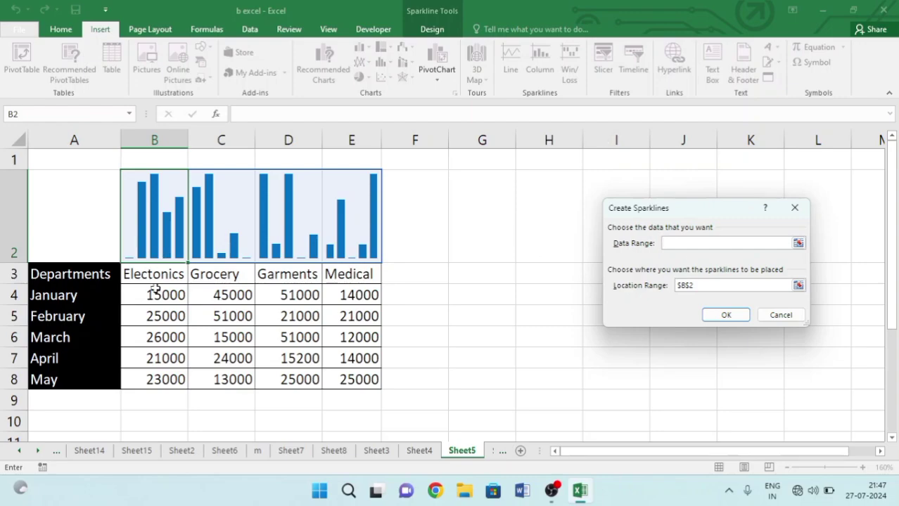
drag(153, 289, 163, 376)
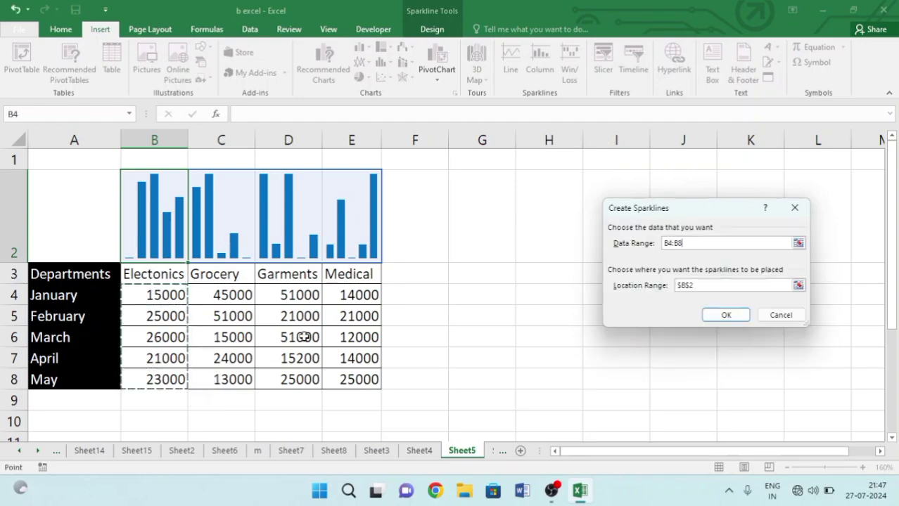
click(726, 316)
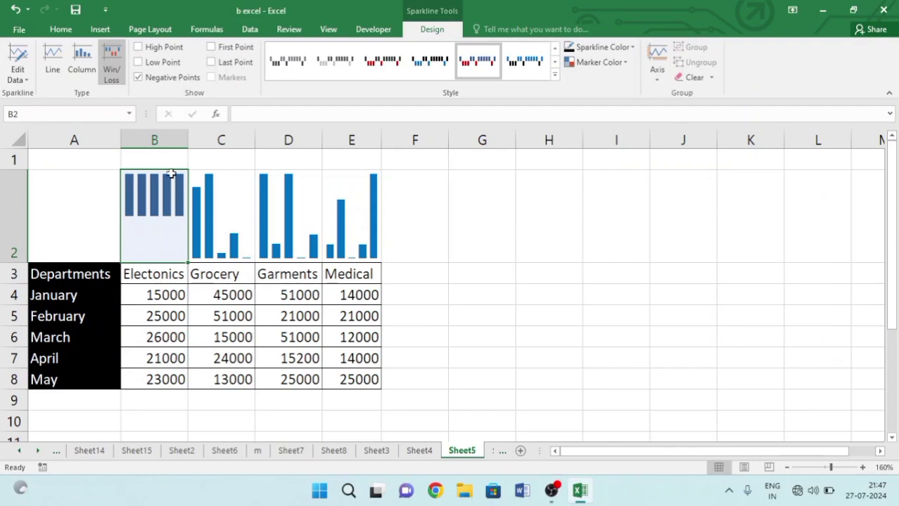
Apply the third, dark style to the win/loss sparkline in B2 and fill it across to E2.
click(416, 61)
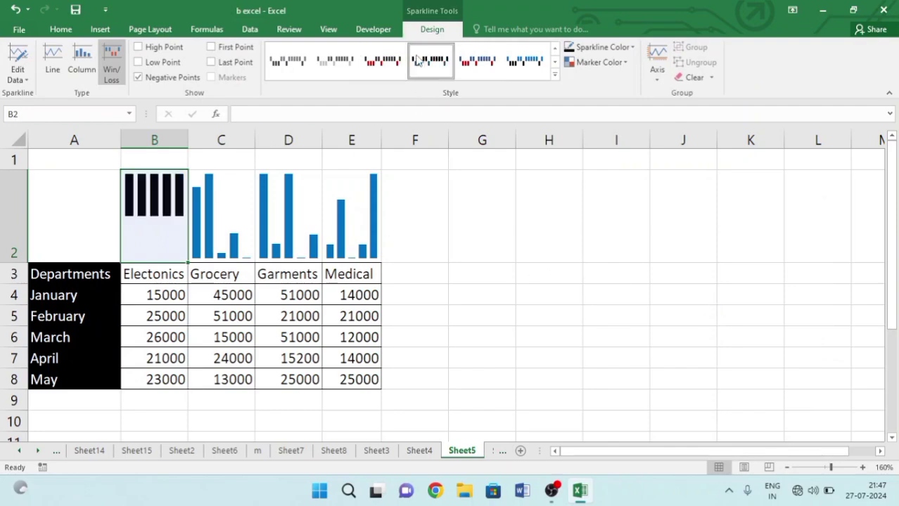
click(382, 60)
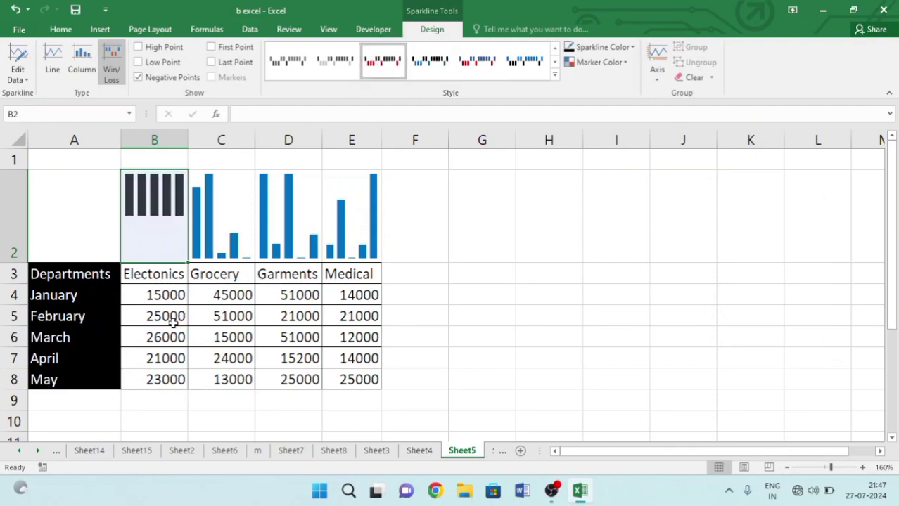
drag(184, 261, 366, 261)
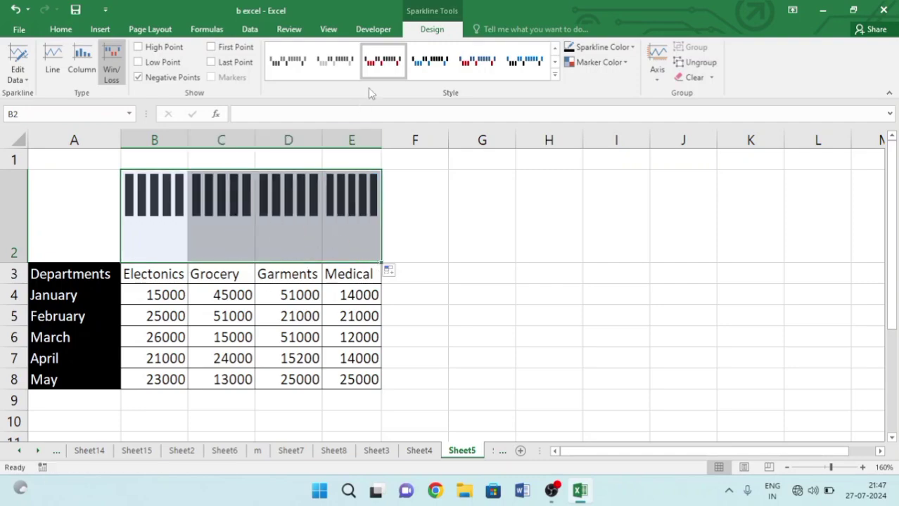
Set the win/loss sparklines' high point marker color to red and their low point marker color to green.
click(575, 62)
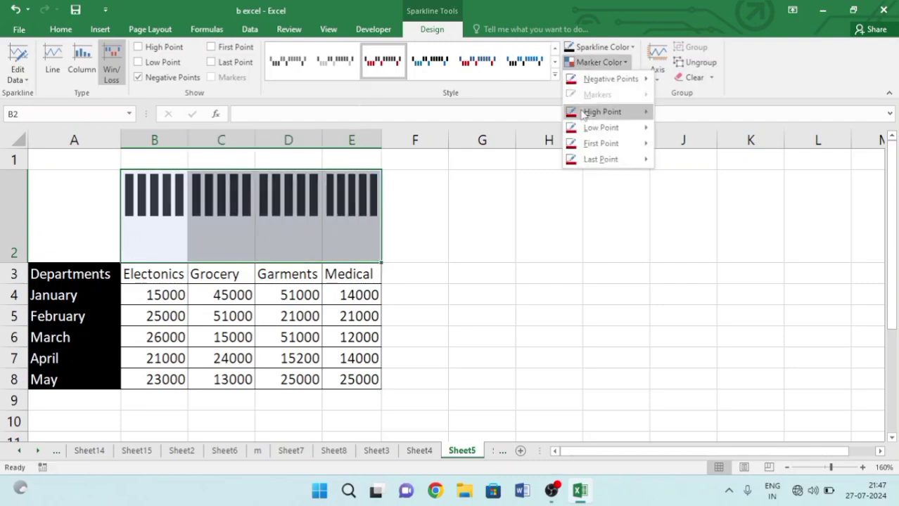
mouse_move(586, 117)
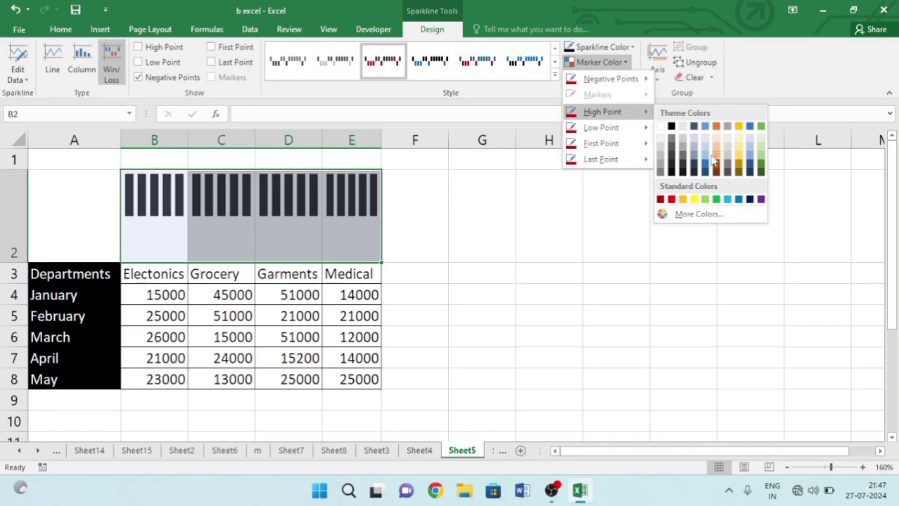
click(671, 199)
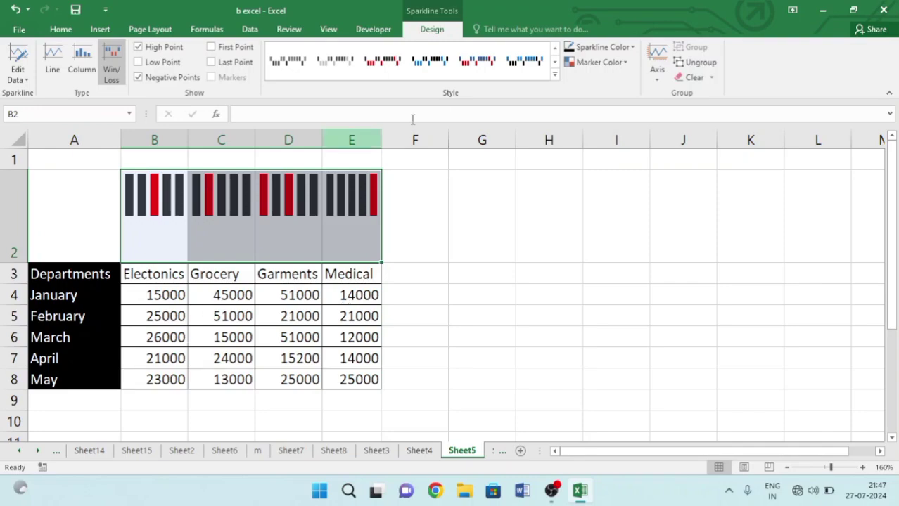
click(622, 63)
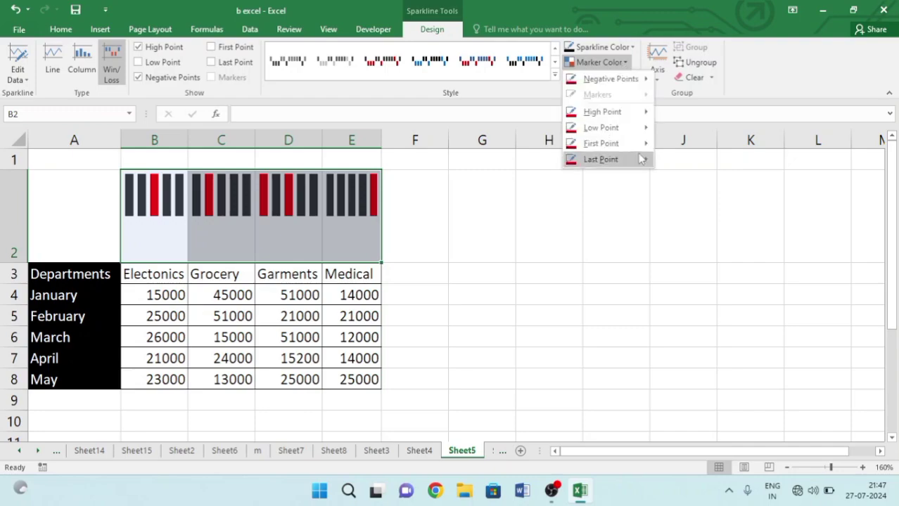
mouse_move(617, 131)
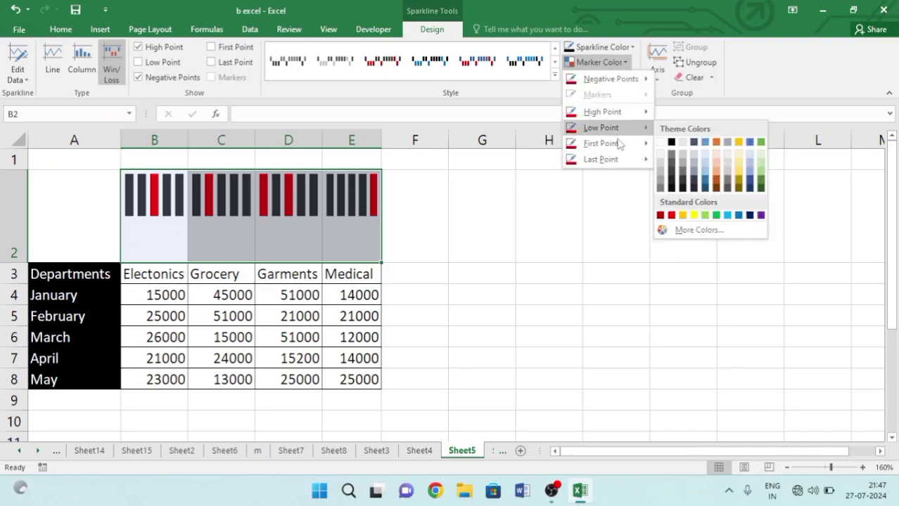
click(716, 215)
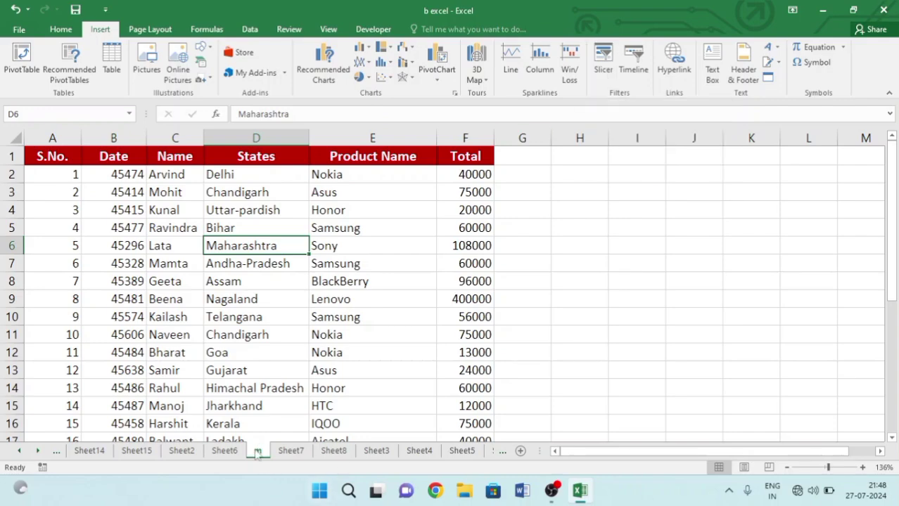
Convert the sales data in A1:F29 on sheet m into a table with headers.
click(125, 214)
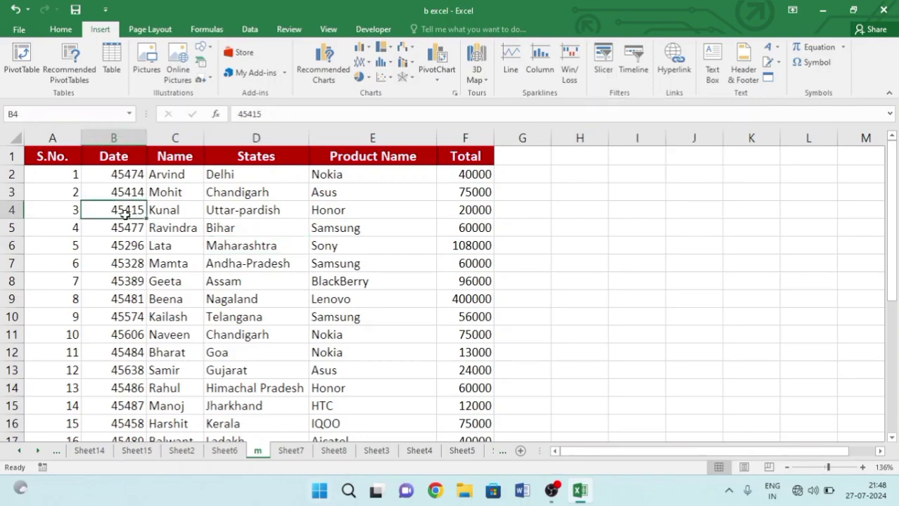
key(ctrl+a)
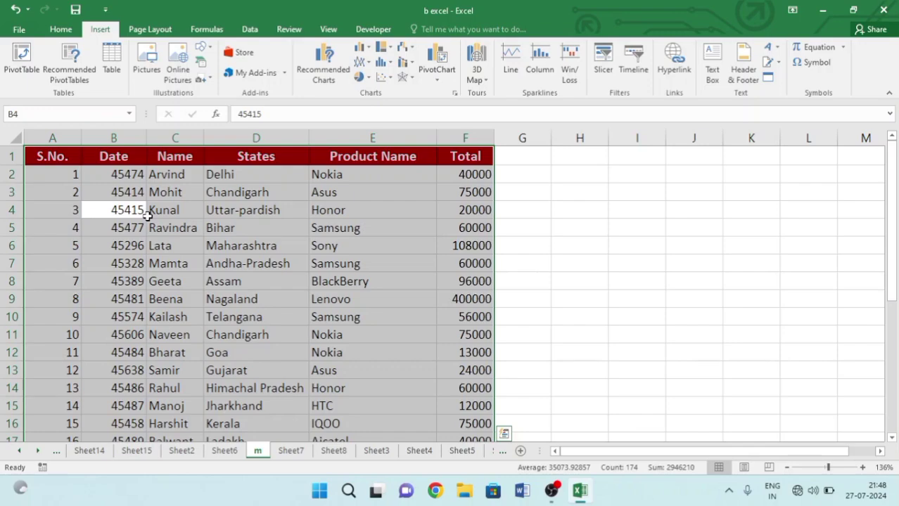
click(113, 78)
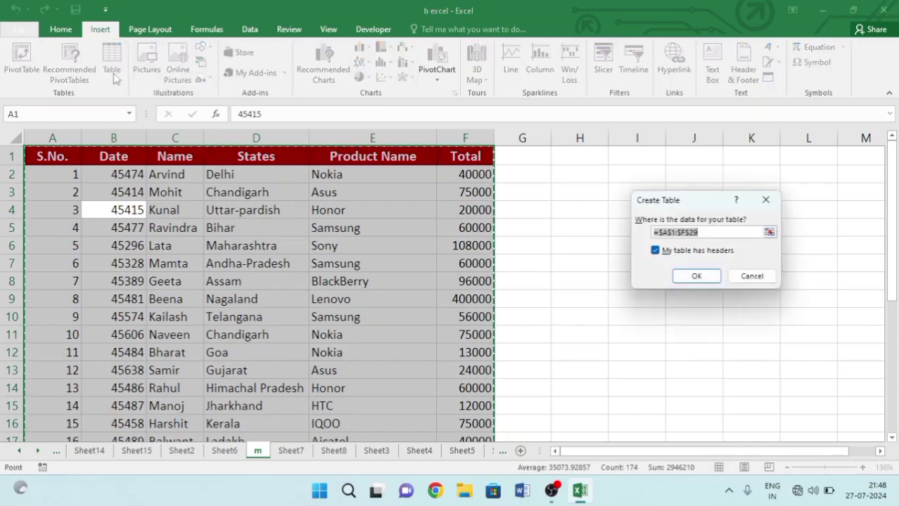
click(693, 276)
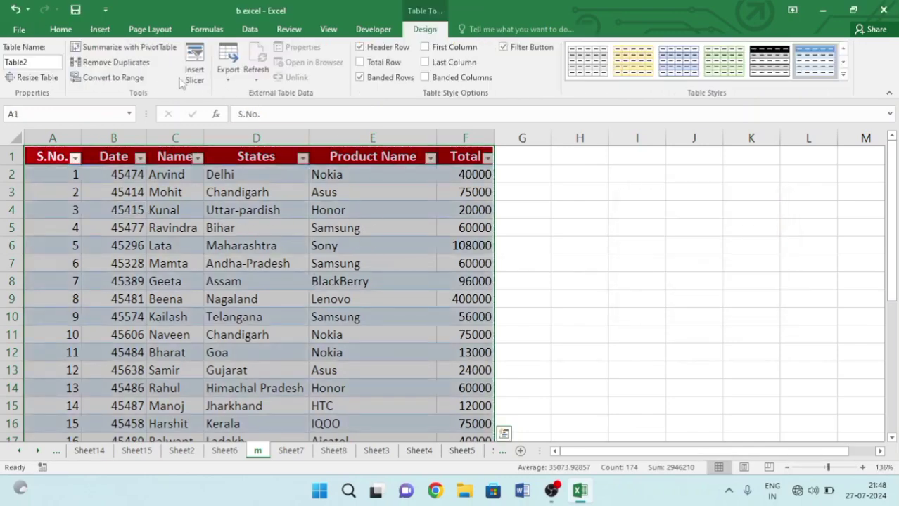
Insert slicers for the Name, States and Product Name fields of the sales table.
click(85, 30)
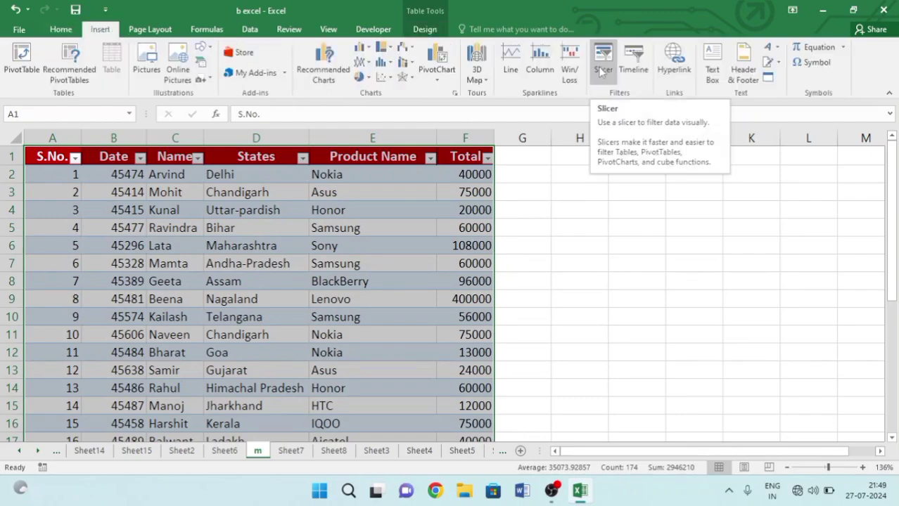
click(603, 69)
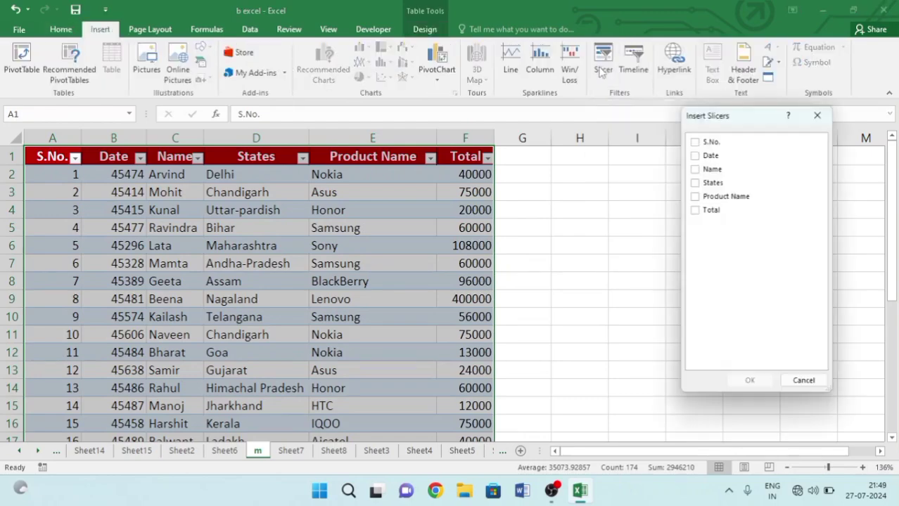
click(694, 169)
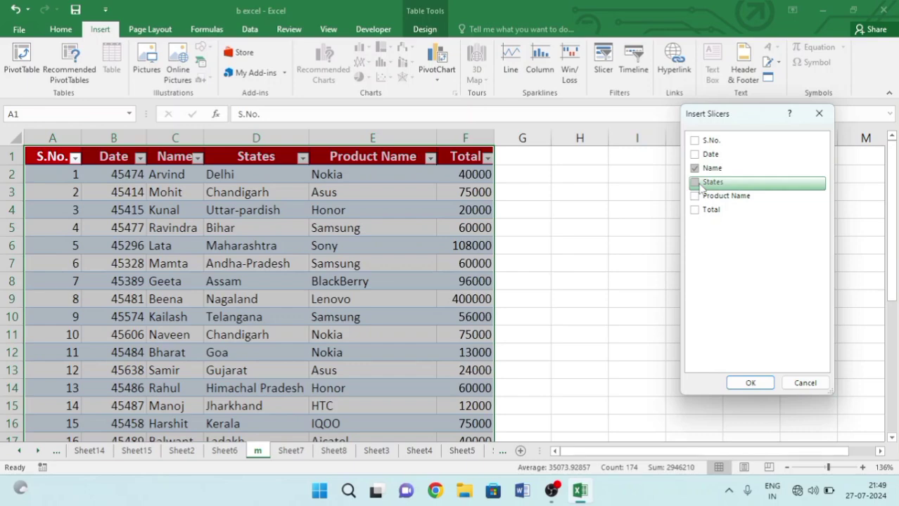
click(694, 182)
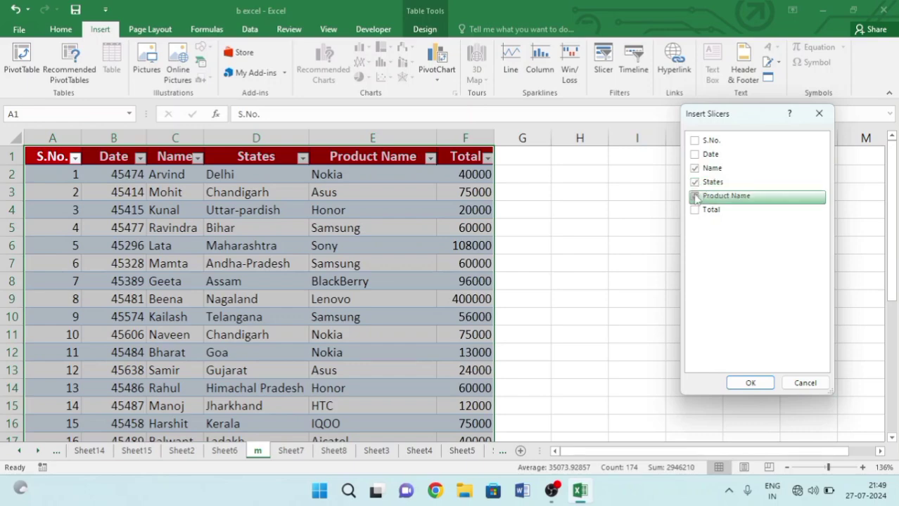
click(694, 197)
click(749, 383)
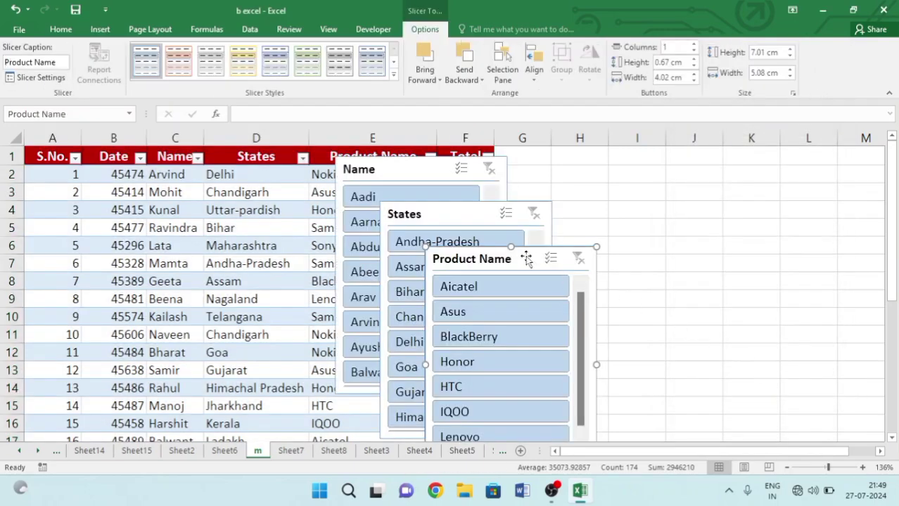
Arrange the Name, States and Product Name slicers side by side, with Name beginning over the table's Product Name column.
drag(428, 174, 291, 174)
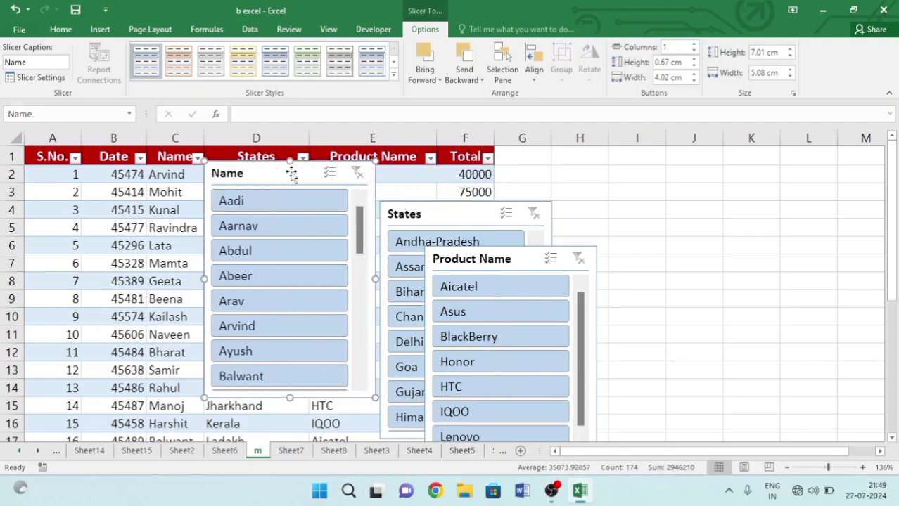
drag(456, 214, 461, 179)
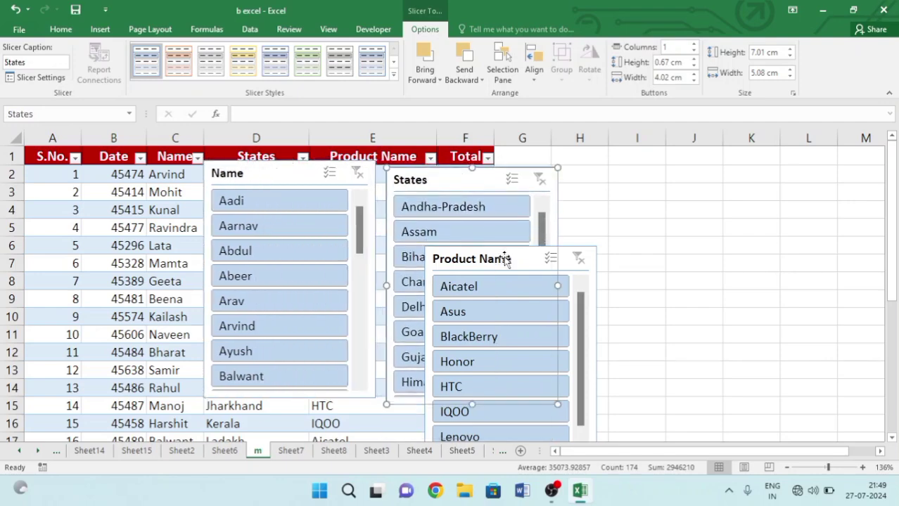
drag(505, 259, 774, 181)
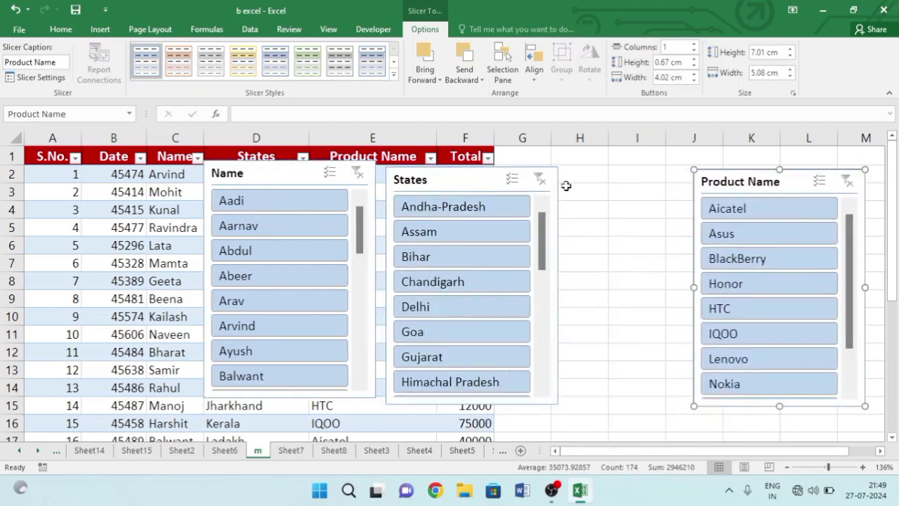
drag(458, 185, 616, 194)
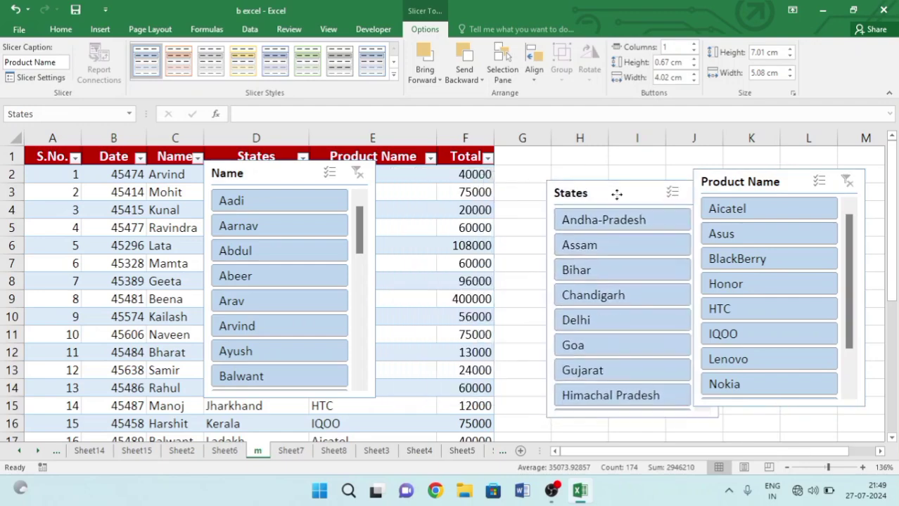
drag(291, 174, 461, 185)
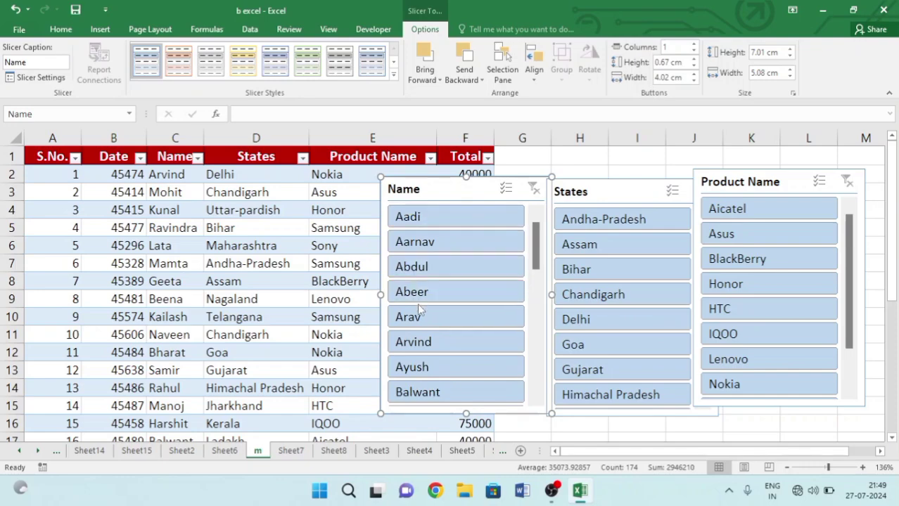
Filter the table to the sixth person in the Name slicer, clear that filter and move the slicer beside the States slicer.
click(436, 343)
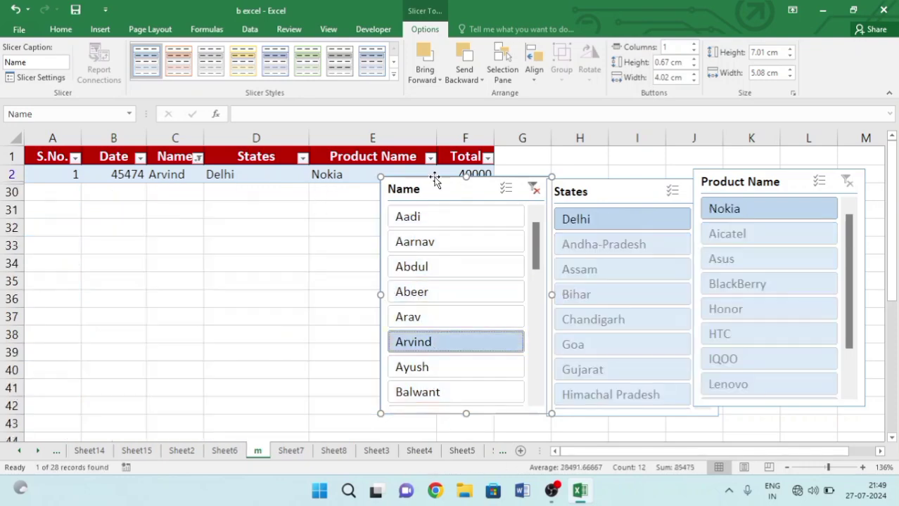
drag(447, 188, 309, 214)
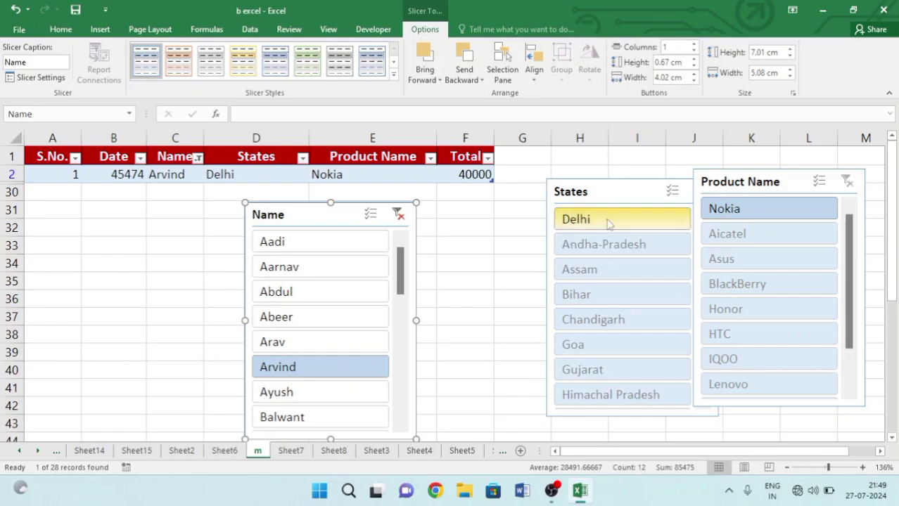
click(398, 214)
drag(328, 212, 448, 202)
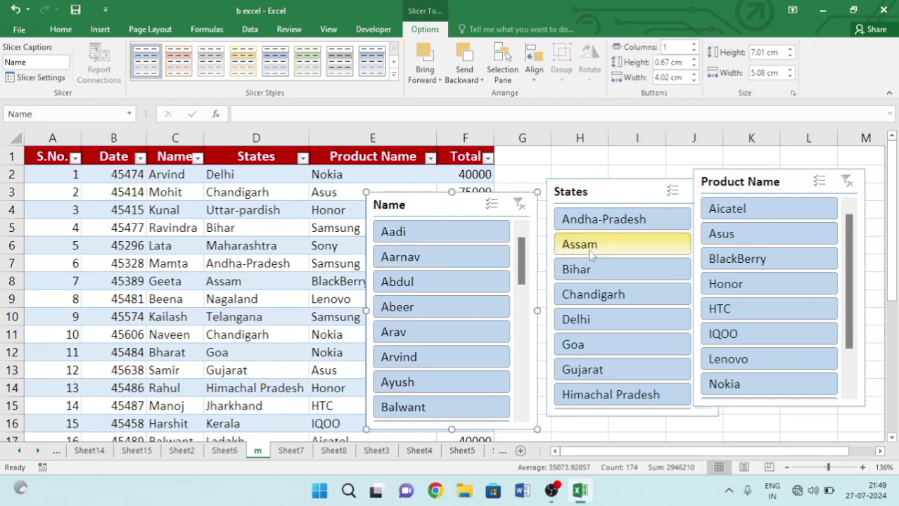
Filter the table to Delhi with the States slicer, clear the filter and reposition the Name slicer beside it.
click(586, 320)
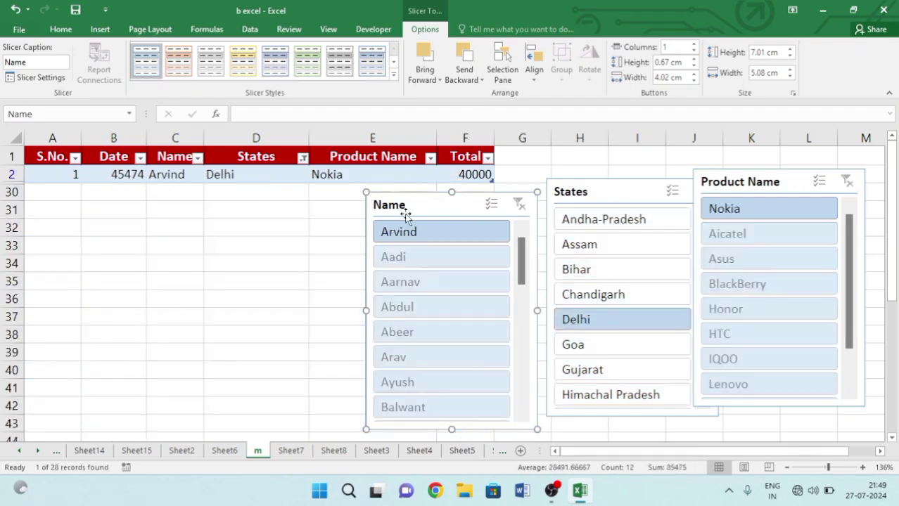
drag(406, 206, 452, 210)
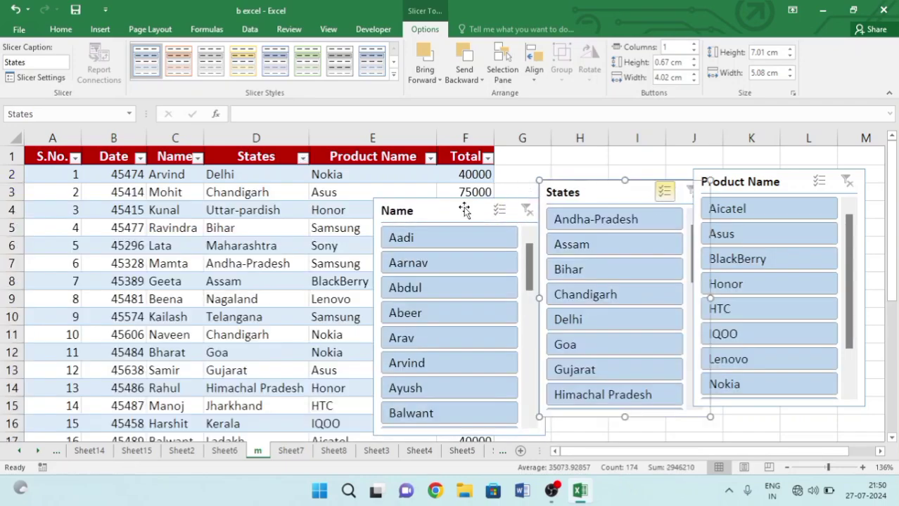
drag(464, 211, 473, 199)
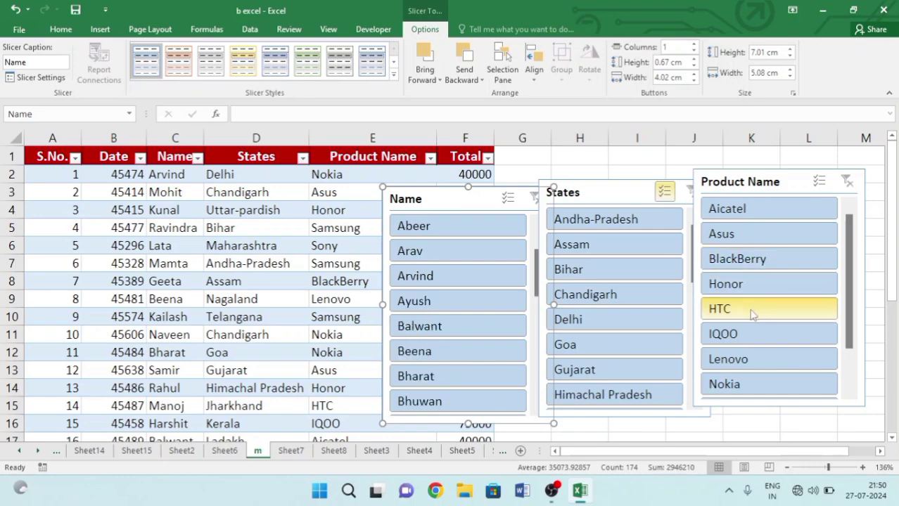
Filter the table to Lenovo with the Product Name slicer and move the Name slicer below the filtered rows.
click(746, 360)
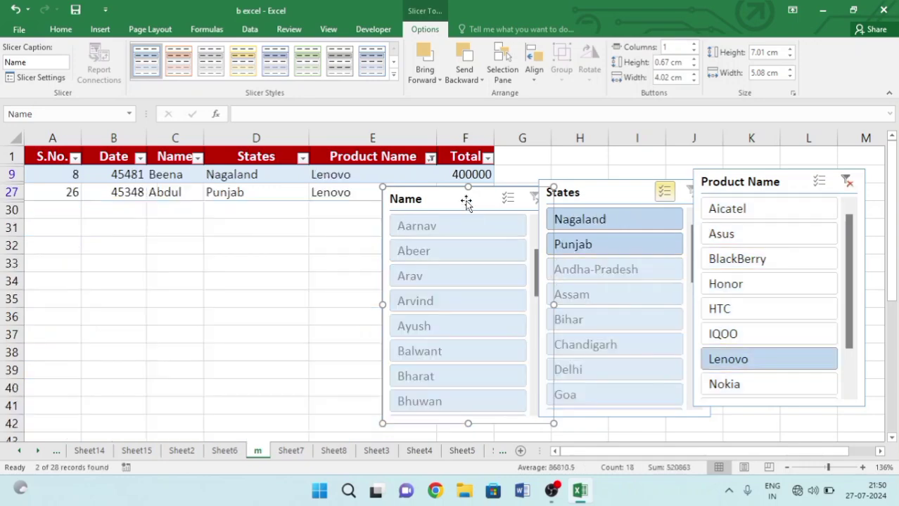
drag(468, 198, 401, 220)
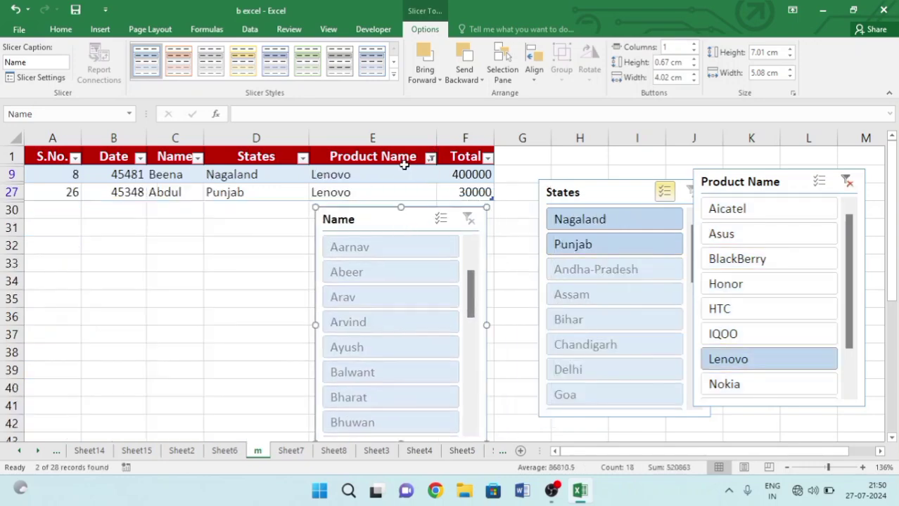
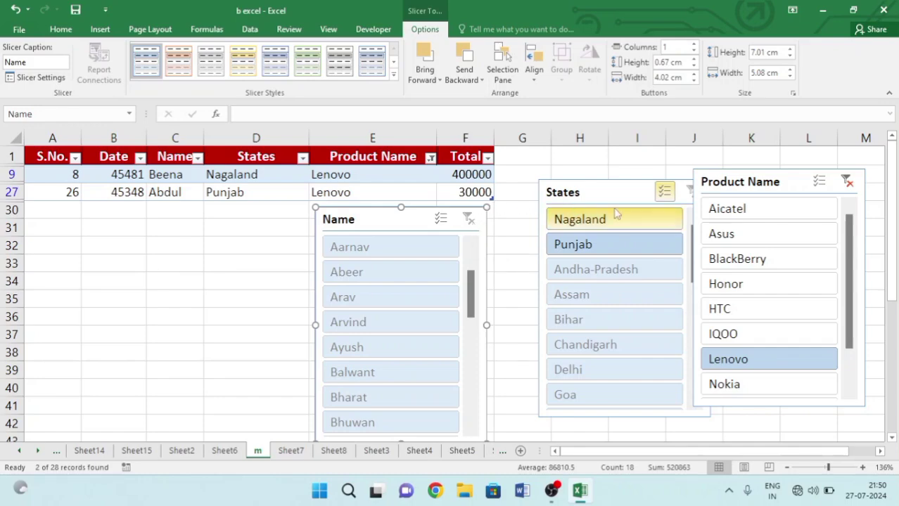
drag(664, 191, 623, 192)
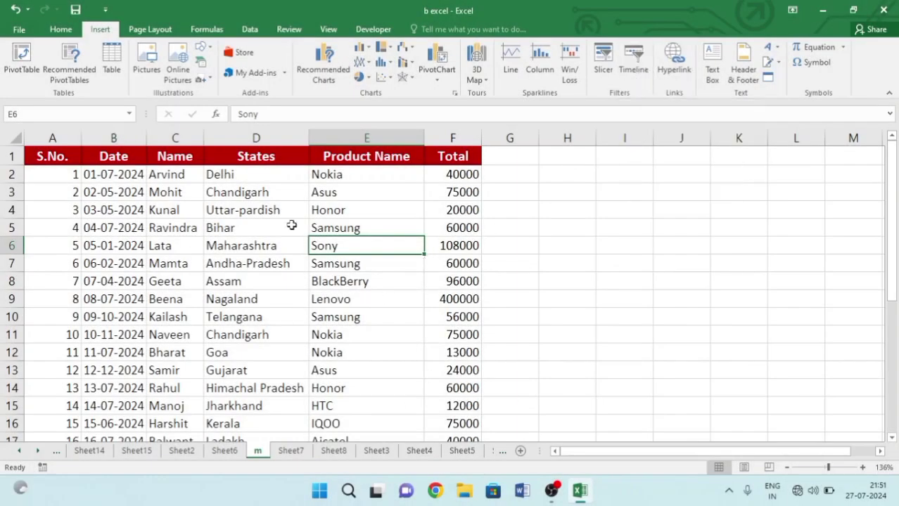
Create a PivotTable on a new worksheet from the sales data in A1:F29 on sheet m.
click(260, 313)
key(ctrl+a)
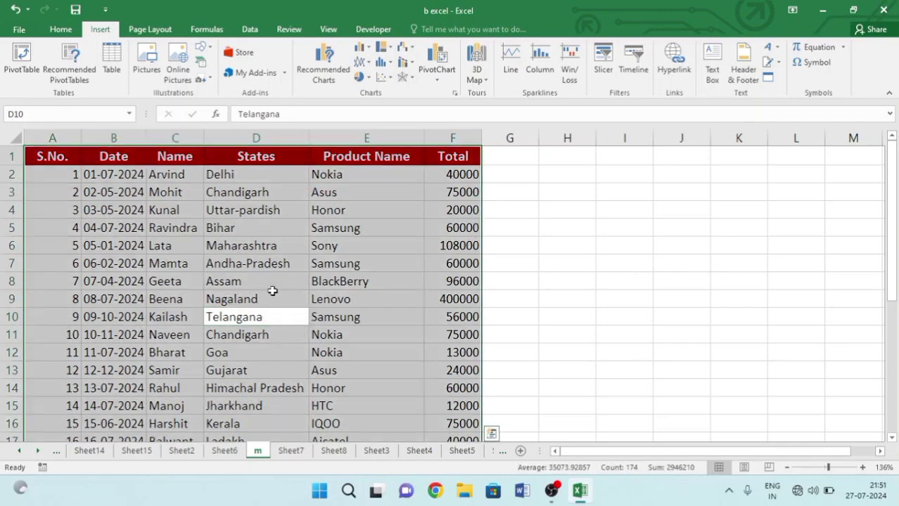
click(22, 60)
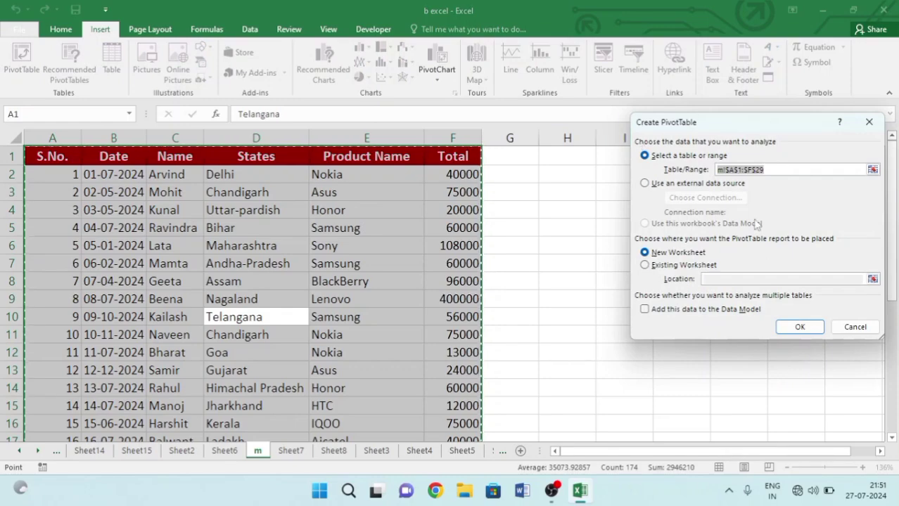
click(802, 330)
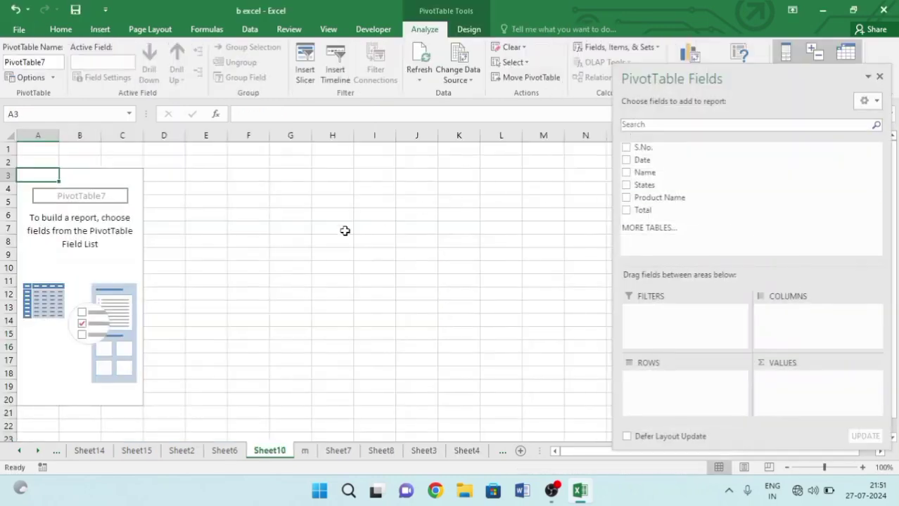
Return to sheet m and create another PivotTable from A1:F29 on a new worksheet.
click(305, 451)
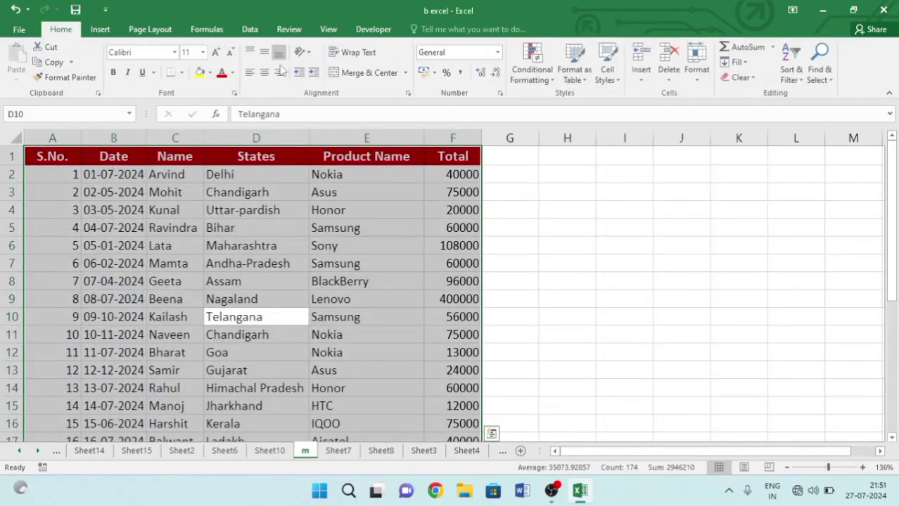
click(111, 30)
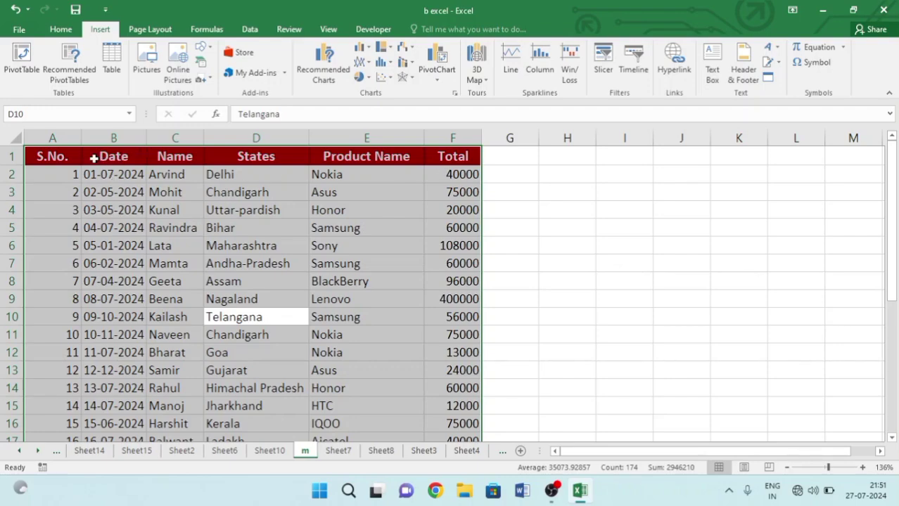
click(97, 156)
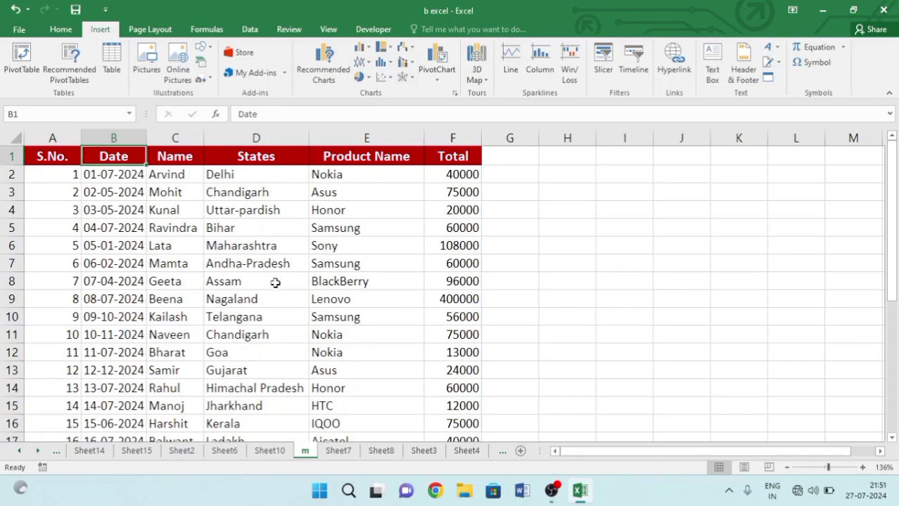
key(ctrl+a)
scroll(275, 282, down, 4)
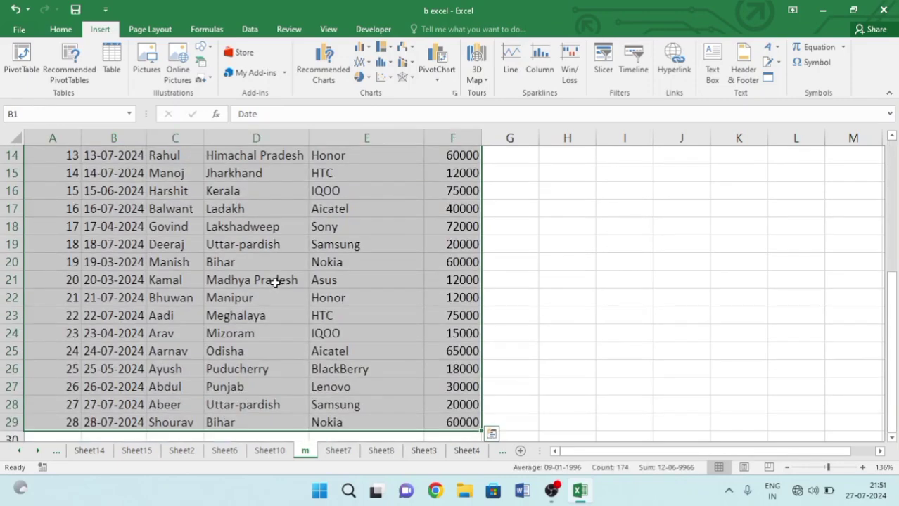
scroll(279, 283, up, 5)
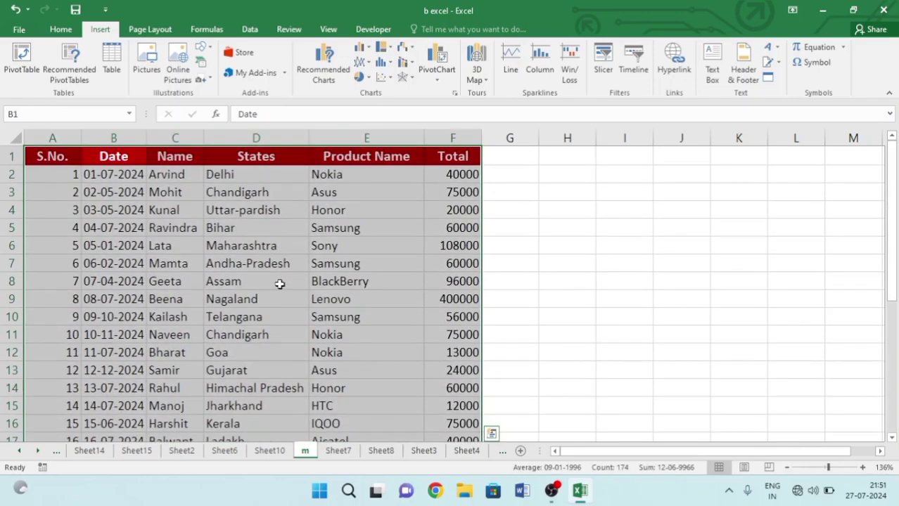
click(33, 67)
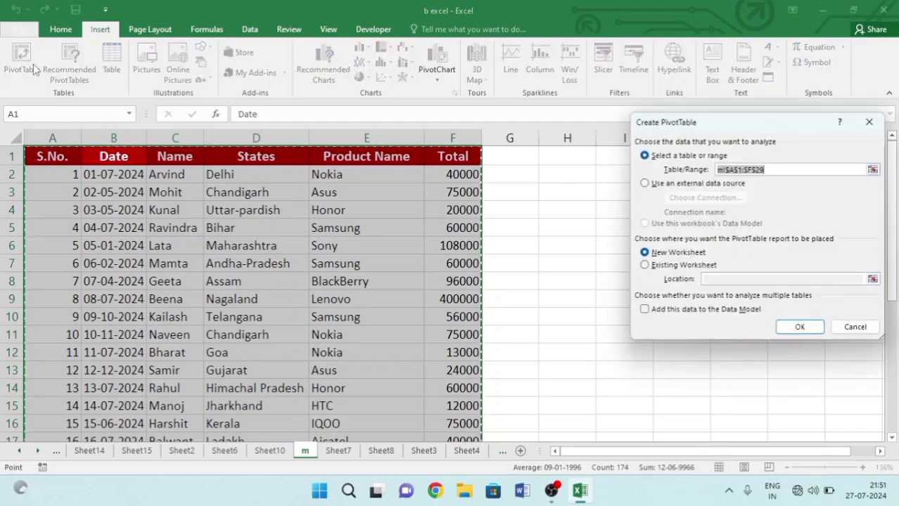
click(787, 326)
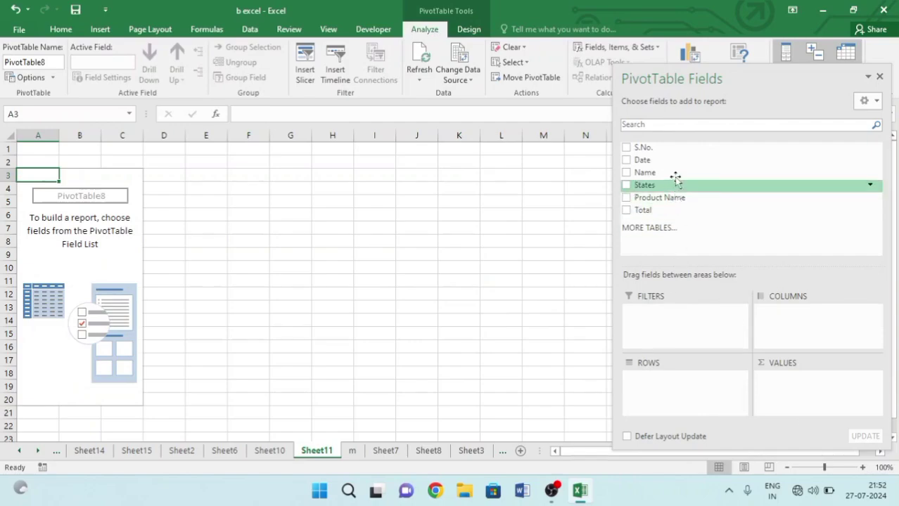
Lay out the PivotTable with Name as rows, Product Name as columns and Total as summed values, and close the field list.
drag(652, 173, 666, 382)
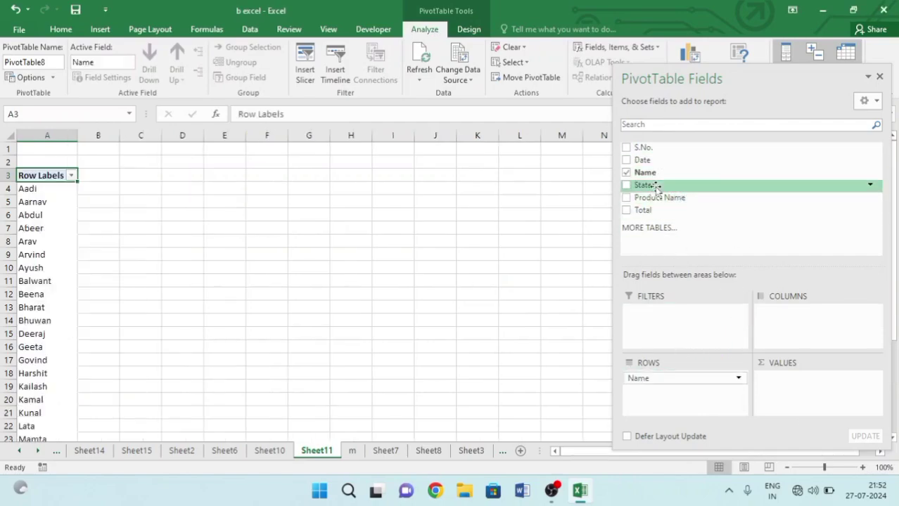
drag(652, 185, 798, 334)
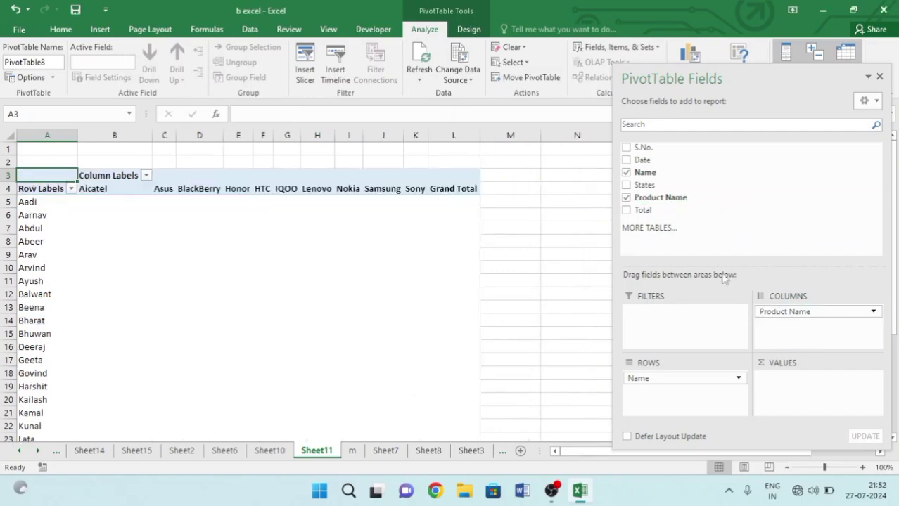
drag(649, 210, 800, 393)
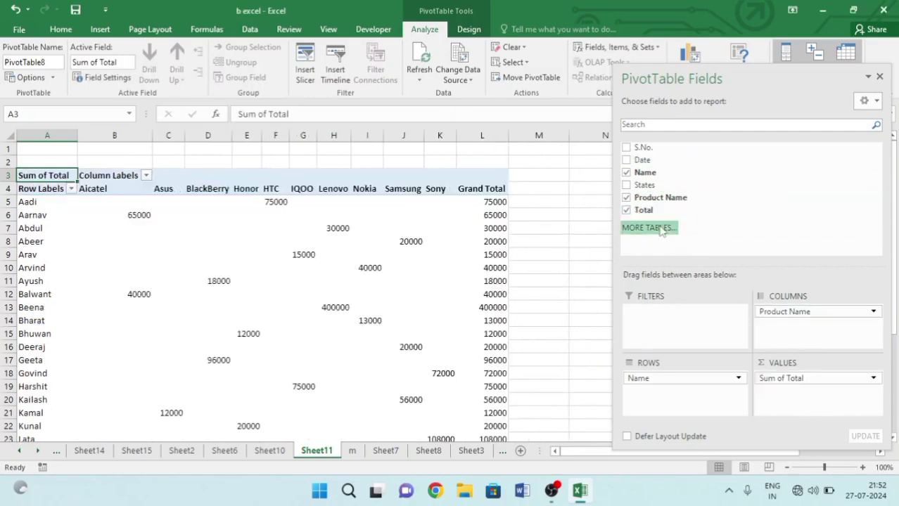
click(880, 78)
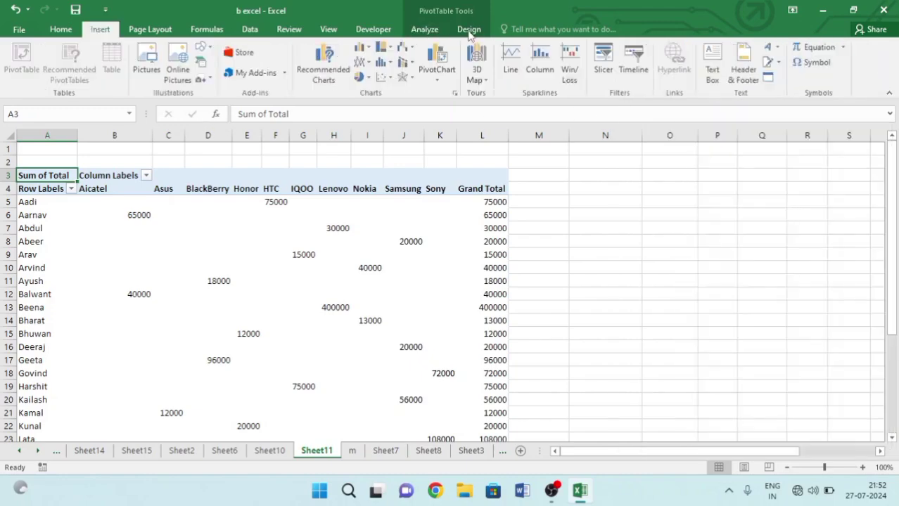
Insert a timeline based on the Date field for the PivotTable.
click(626, 63)
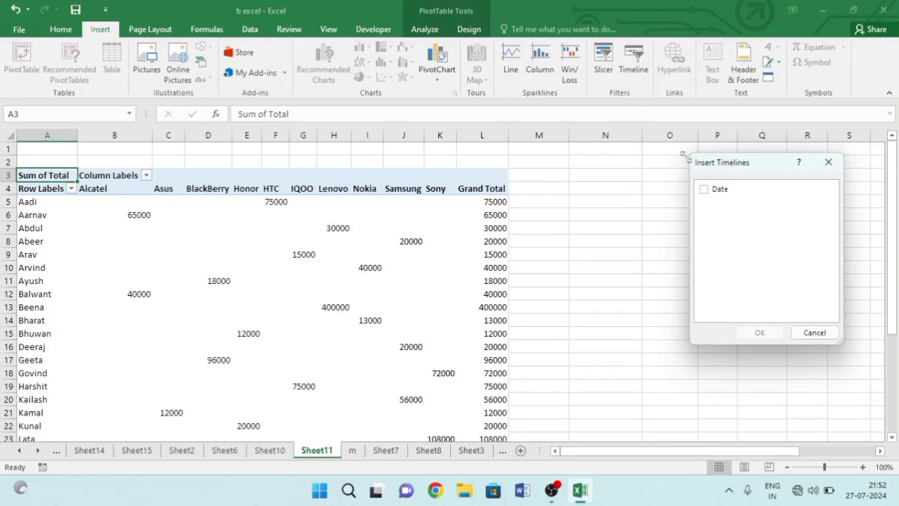
drag(749, 164, 692, 155)
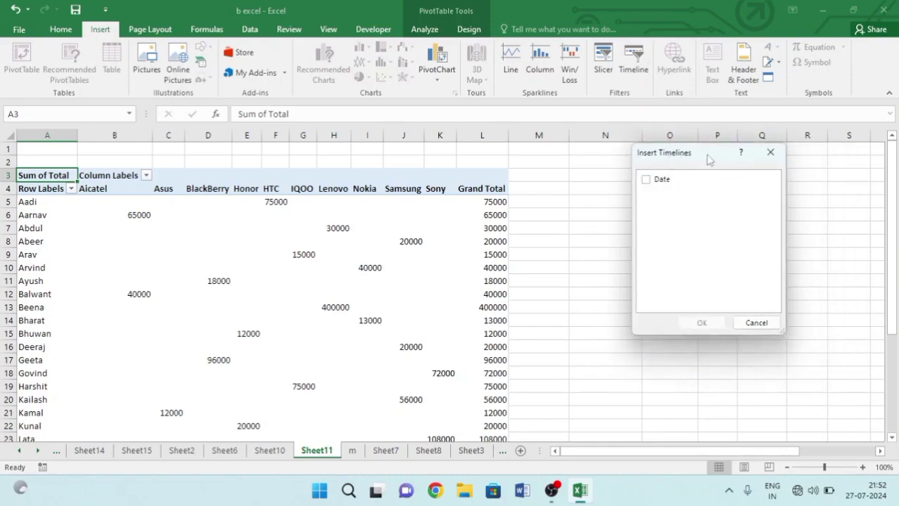
click(648, 181)
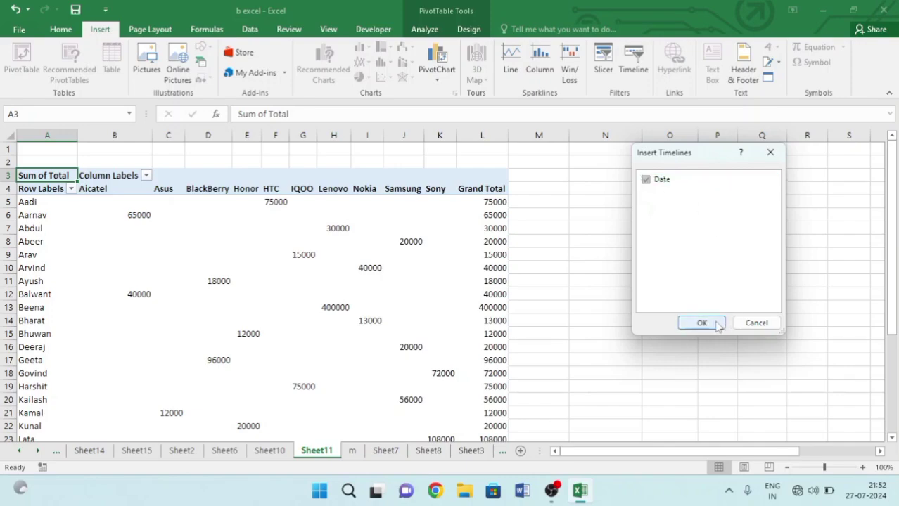
click(703, 324)
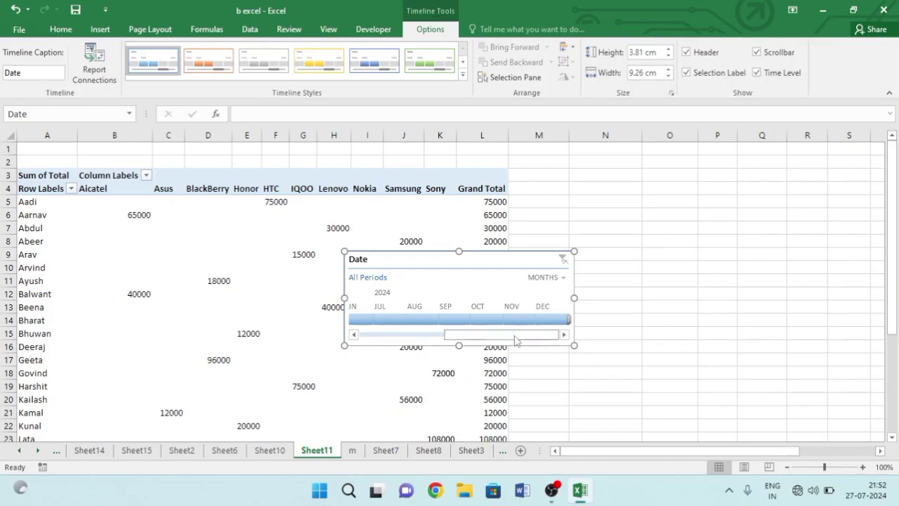
Bring the Date timeline's months back to January and place it over columns L to O beside the PivotTable.
drag(514, 341, 395, 342)
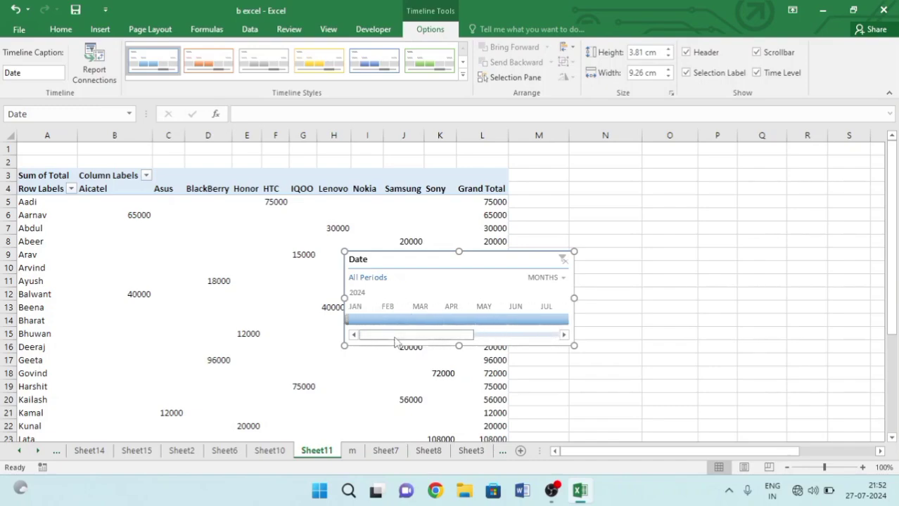
drag(409, 257, 632, 219)
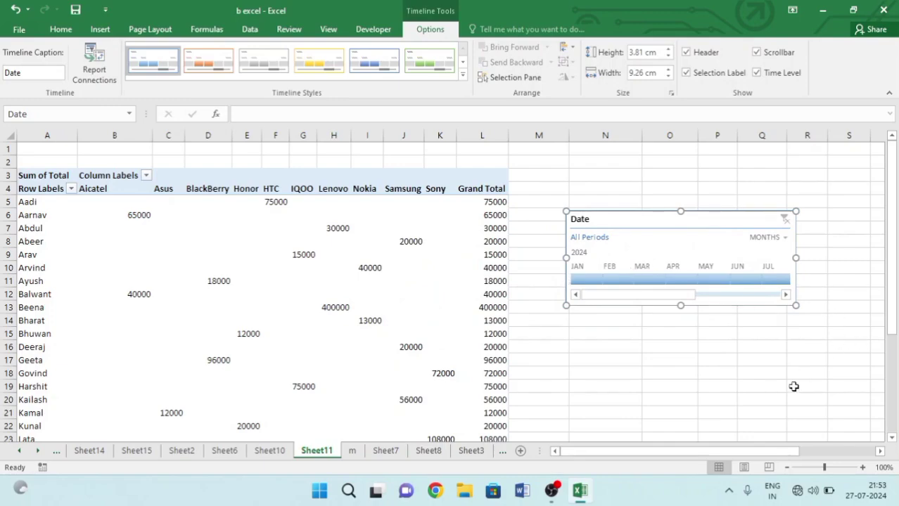
click(831, 469)
scroll(545, 381, up, 1)
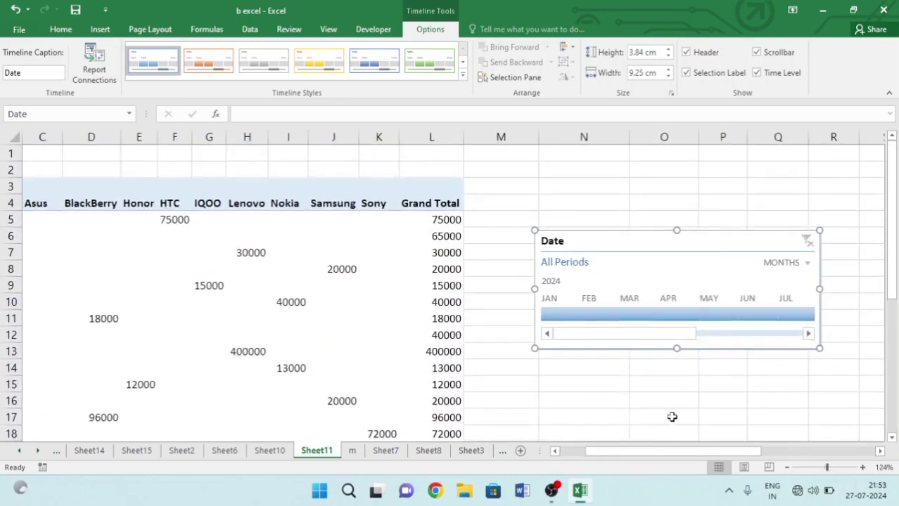
drag(654, 453, 630, 454)
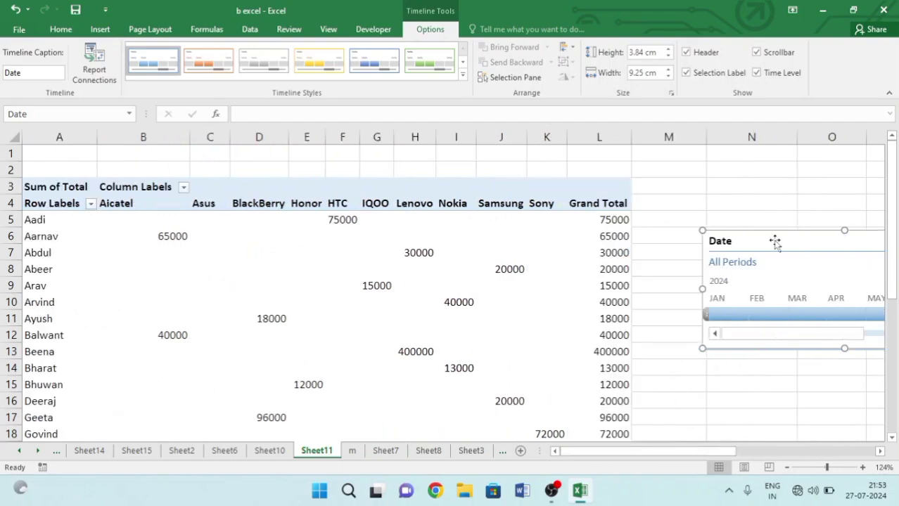
drag(775, 241, 645, 191)
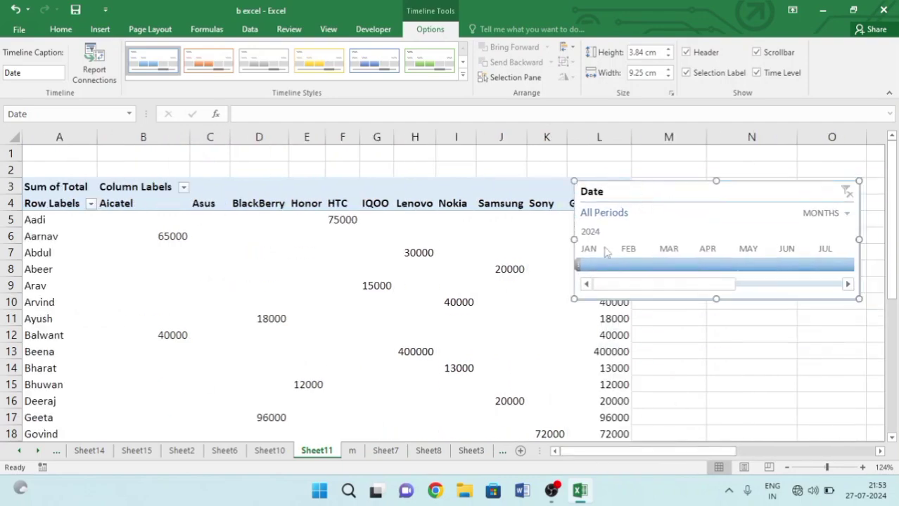
Filter the PivotTable by single months from January to May 2024 with the timeline, and move the timeline closer to the table.
click(588, 266)
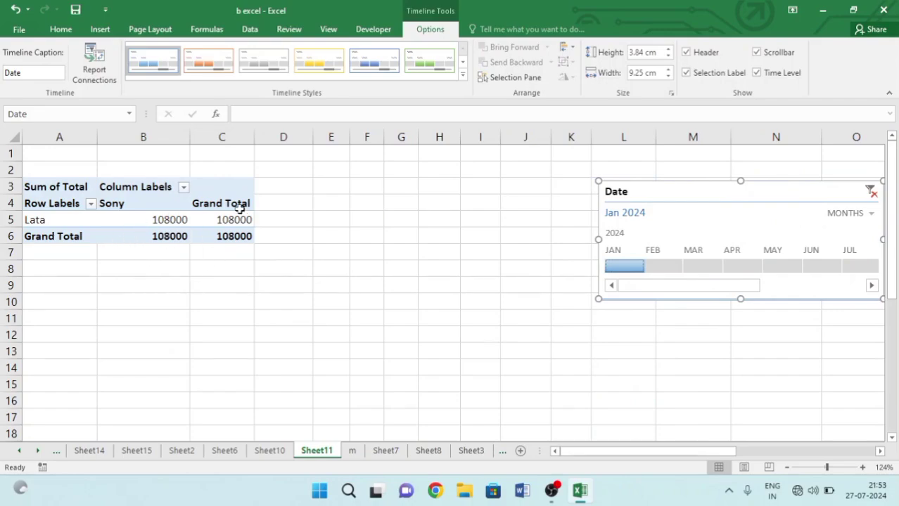
click(668, 265)
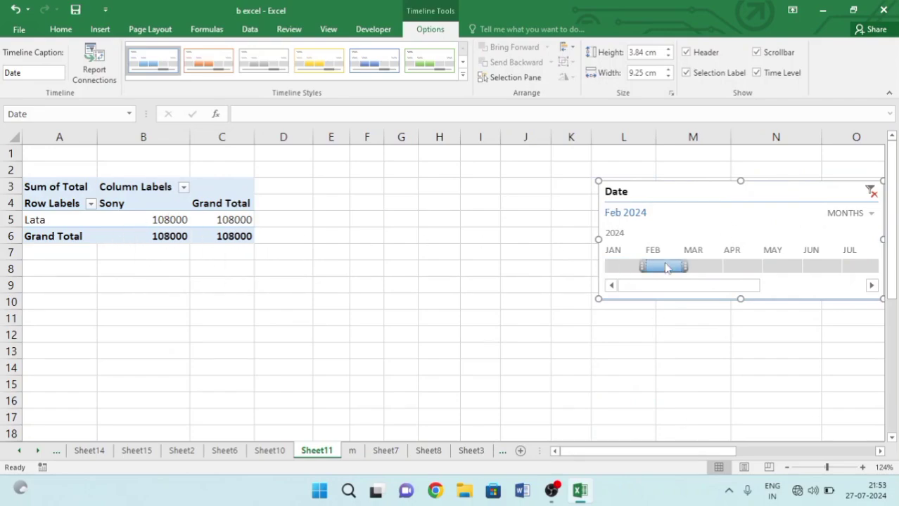
click(712, 265)
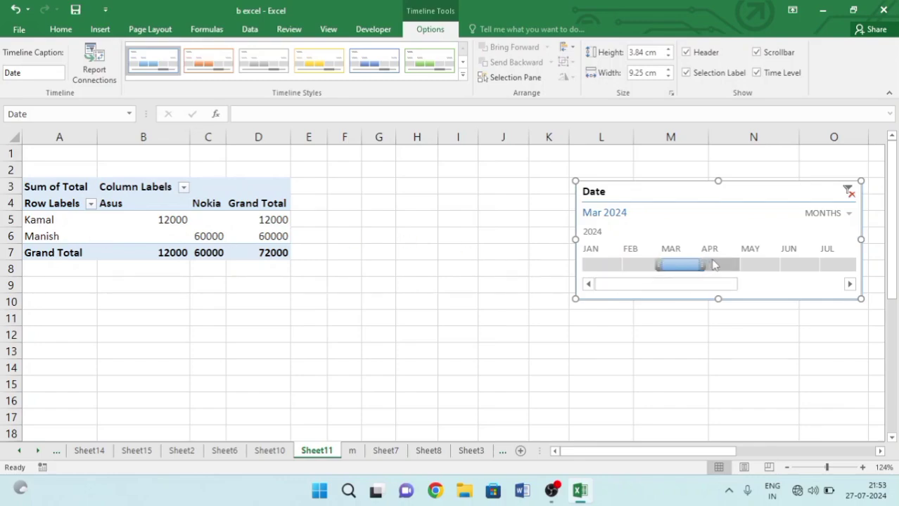
click(712, 265)
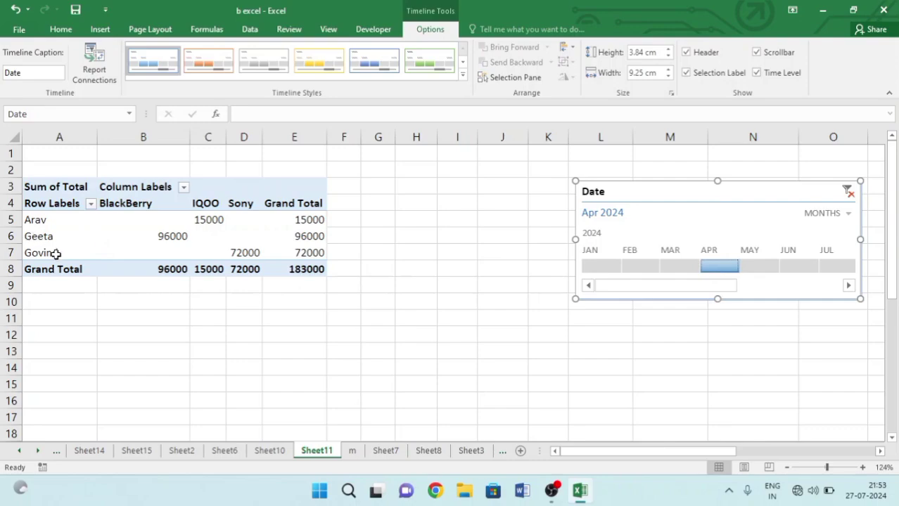
click(770, 267)
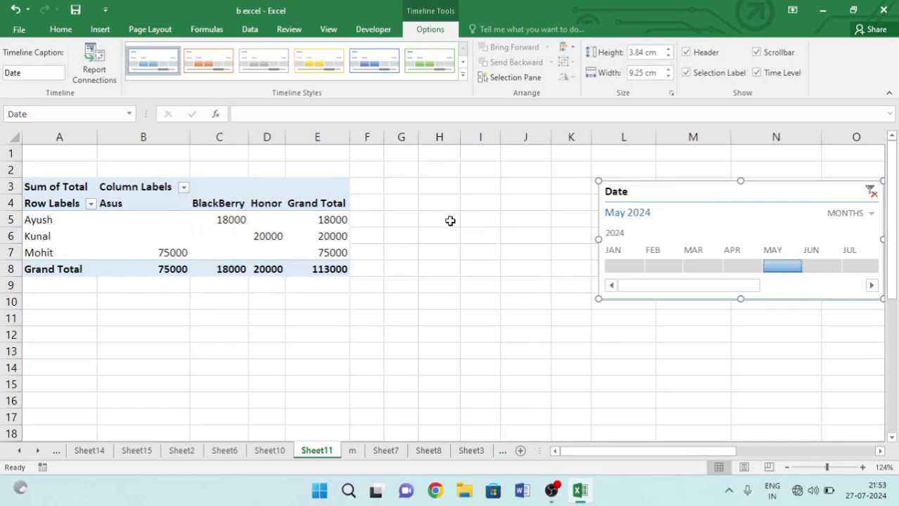
drag(664, 195, 549, 195)
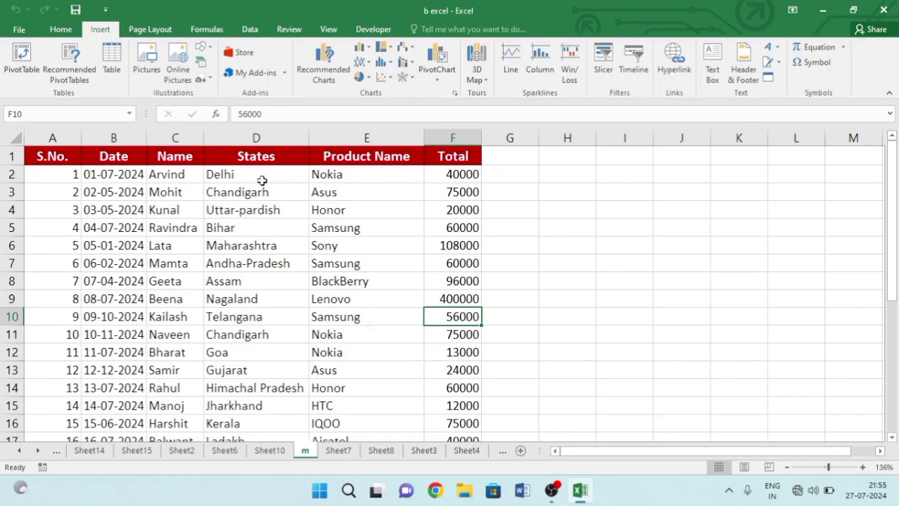
Hyperlink the Nokia cell E2 on sheet m to the existing file 2nd data.xlsx in Documents.
click(333, 175)
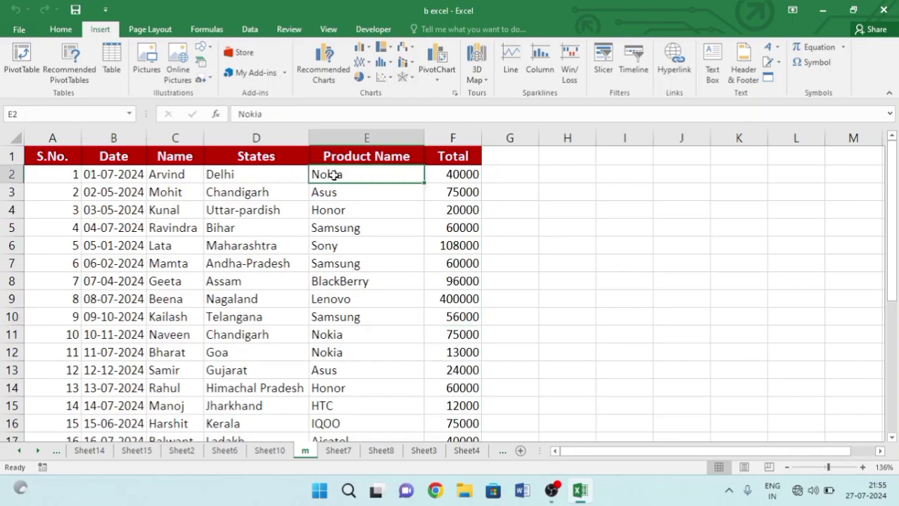
click(673, 62)
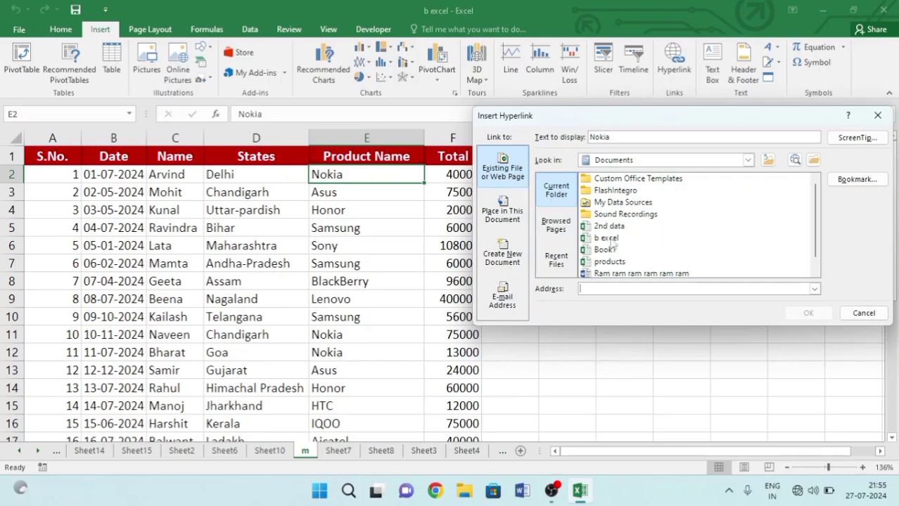
click(602, 239)
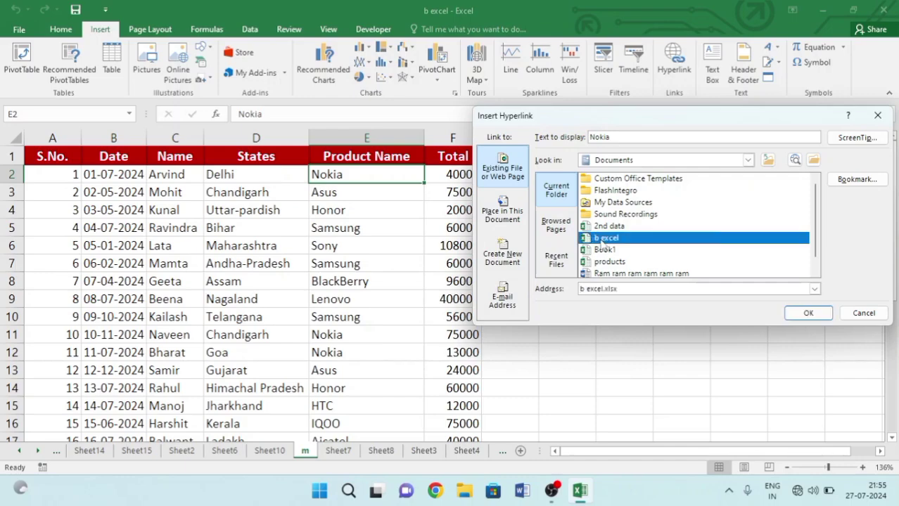
scroll(606, 245, down, 1)
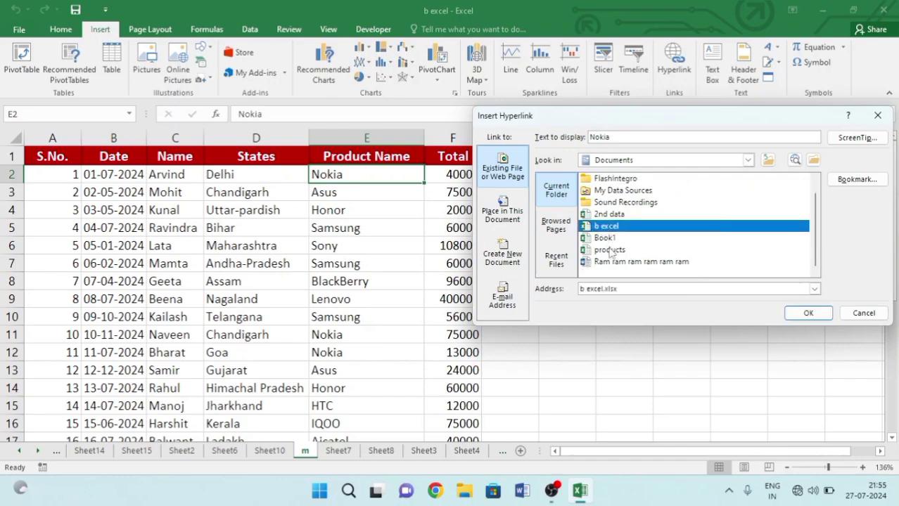
click(611, 251)
click(610, 215)
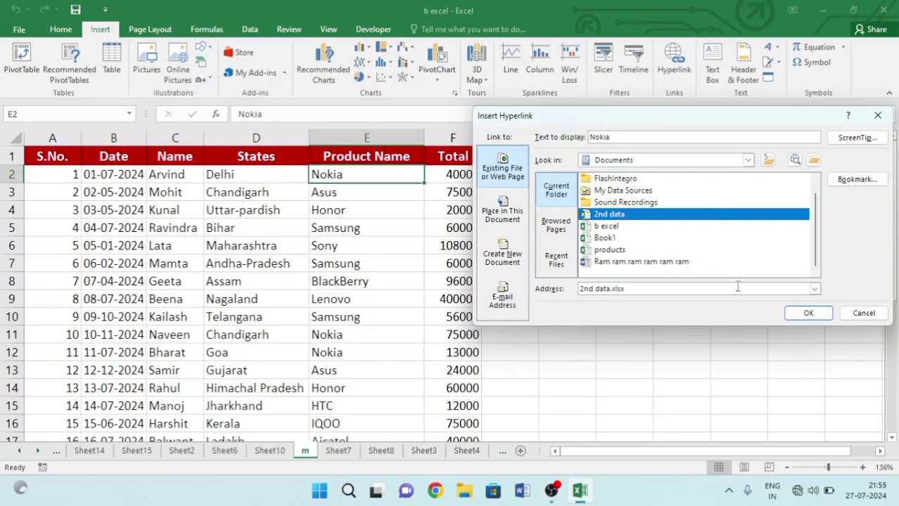
click(809, 314)
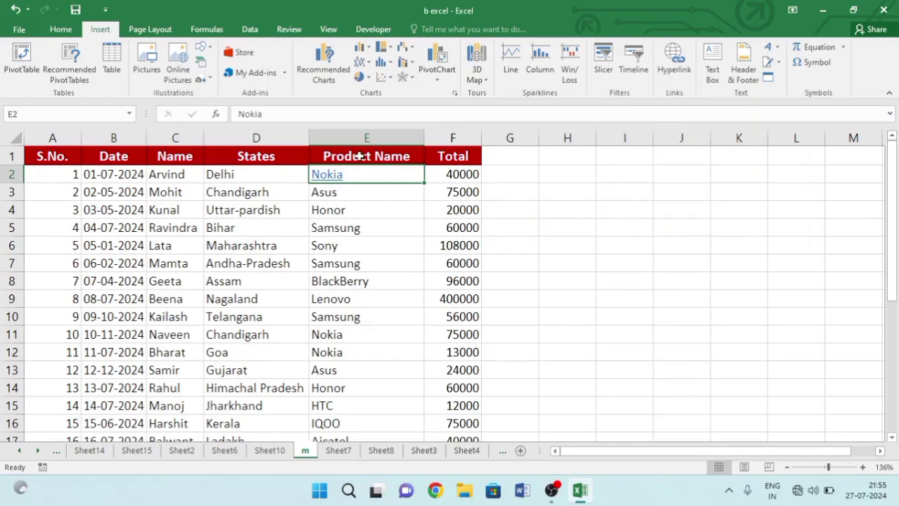
Follow the Nokia hyperlink in E2 to view the linked 2nd data workbook and close that workbook.
mouse_move(331, 180)
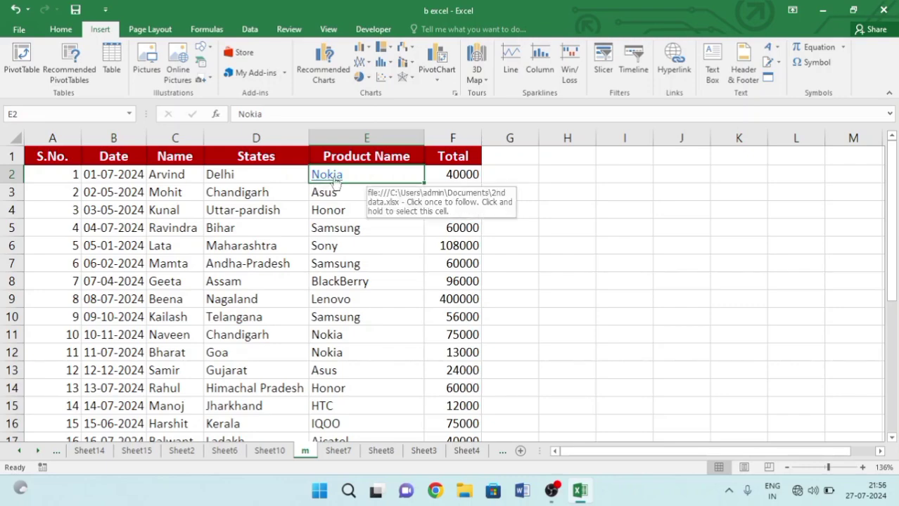
click(335, 181)
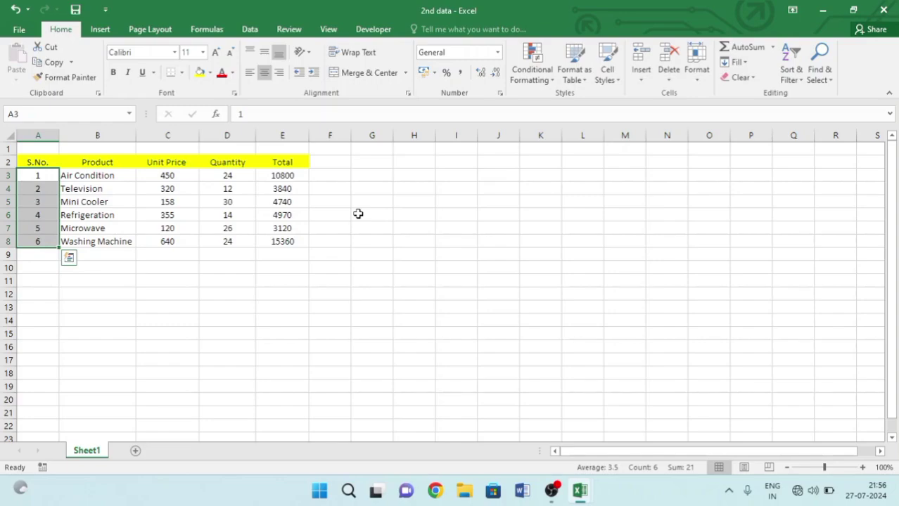
click(883, 10)
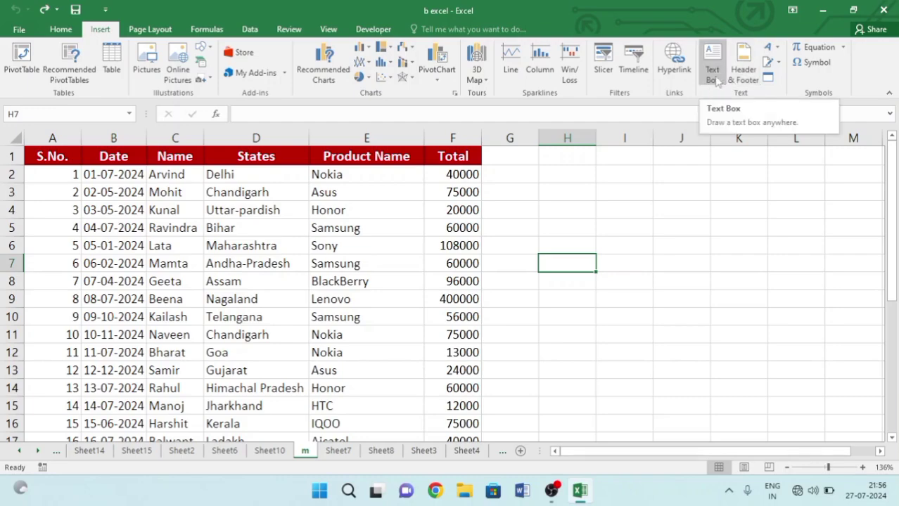
Add a new worksheet and draw a text box about 6.75 cm wide and 5.64 cm high across J4:N14.
click(520, 452)
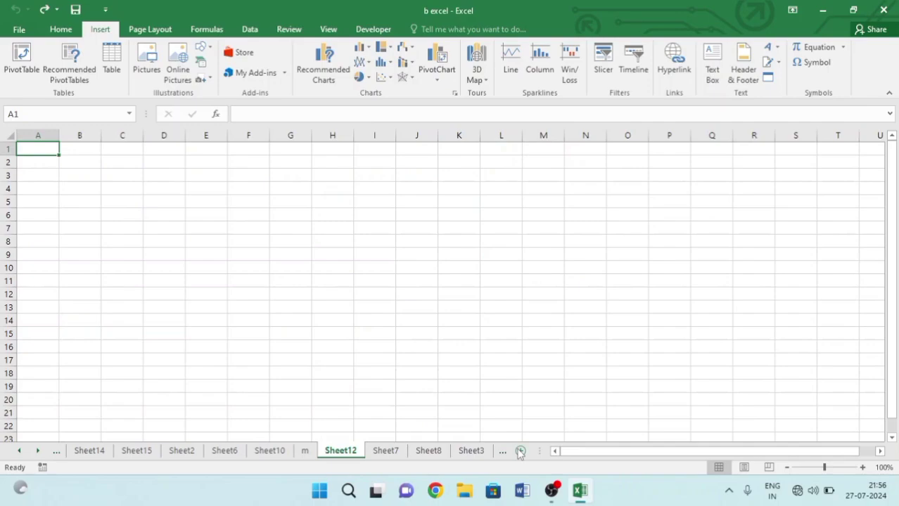
click(710, 75)
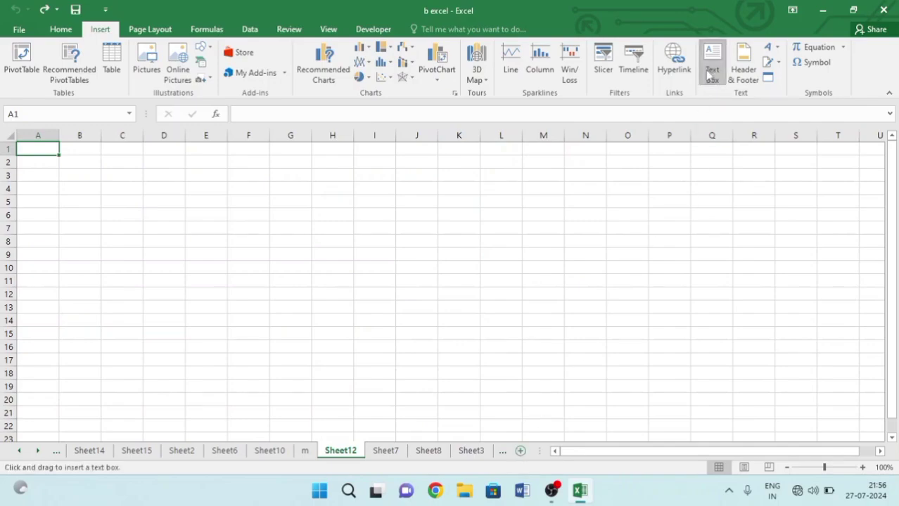
mouse_move(427, 182)
mouse_down()
mouse_move(605, 279)
mouse_move(596, 323)
mouse_up()
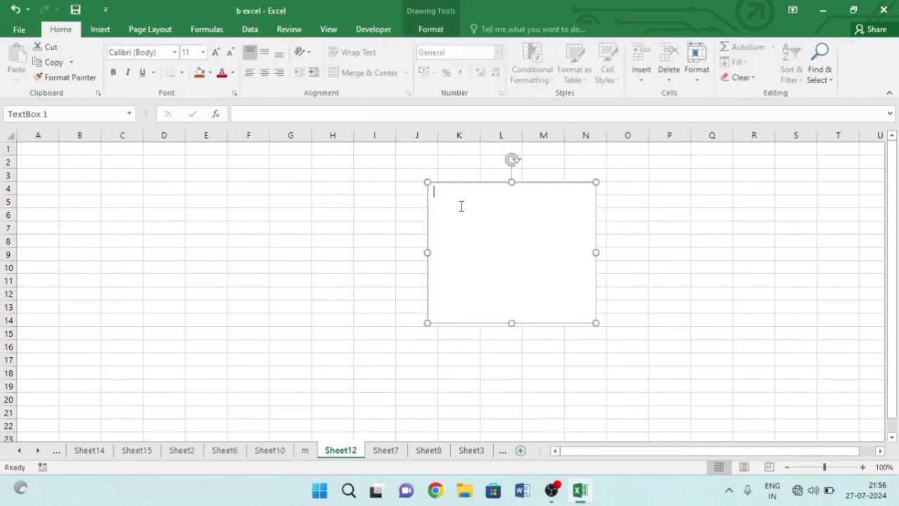
Fill the text box with the dark gray theme color, the third shade under black.
click(431, 29)
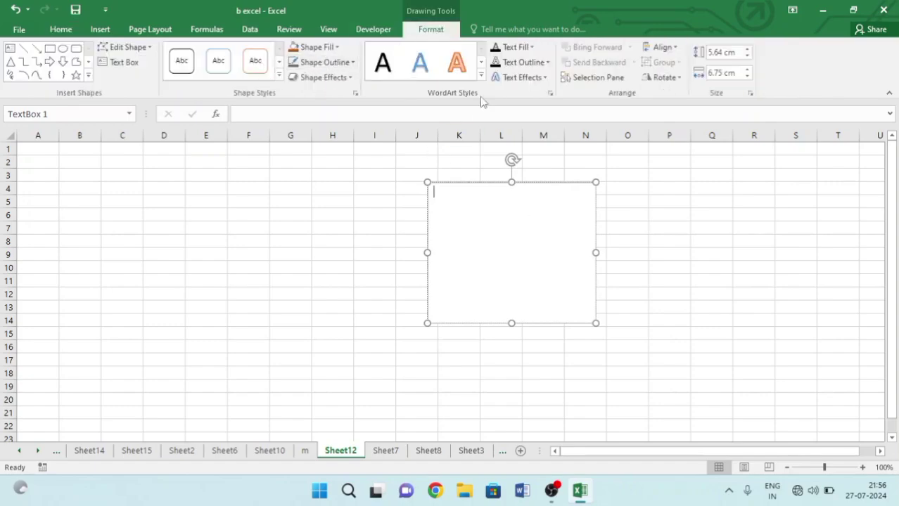
click(311, 49)
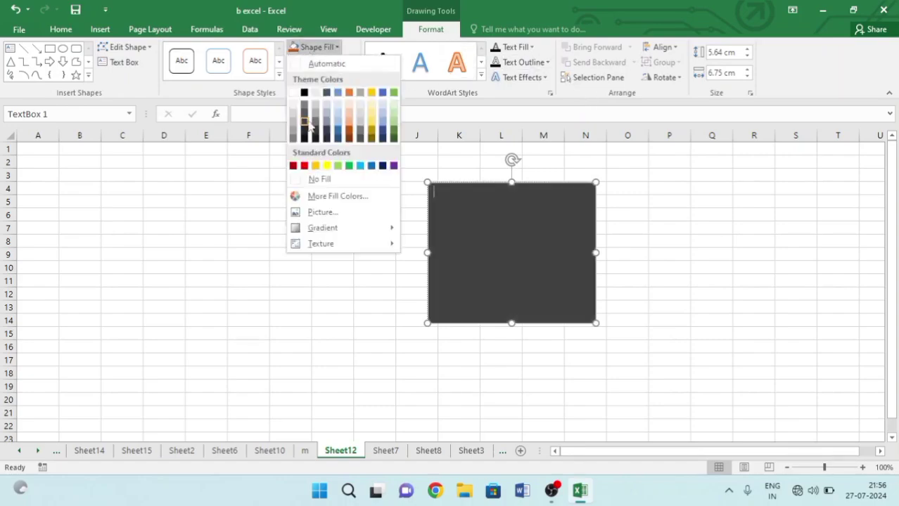
click(306, 123)
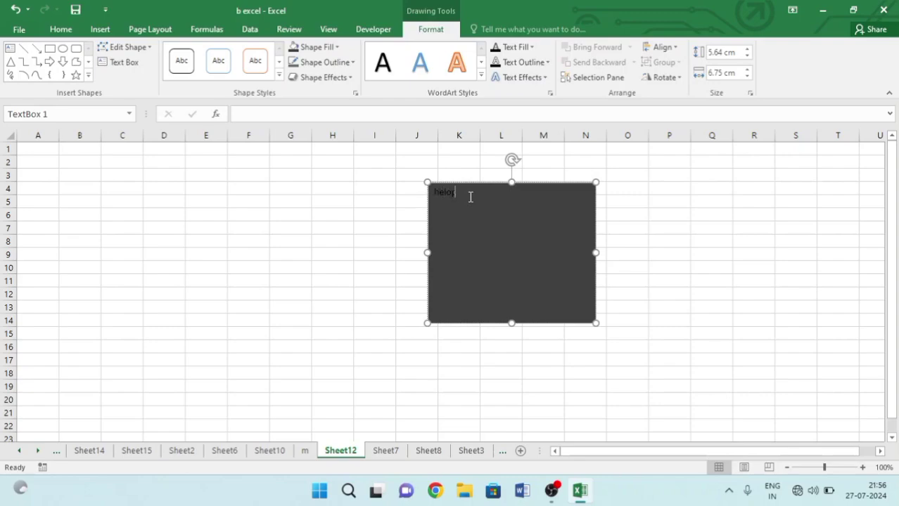
Make the text box's text white and extend it to read "helo welcome to my channal".
click(516, 48)
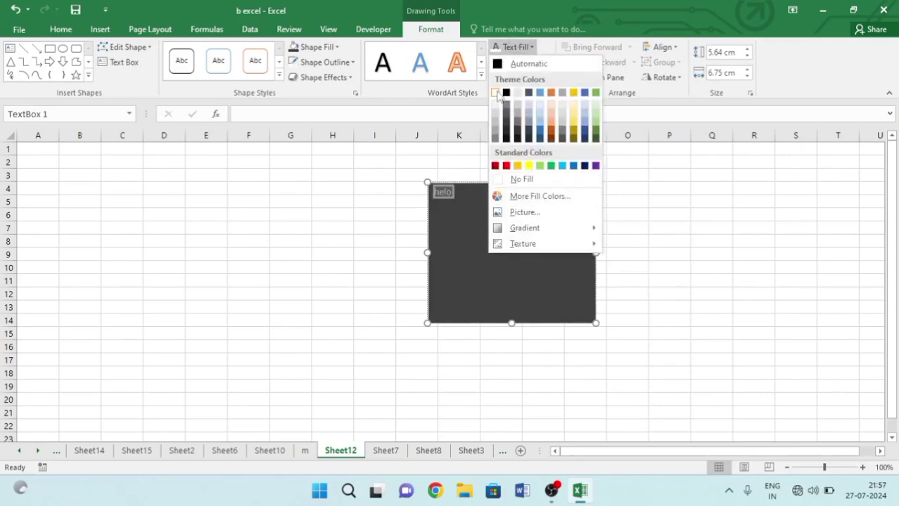
click(497, 92)
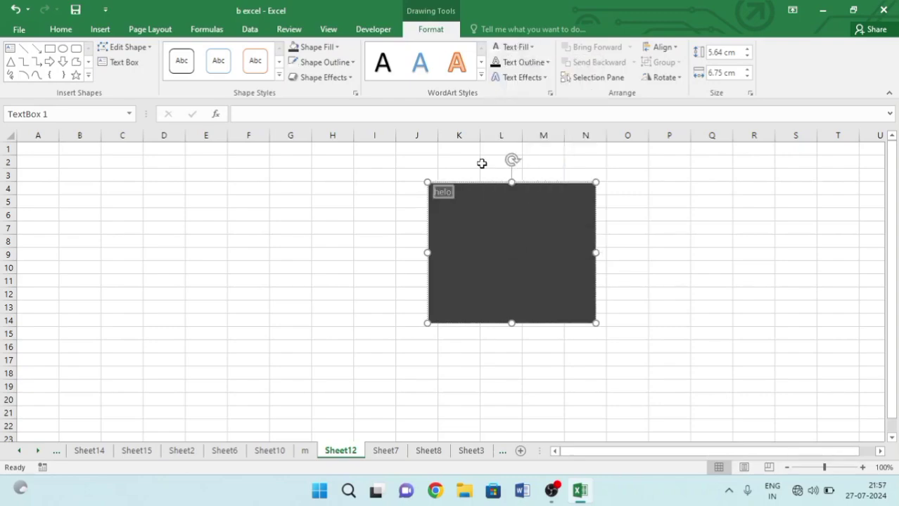
click(448, 199)
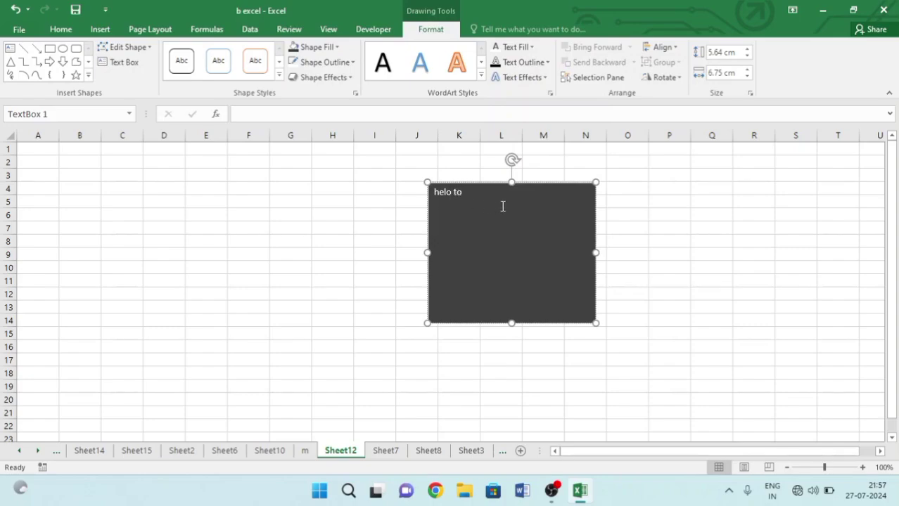
text(welcome to my channal)
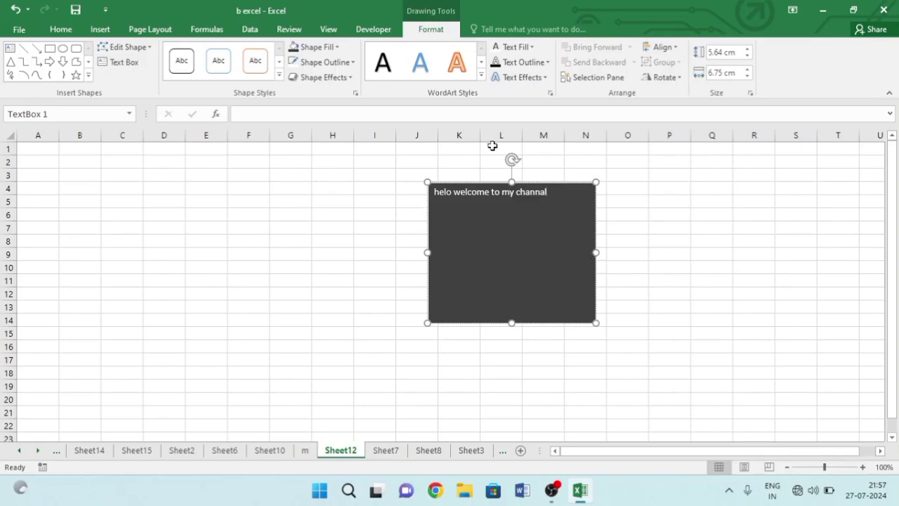
Change the text box's fill to the standard red color.
click(309, 48)
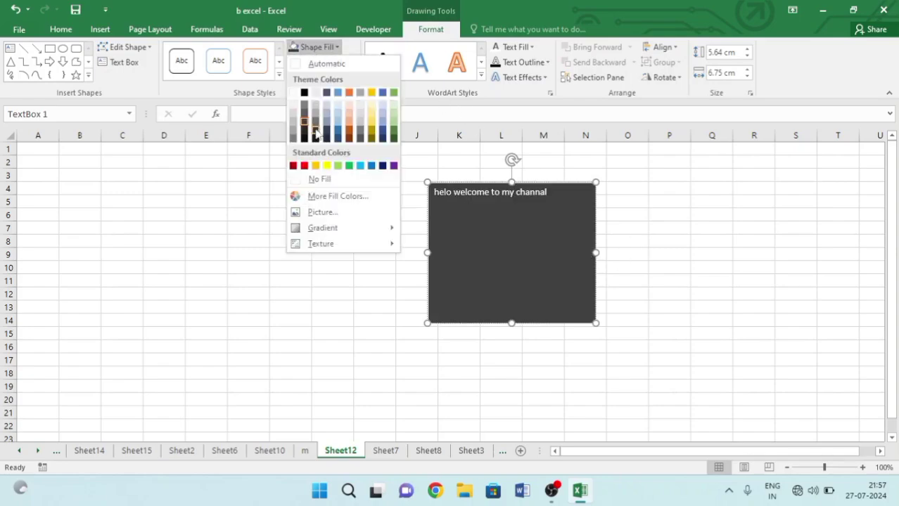
click(304, 165)
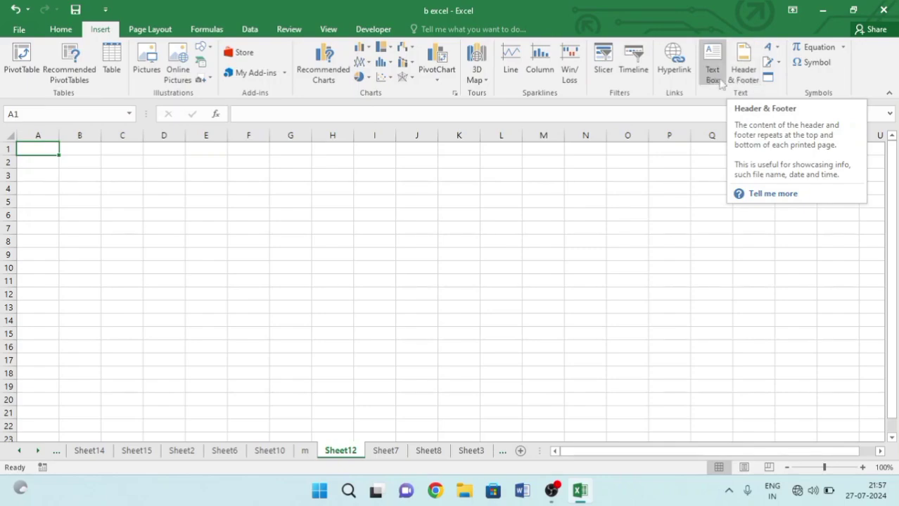
Open the sheet's header and footer in page layout view and look over the header and footer areas.
click(753, 79)
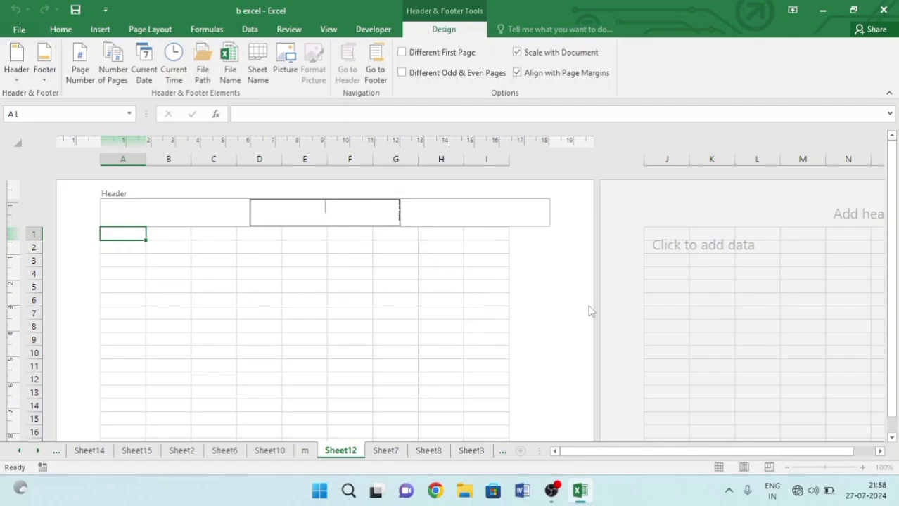
drag(893, 287, 894, 303)
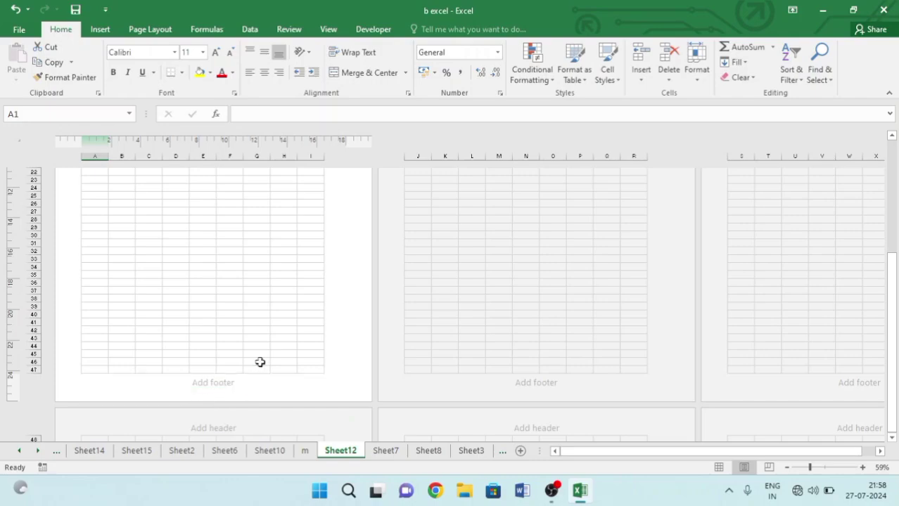
scroll(260, 324, up, 10)
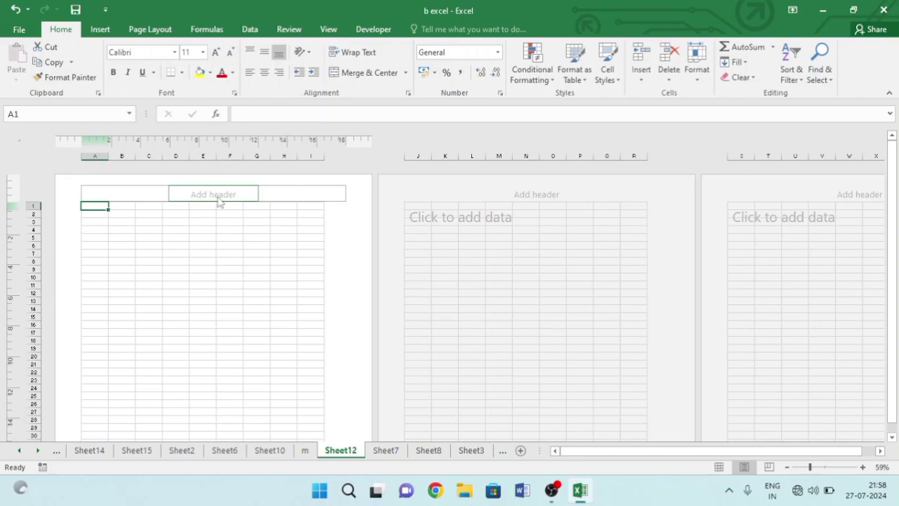
scroll(266, 261, down, 8)
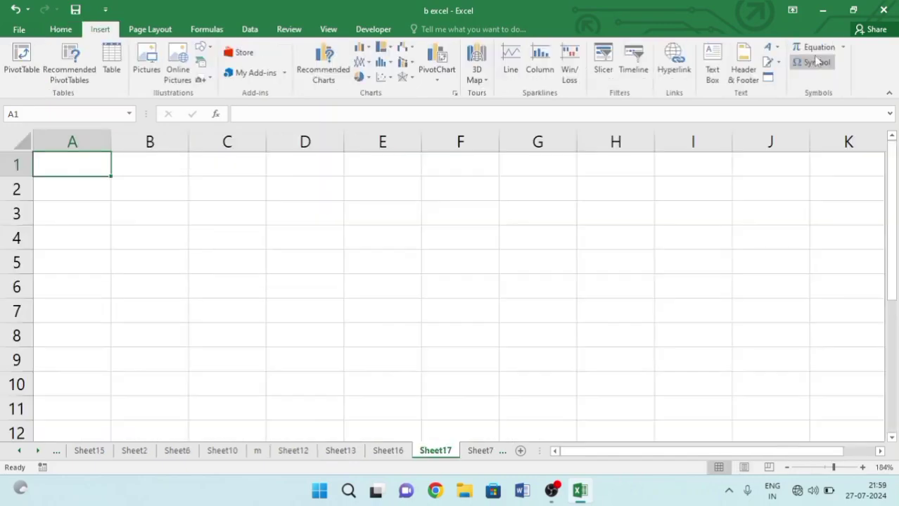
Insert WordArt in the first black style on Sheet17 with the text "welcome".
click(773, 49)
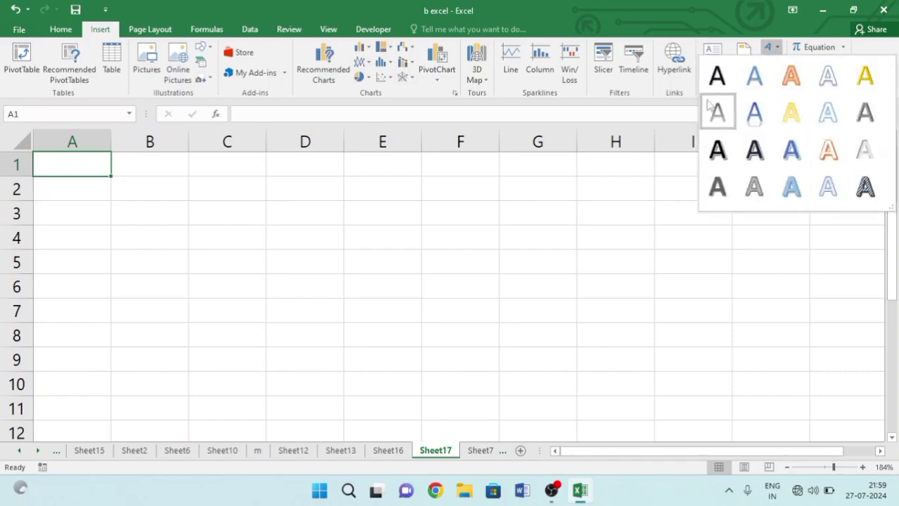
click(717, 79)
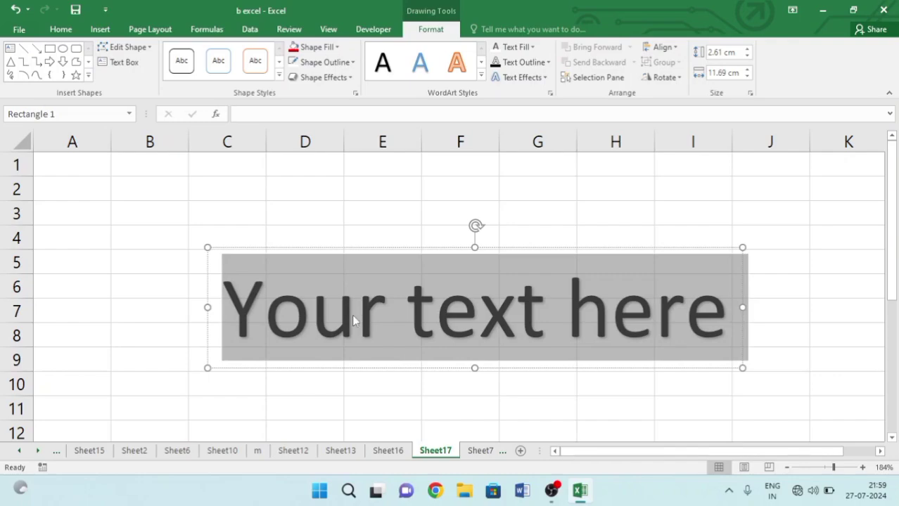
text(wel)
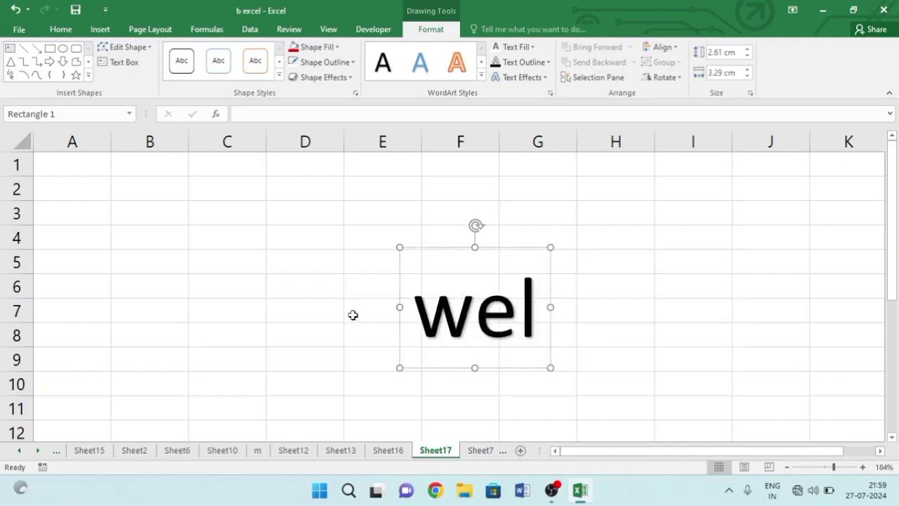
text(come)
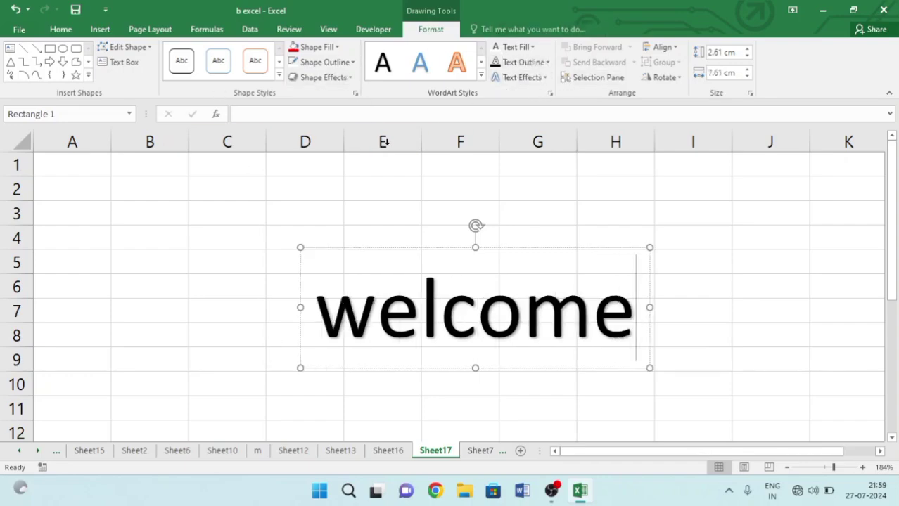
Look over the WordArt's shape and text outline options and its entry in the Selection pane.
click(49, 48)
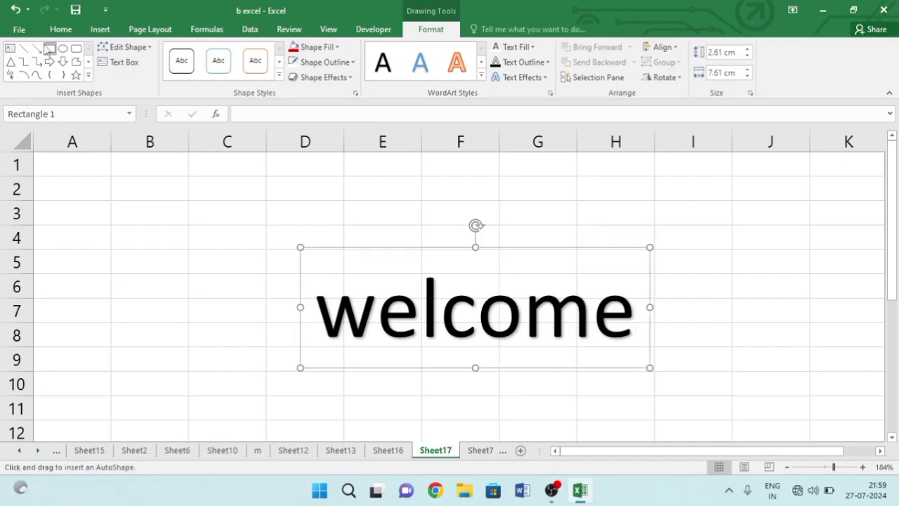
click(62, 63)
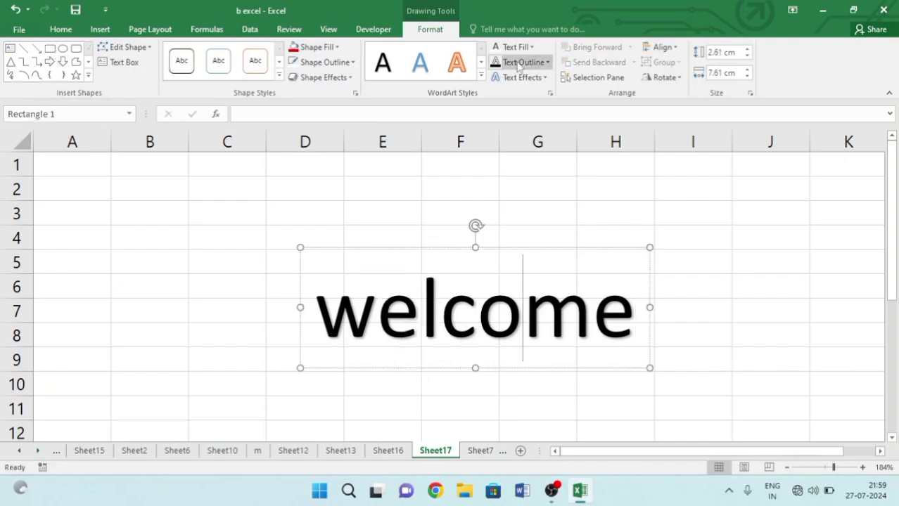
click(518, 65)
click(508, 110)
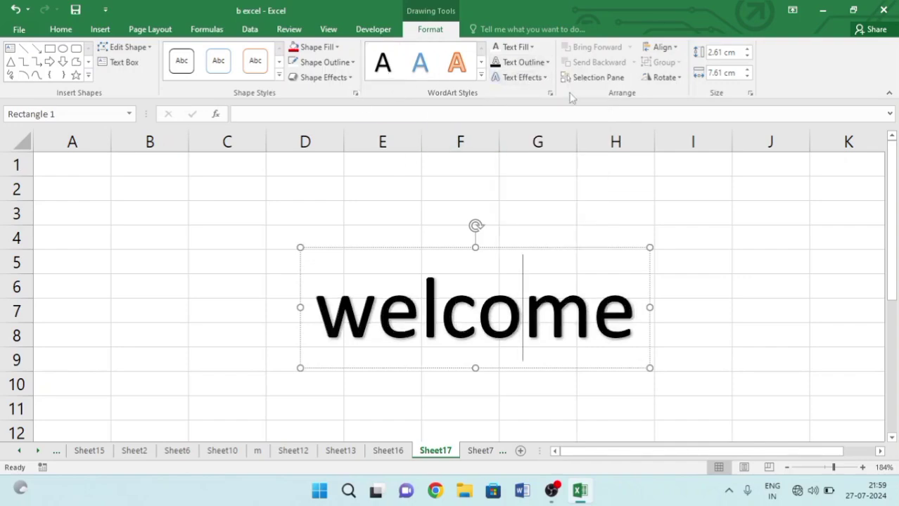
click(594, 77)
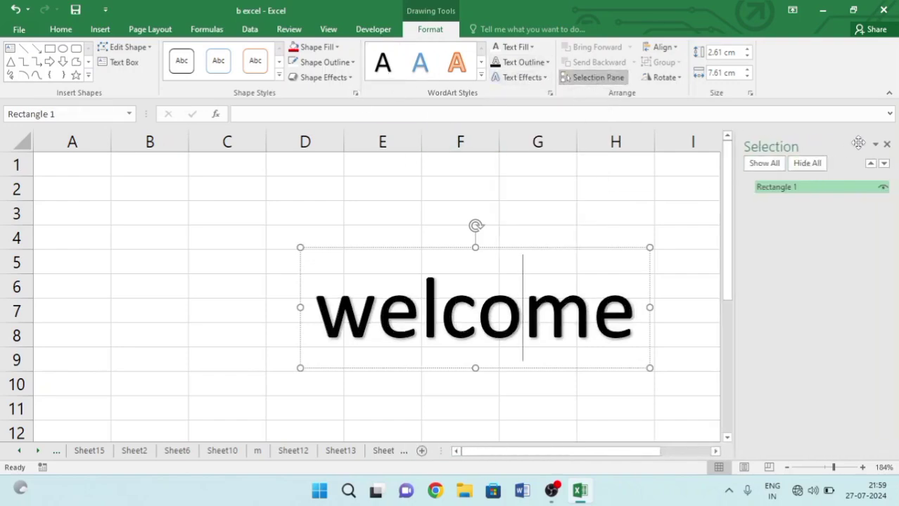
click(886, 143)
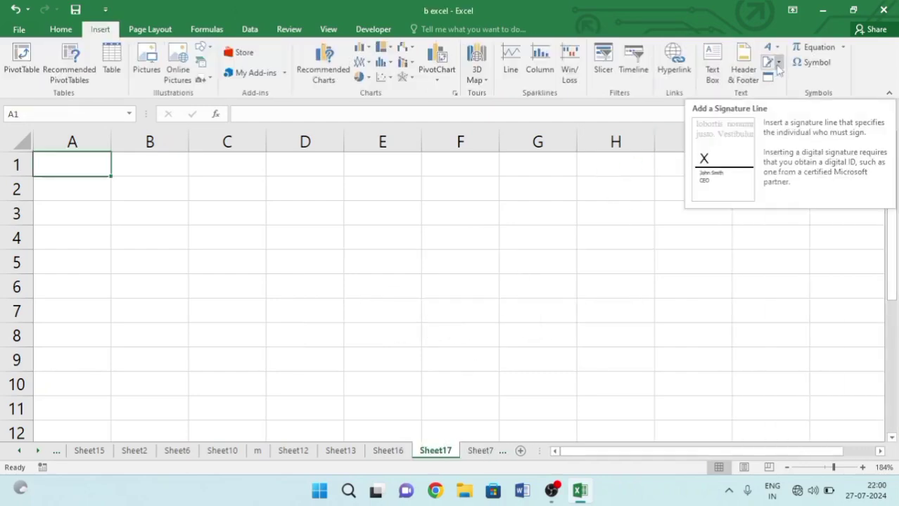
Insert a signature line with "Parents" as the suggested signer, keeping the default instructions and the sign date option.
click(778, 63)
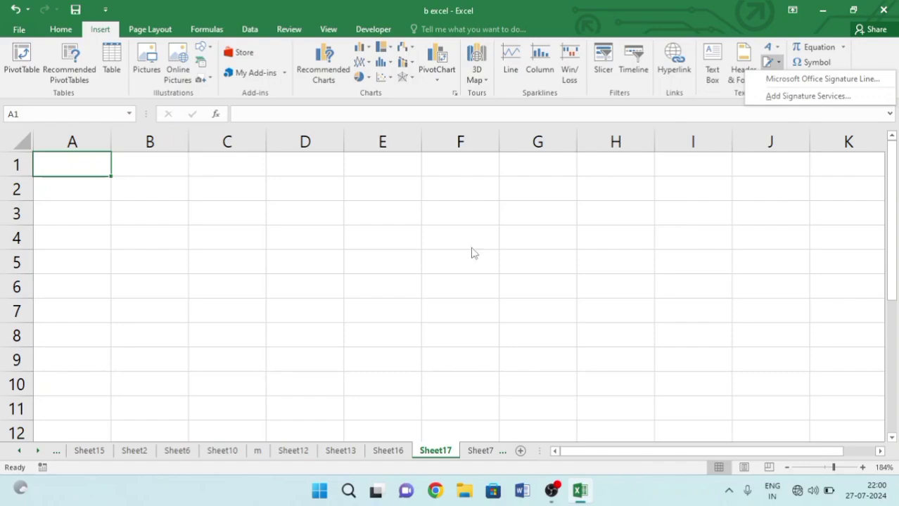
click(344, 244)
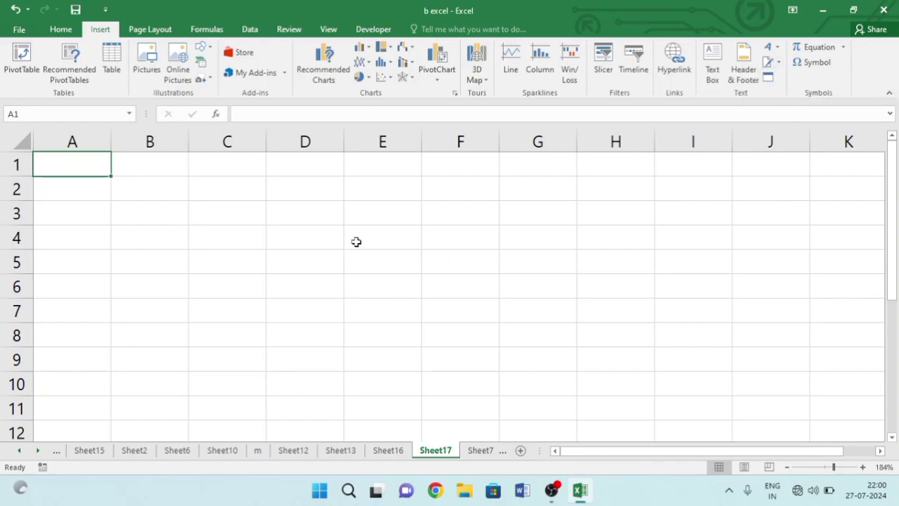
click(766, 63)
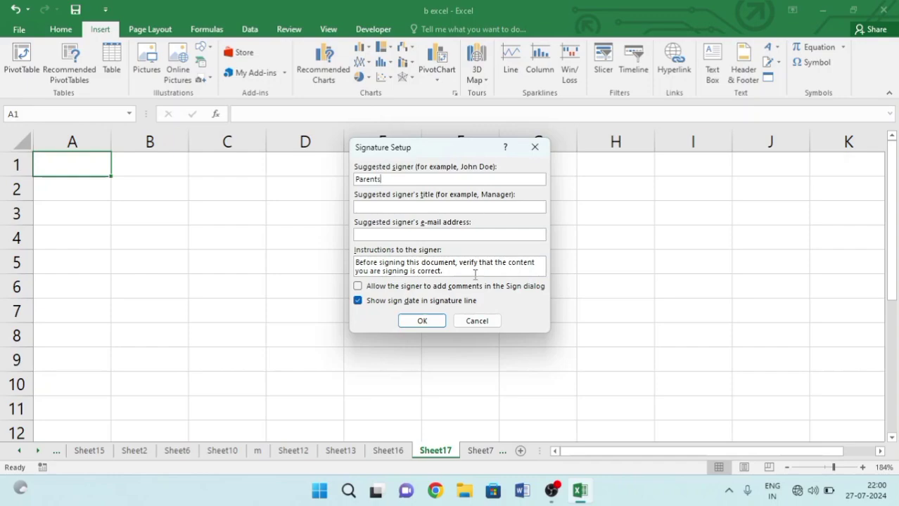
click(424, 322)
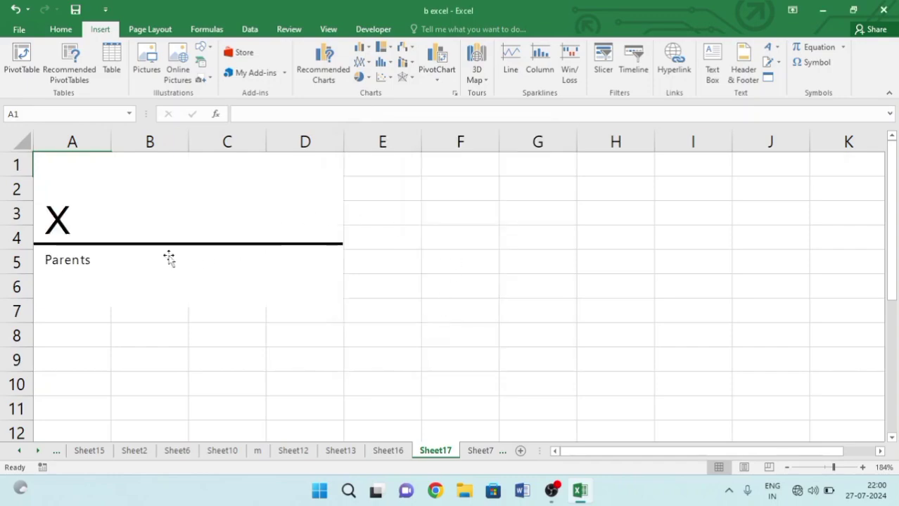
Move the signature line to about B1:F8 and delete it.
mouse_move(88, 210)
mouse_down()
mouse_move(214, 229)
mouse_move(194, 227)
mouse_up()
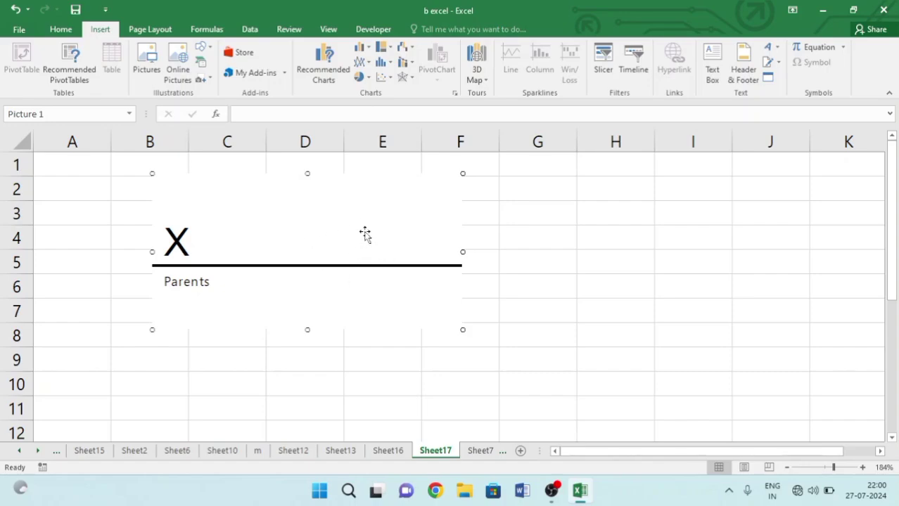
key(Delete)
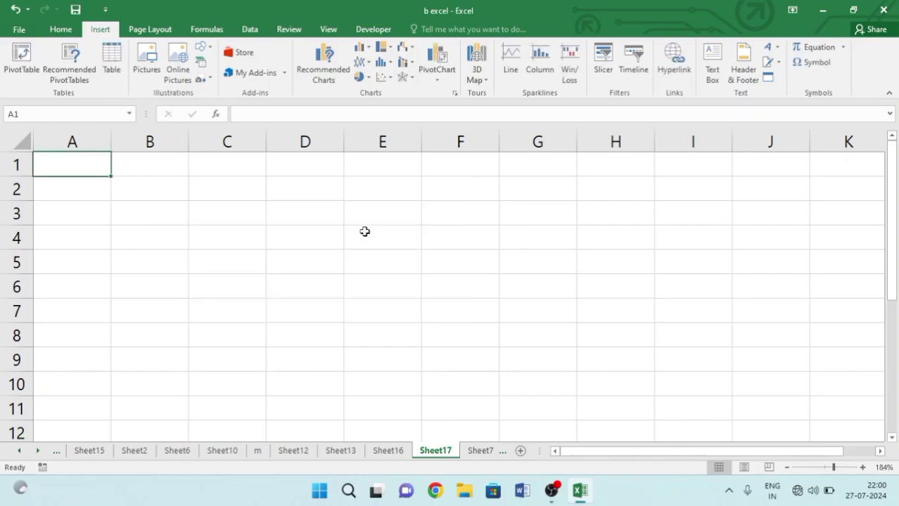
Embed a new WordPad Document object at cell A1 after browsing the available object types.
click(772, 81)
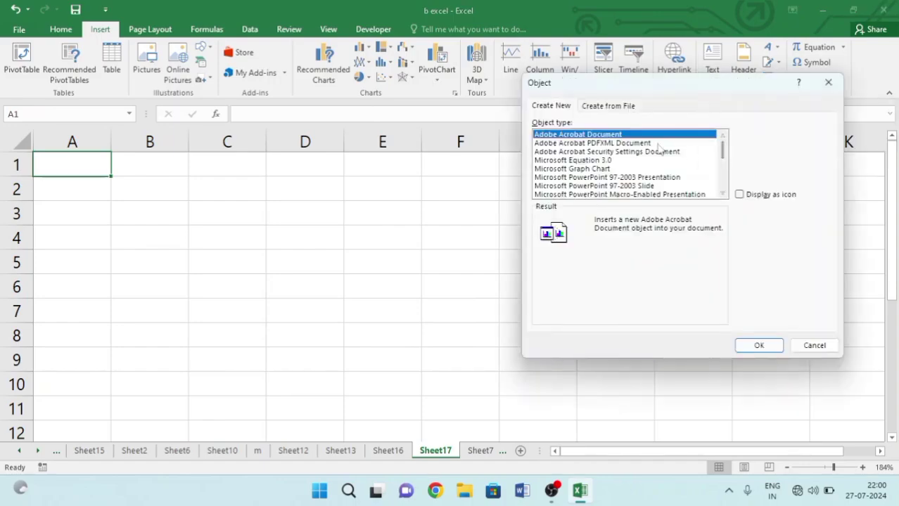
scroll(666, 157, down, 5)
scroll(665, 156, down, 1)
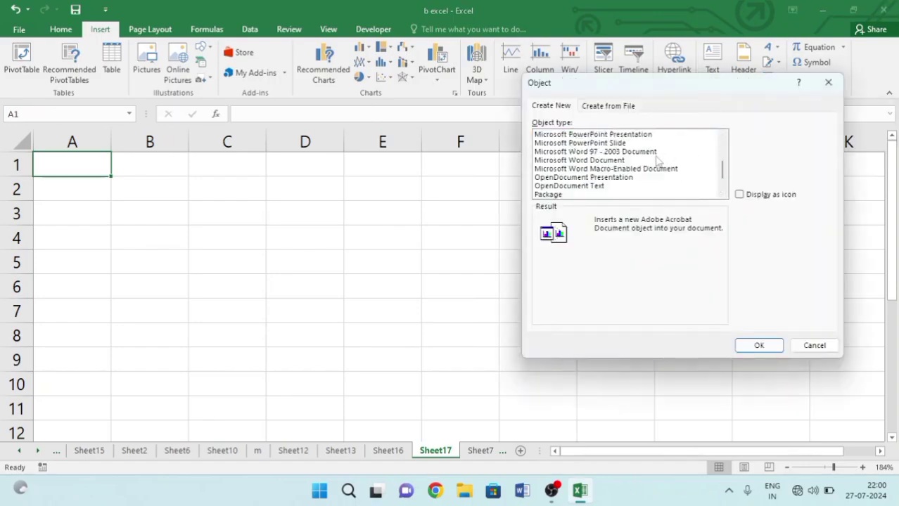
scroll(661, 160, up, 6)
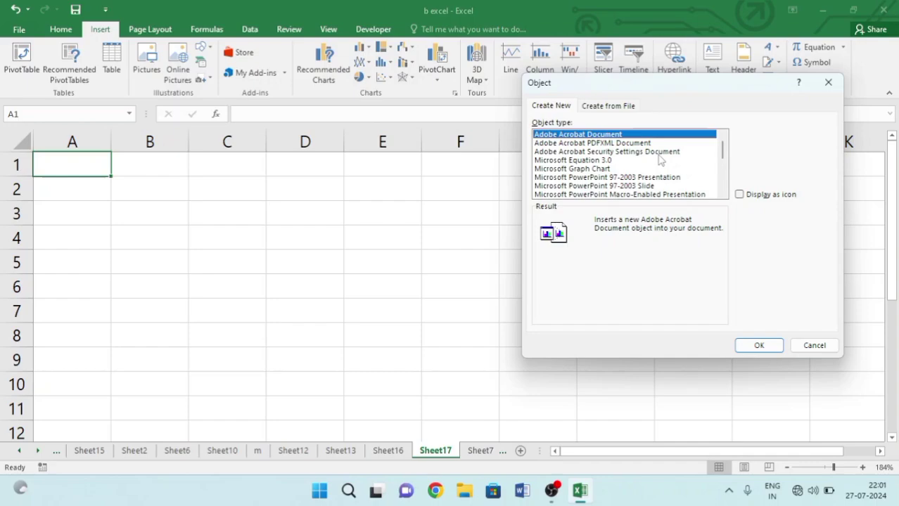
scroll(662, 162, down, 5)
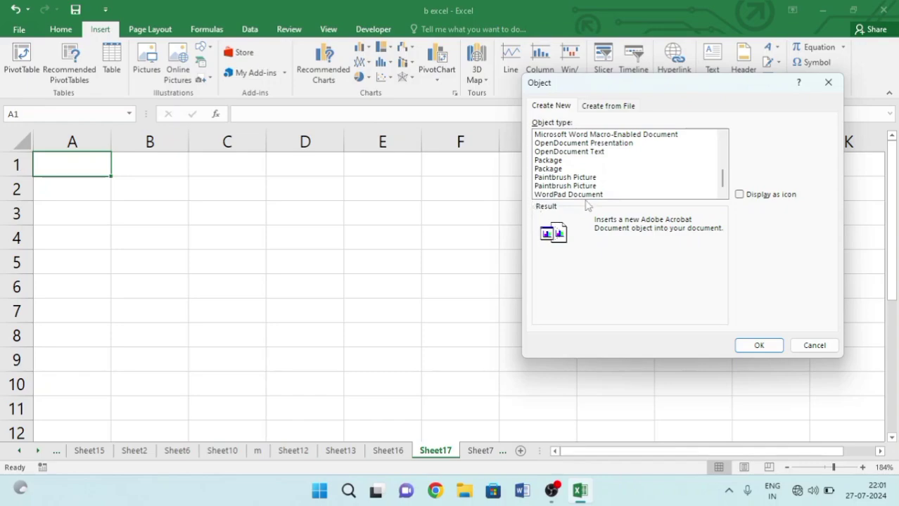
click(587, 197)
click(759, 346)
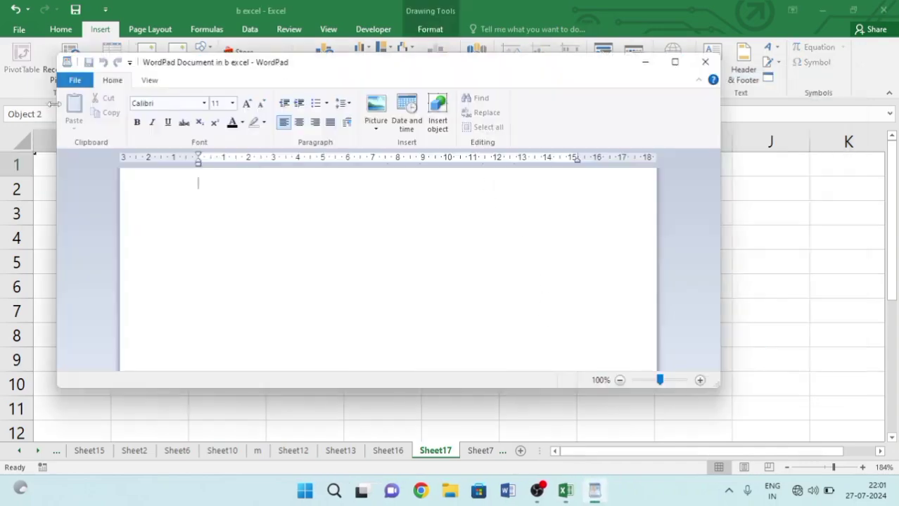
Shrink the embedded document's WordPad window, close it and select cell H5 in the worksheet.
drag(58, 107, 457, 223)
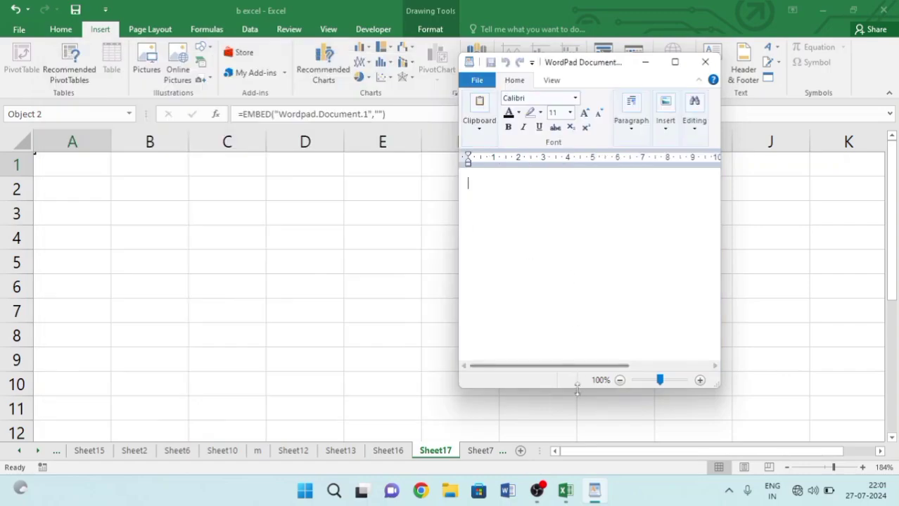
drag(602, 388, 601, 285)
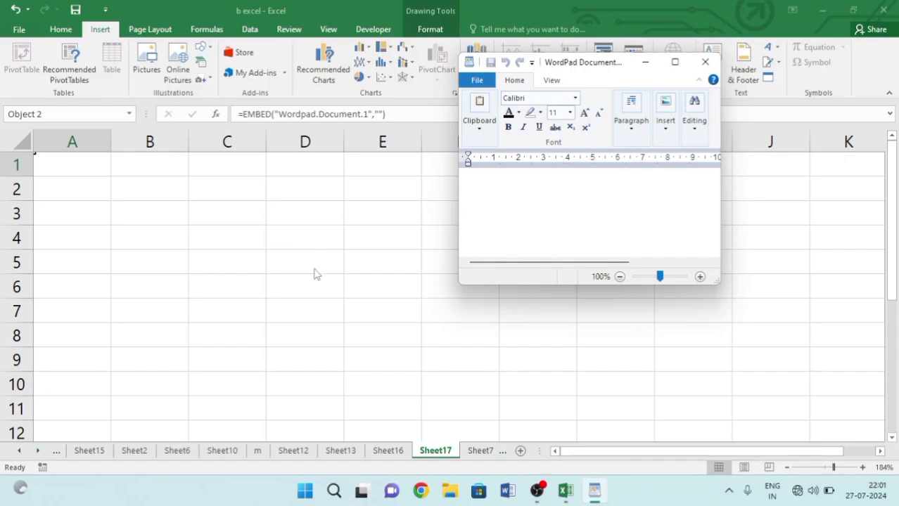
click(706, 62)
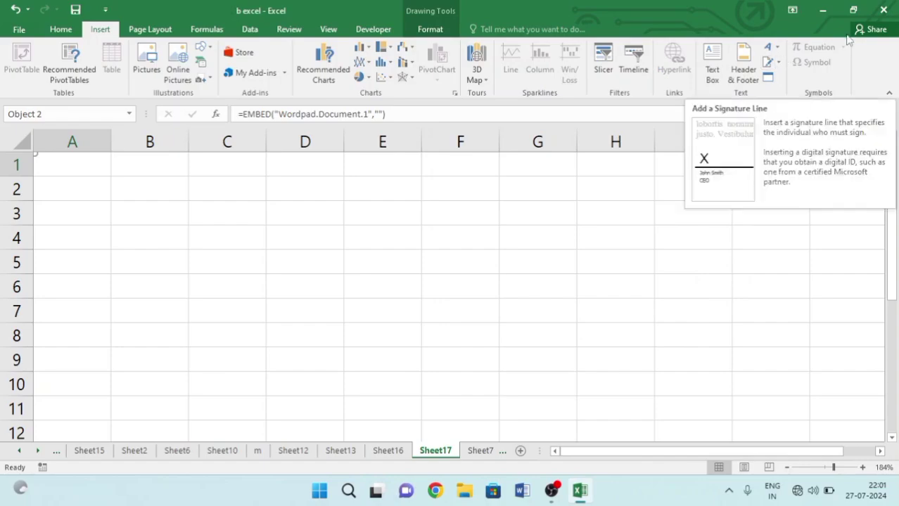
click(630, 262)
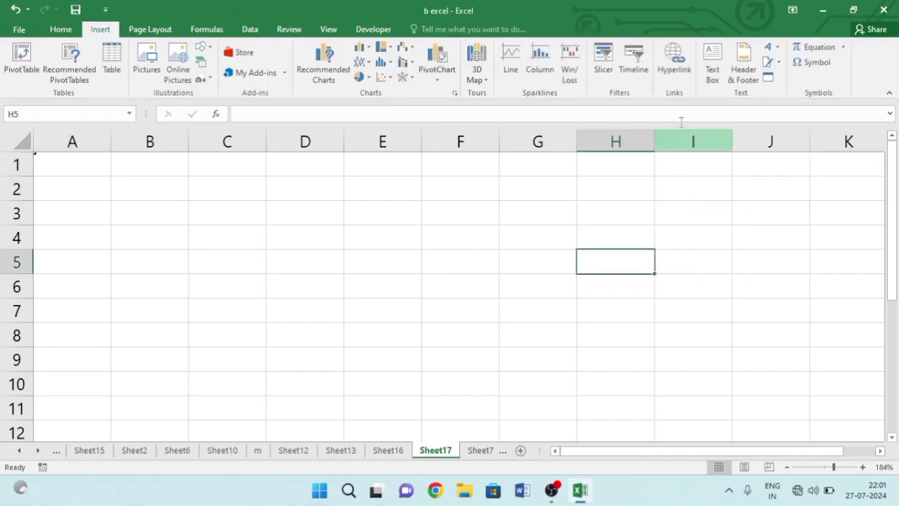
Insert an equation containing an empty stacked fraction and widen its box.
click(814, 48)
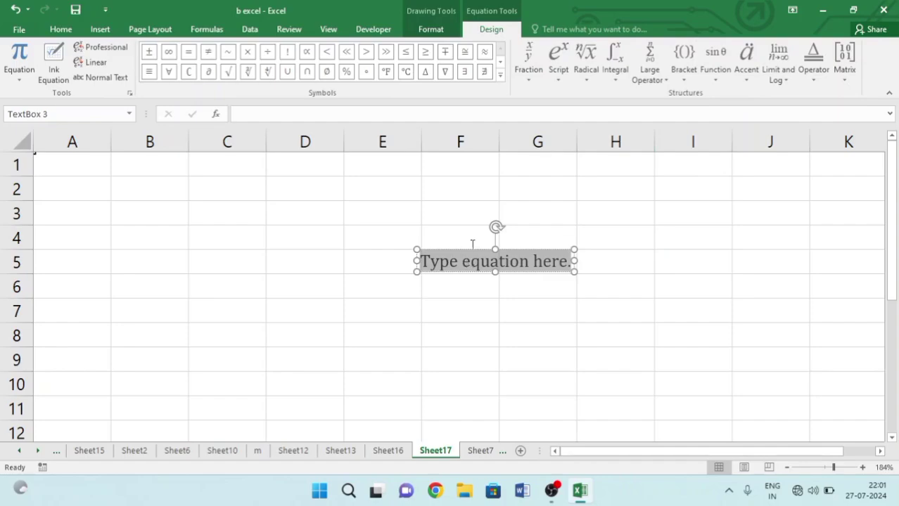
click(520, 81)
click(538, 140)
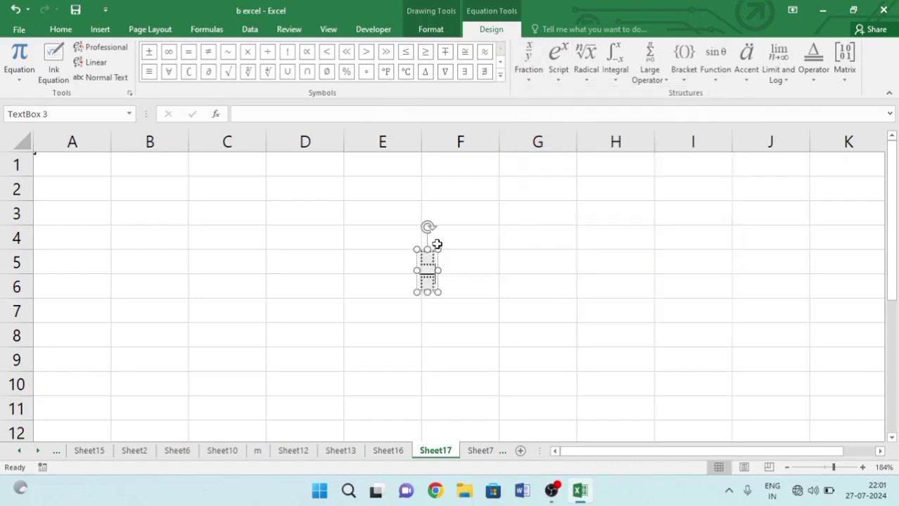
drag(437, 268, 470, 273)
Fill the stacked fraction with 4 as the numerator and 5 as the denominator.
click(446, 260)
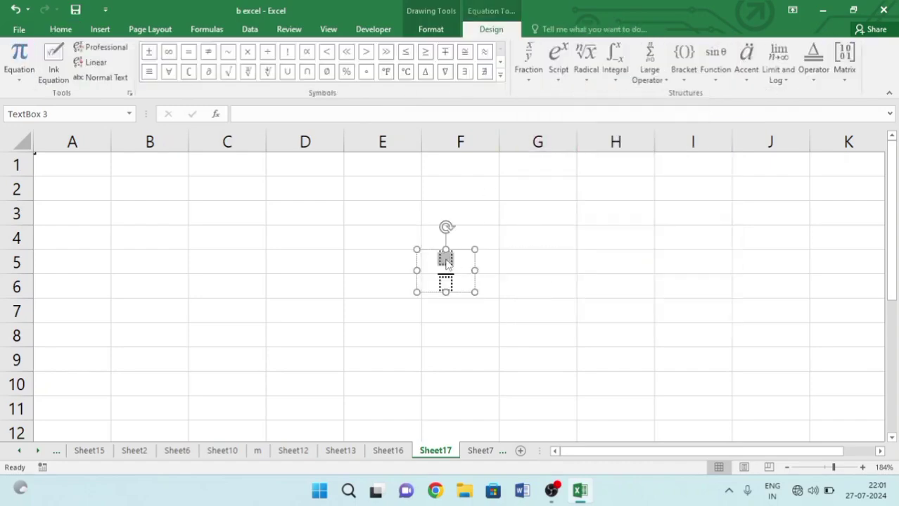
text(4)
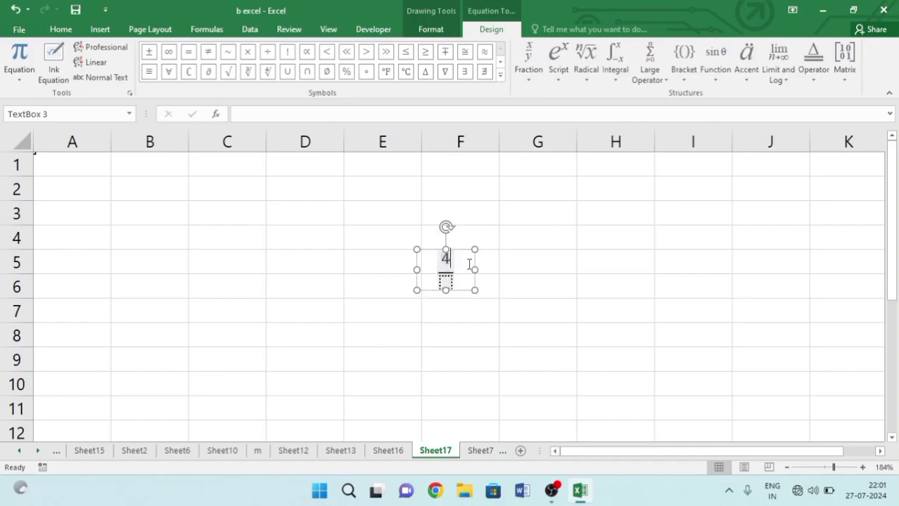
key(Down)
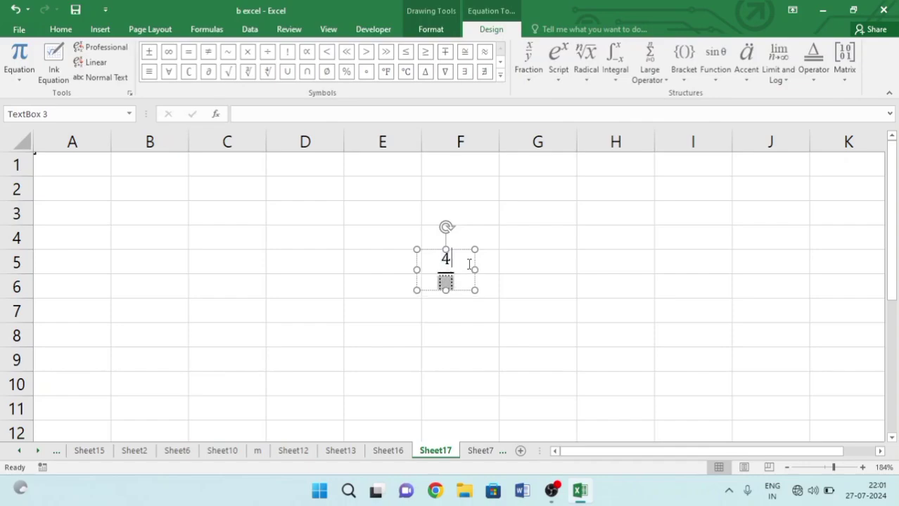
text(5)
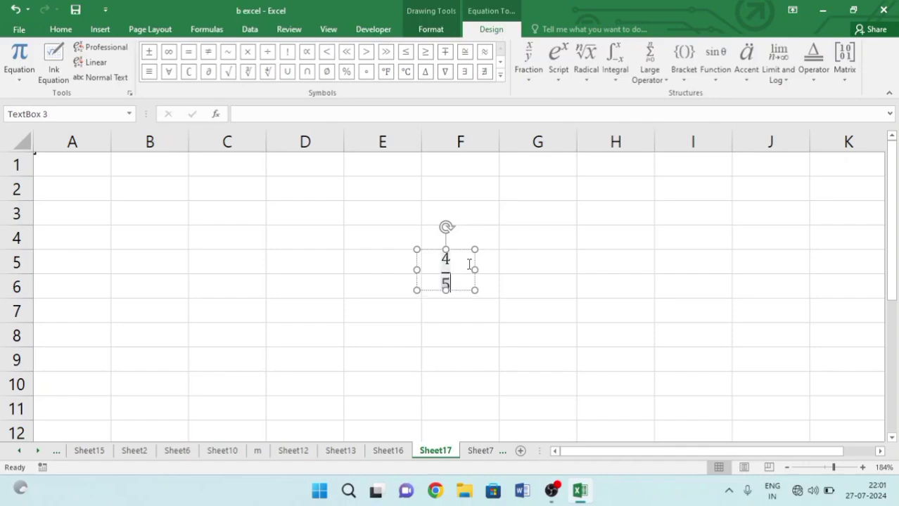
click(528, 62)
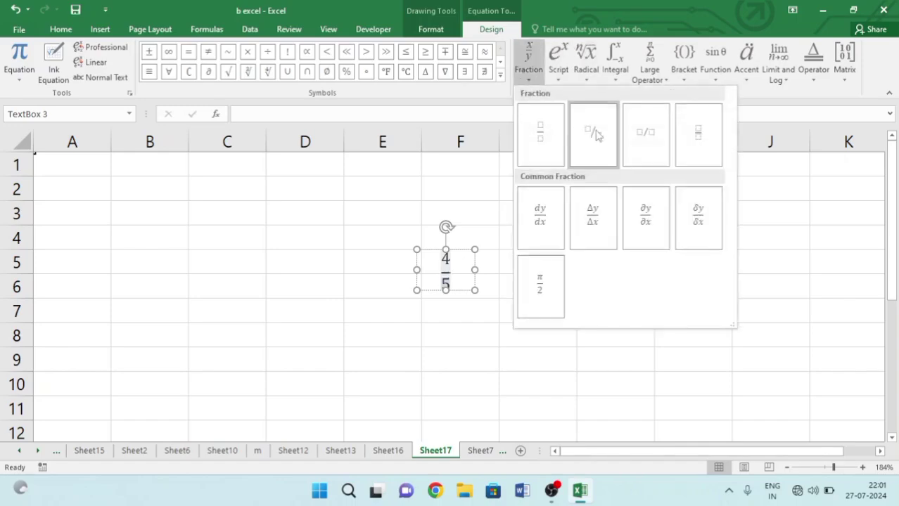
click(461, 274)
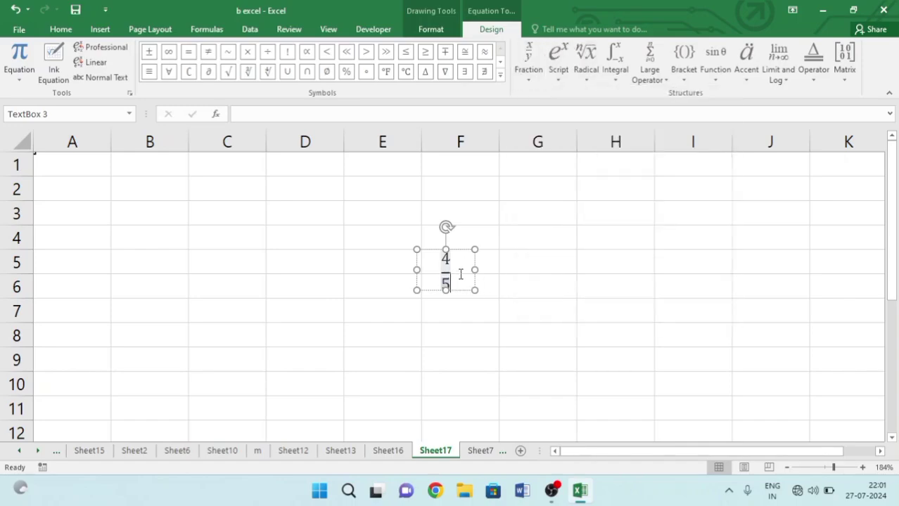
Add a 5 after the fraction in the equation box and select cell F7.
key(Right)
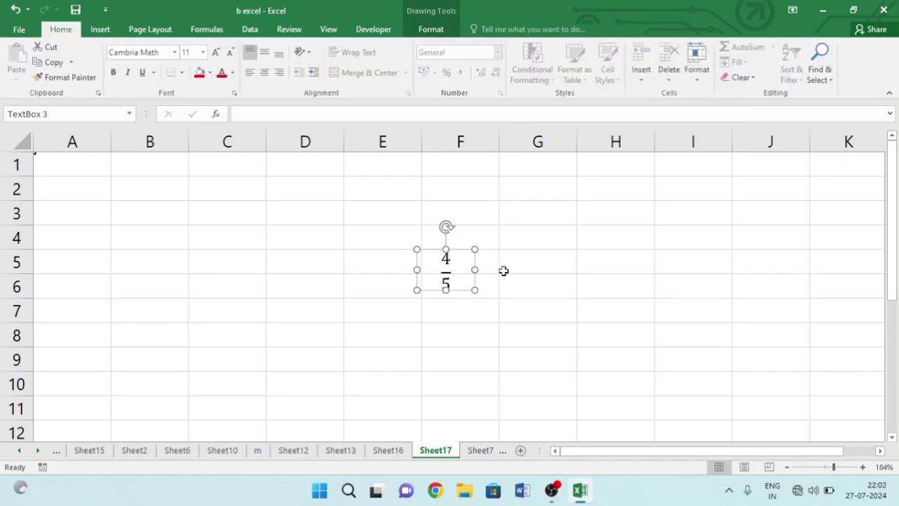
text(5)
click(456, 303)
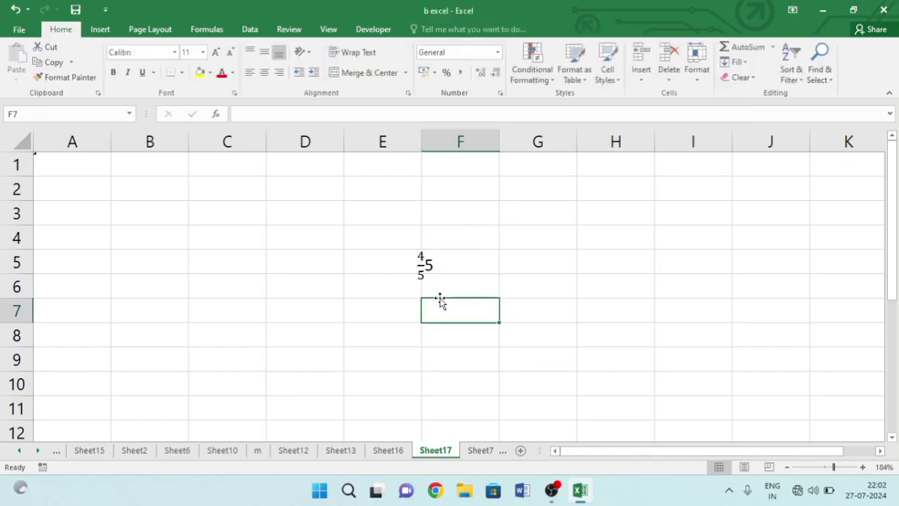
Insert the copyright sign © after the 5 in the equation box, close the symbol list and deselect the box.
click(429, 259)
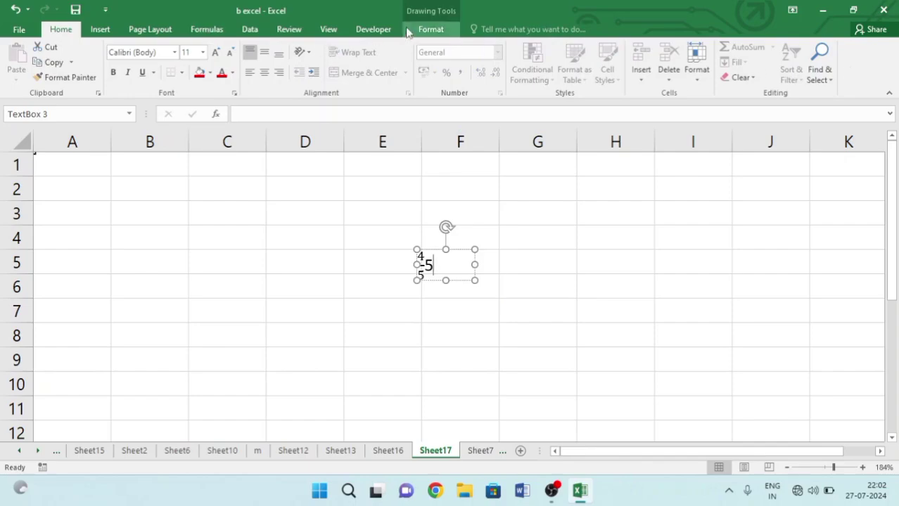
click(429, 29)
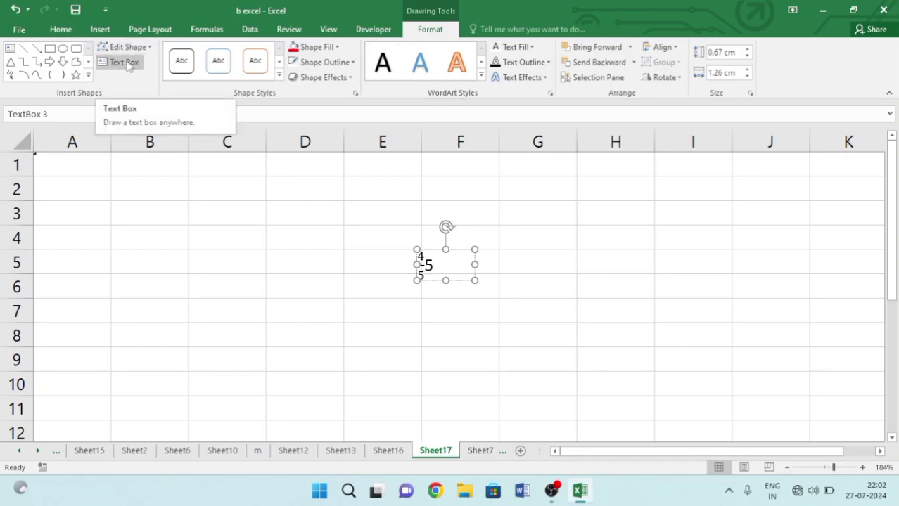
click(64, 31)
click(97, 32)
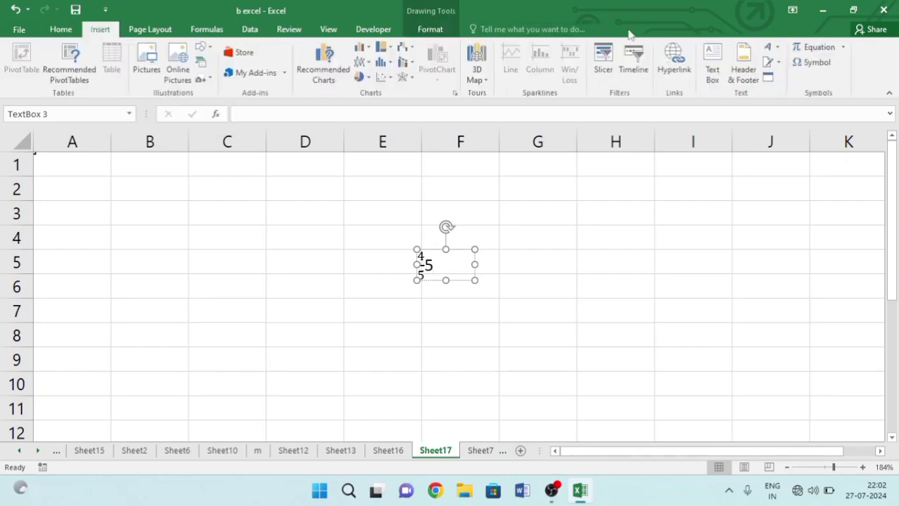
click(818, 65)
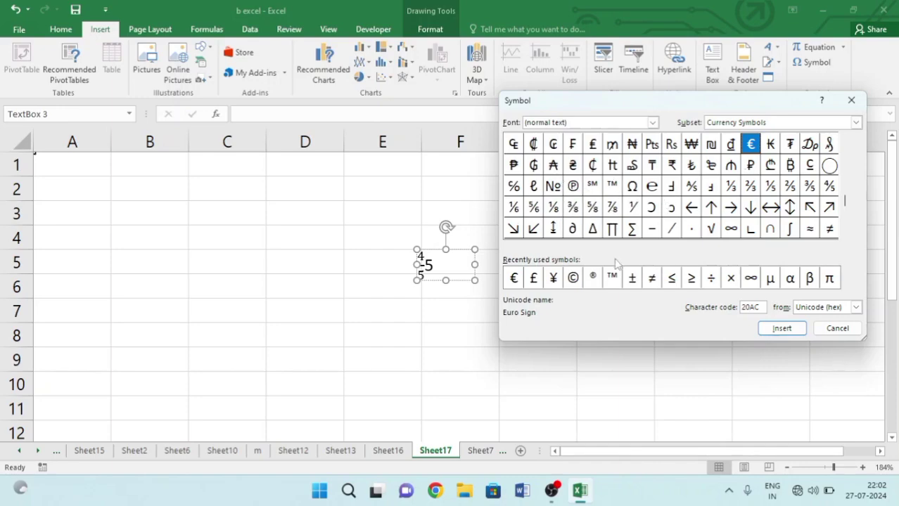
click(574, 280)
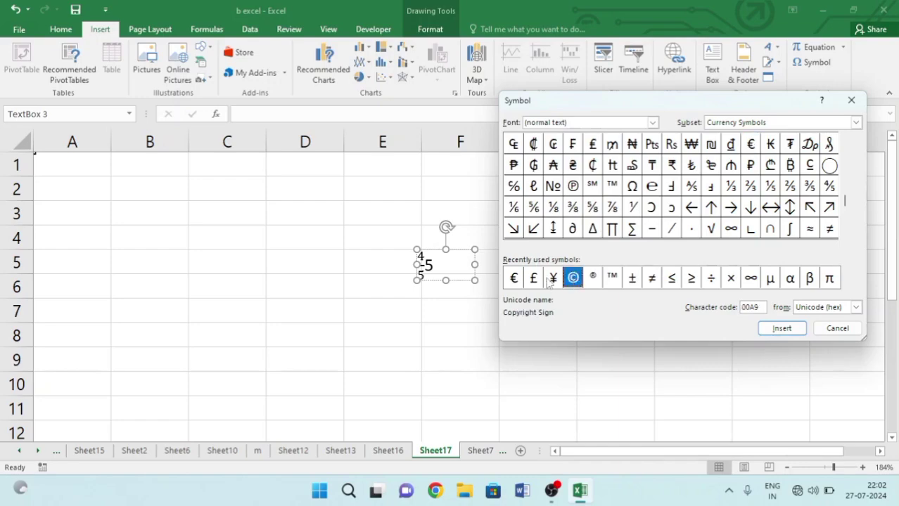
click(783, 329)
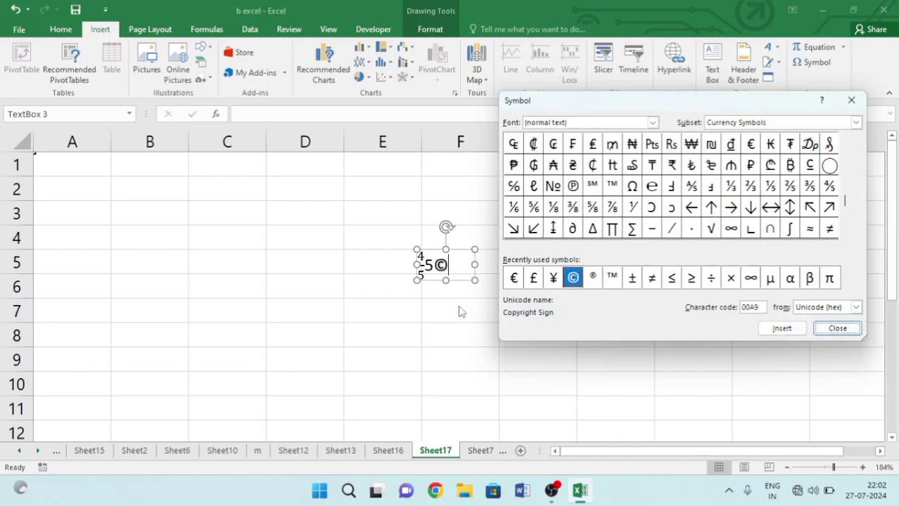
click(837, 329)
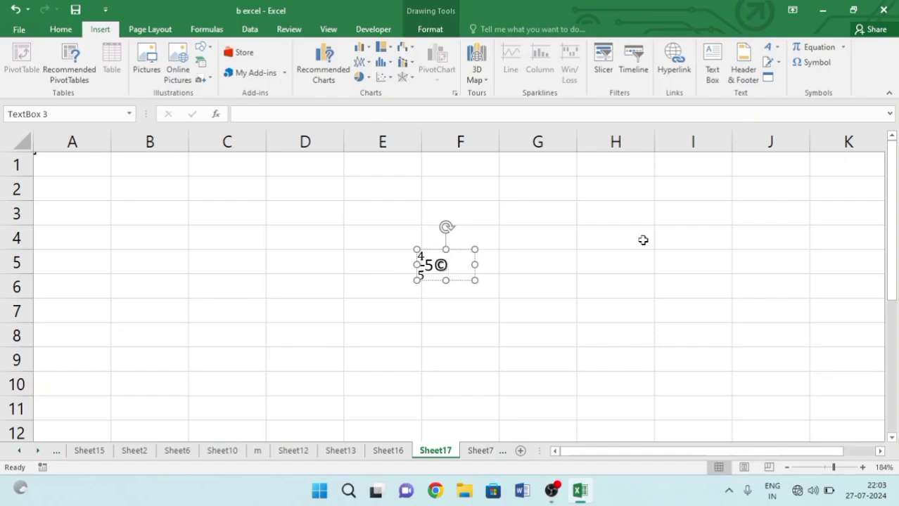
click(621, 239)
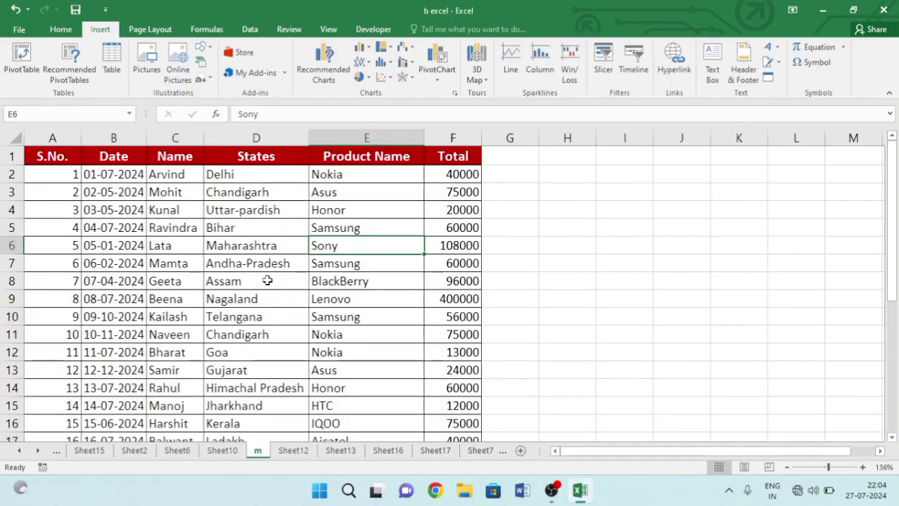